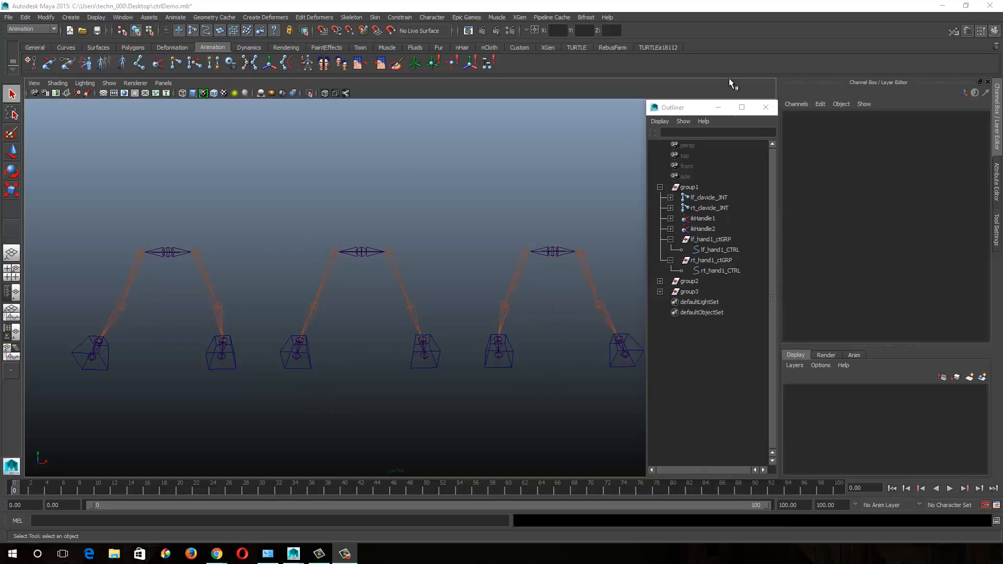
# Compare the transform values of lf_hand1_ctGRP and lf_hand1_CTRL inside group1.
pyautogui.click(659, 188)
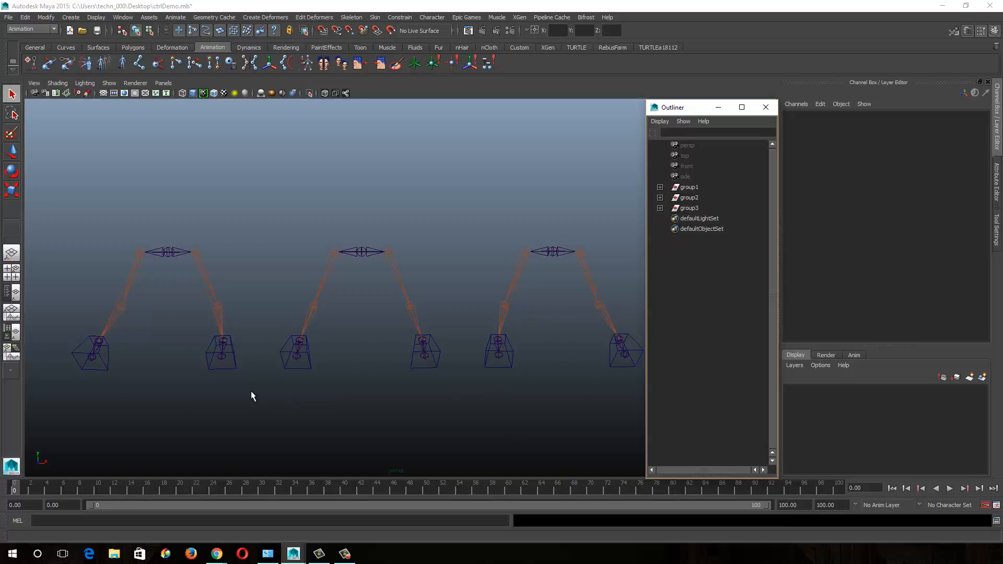
pyautogui.keyDown('alt'); pyautogui.moveTo(251, 396); pyautogui.dragTo(451, 418, button='right'); pyautogui.keyUp('alt')
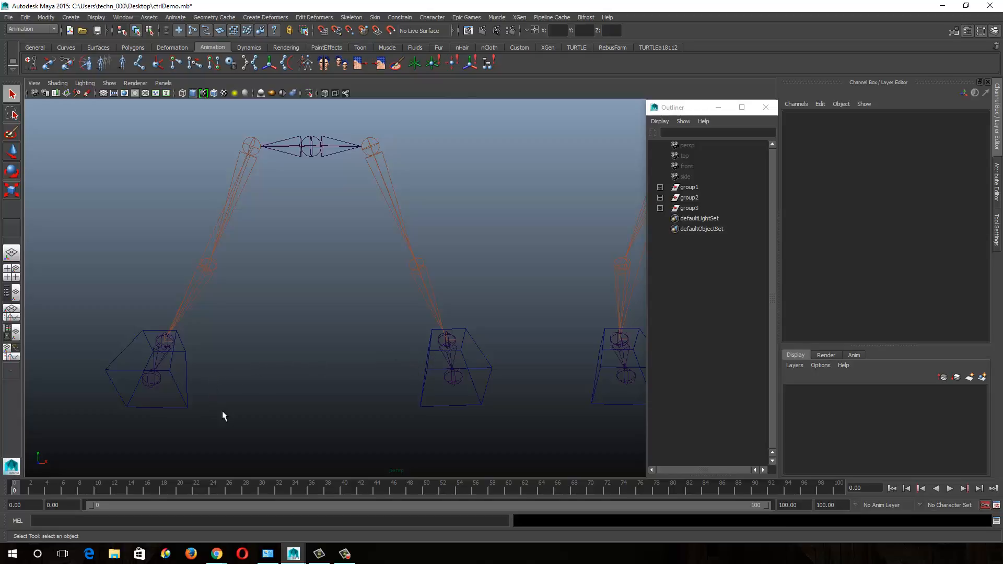
pyautogui.keyDown('alt'); pyautogui.moveTo(386, 398); pyautogui.dragTo(449, 414); pyautogui.keyUp('alt')
pyautogui.keyDown('alt'); pyautogui.moveTo(450, 417); pyautogui.dragTo(419, 383, button='middle'); pyautogui.keyUp('alt')
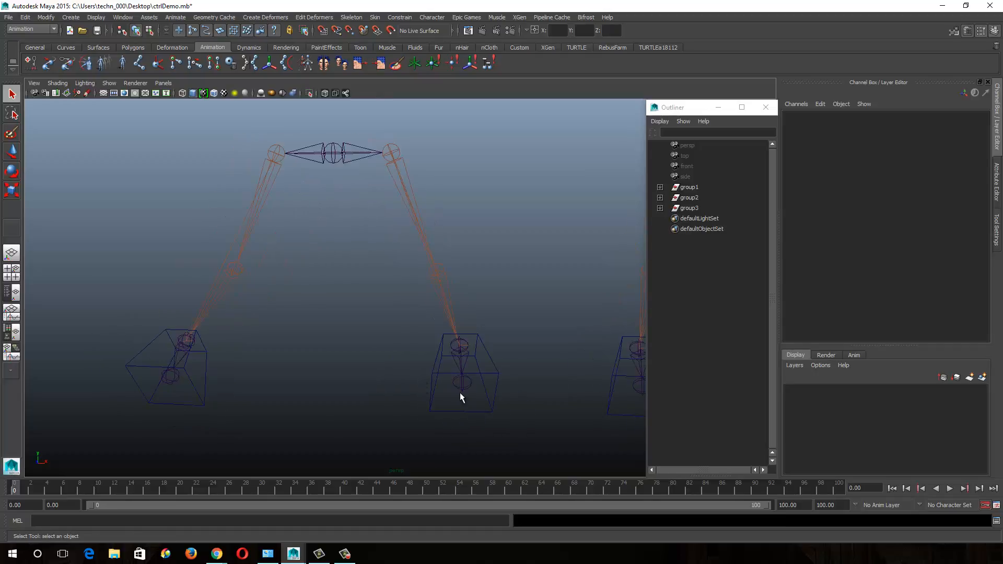
pyautogui.click(659, 187)
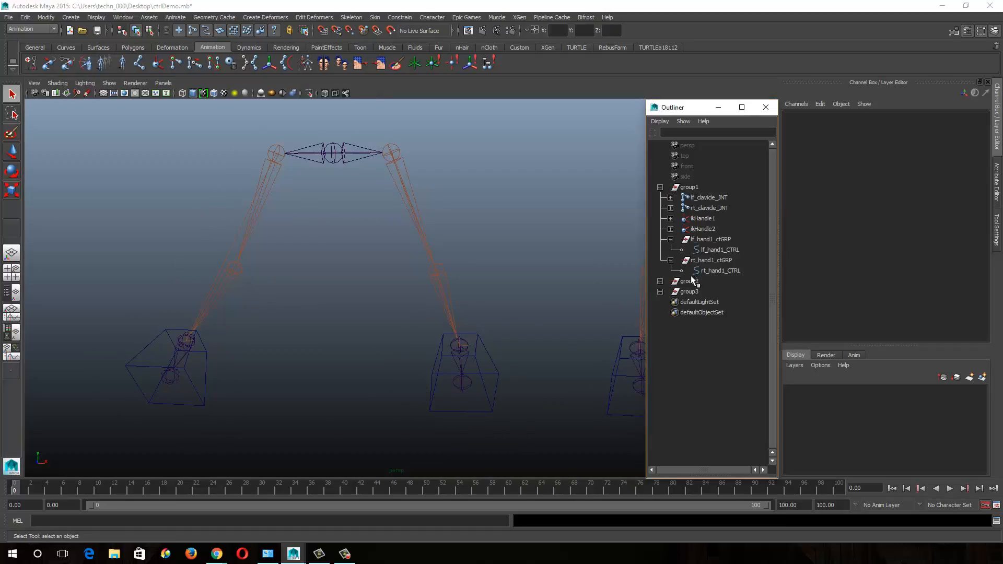
pyautogui.click(716, 240)
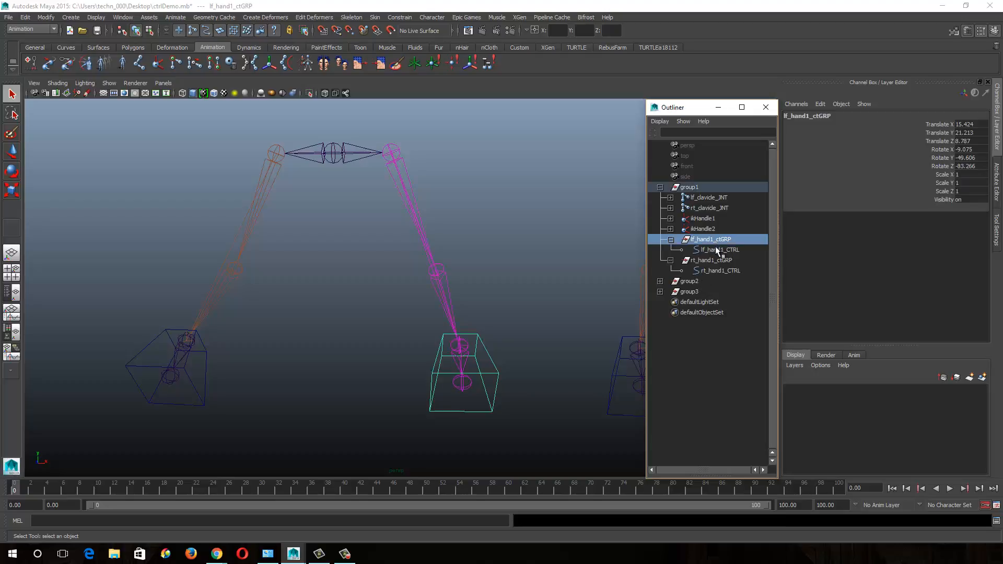
pyautogui.click(714, 249)
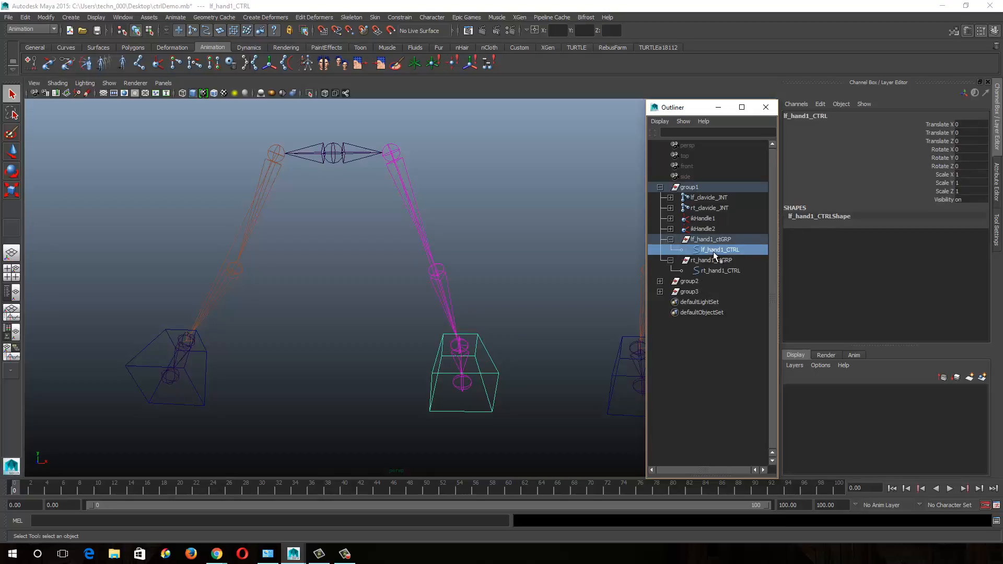
pyautogui.click(709, 240)
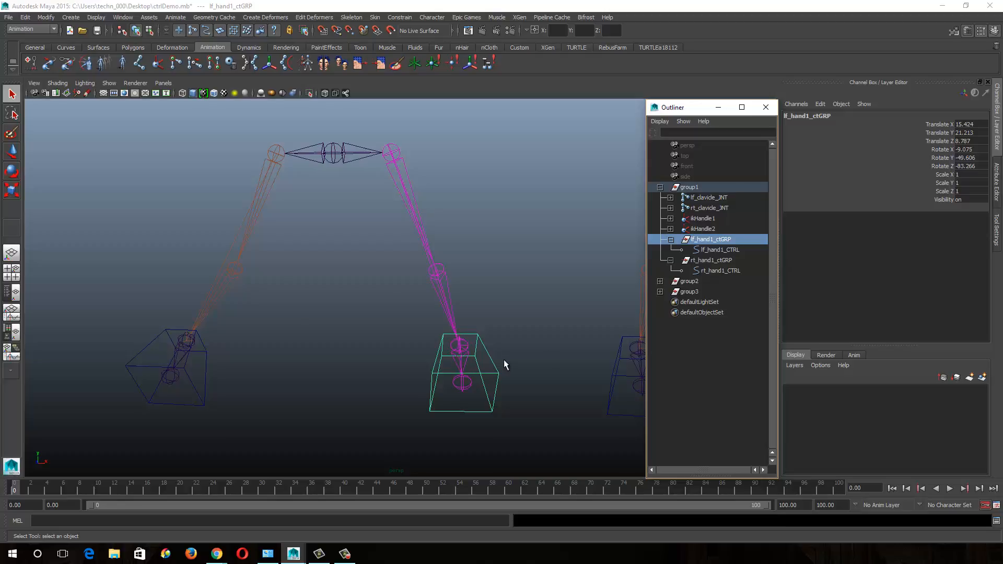
# Expand the lf_clavicle_JNT hierarchy and compare the rotation axes of lf_wrist_JNT and lf_hand_JNT with lf_hand1_CTRL.
pyautogui.keyDown('shift'); pyautogui.click(669, 198); pyautogui.keyUp('shift')
pyautogui.click(737, 228)
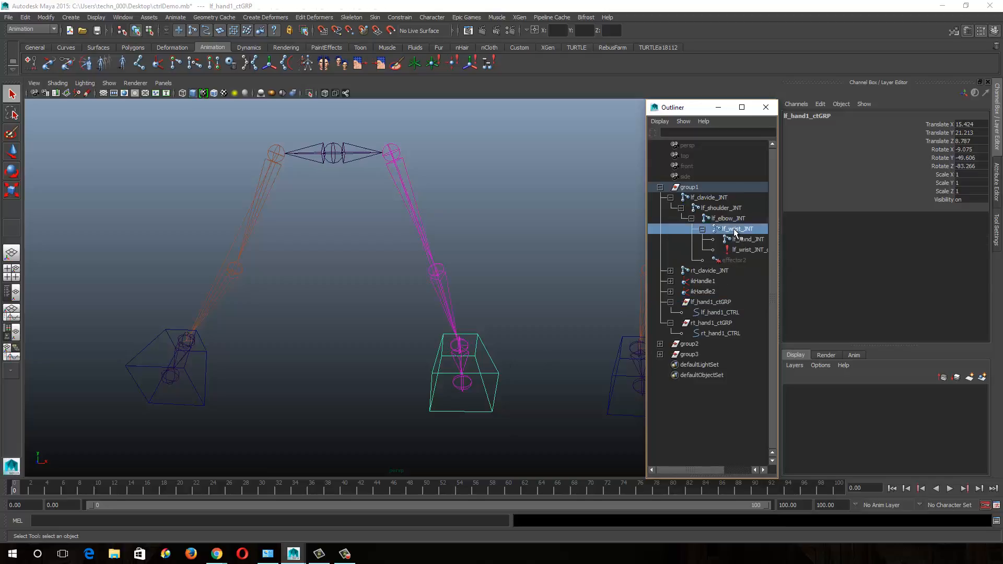
pyautogui.press('e')
pyautogui.keyDown('alt'); pyautogui.moveTo(461, 364); pyautogui.dragTo(473, 325); pyautogui.keyUp('alt')
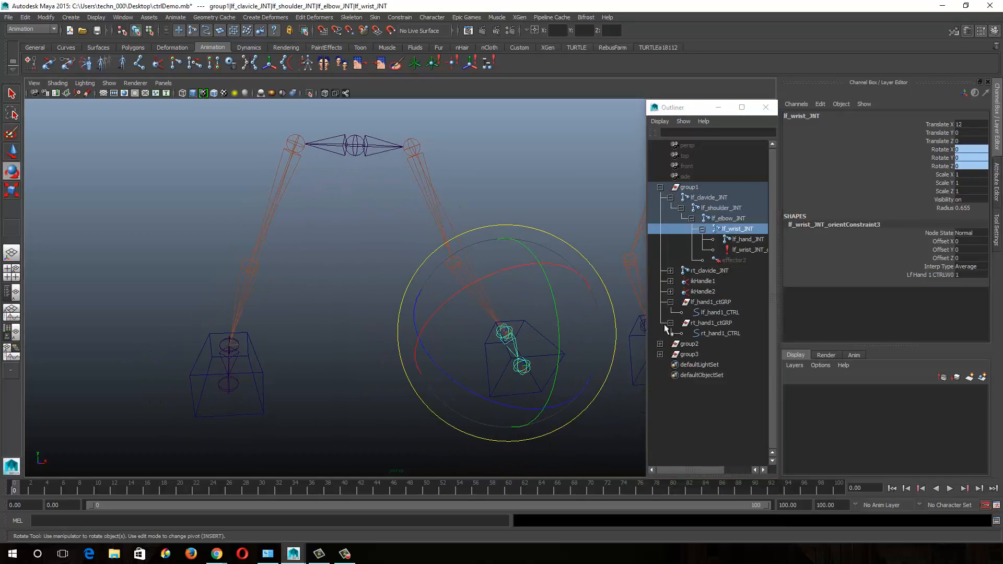
pyautogui.click(714, 312)
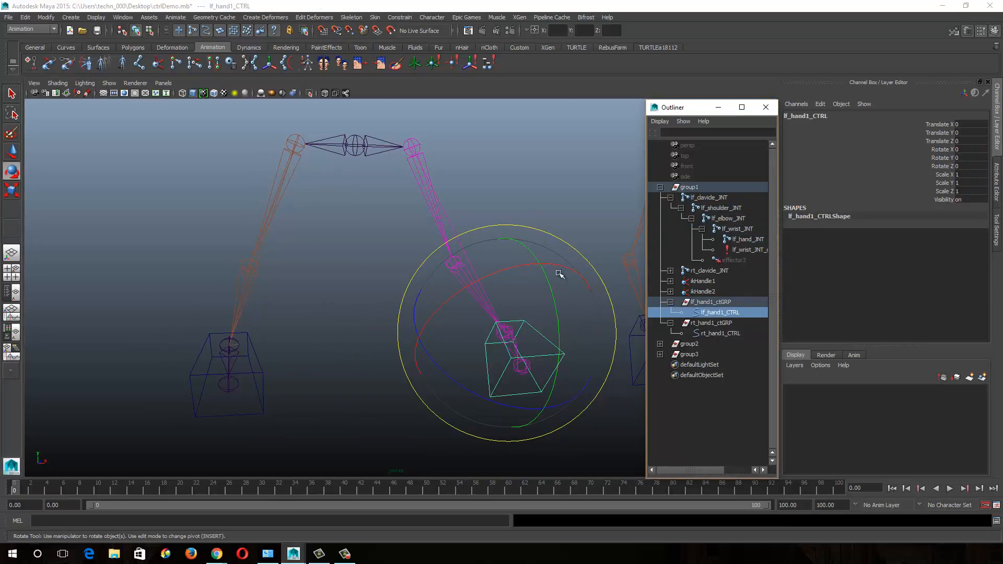
pyautogui.click(749, 240)
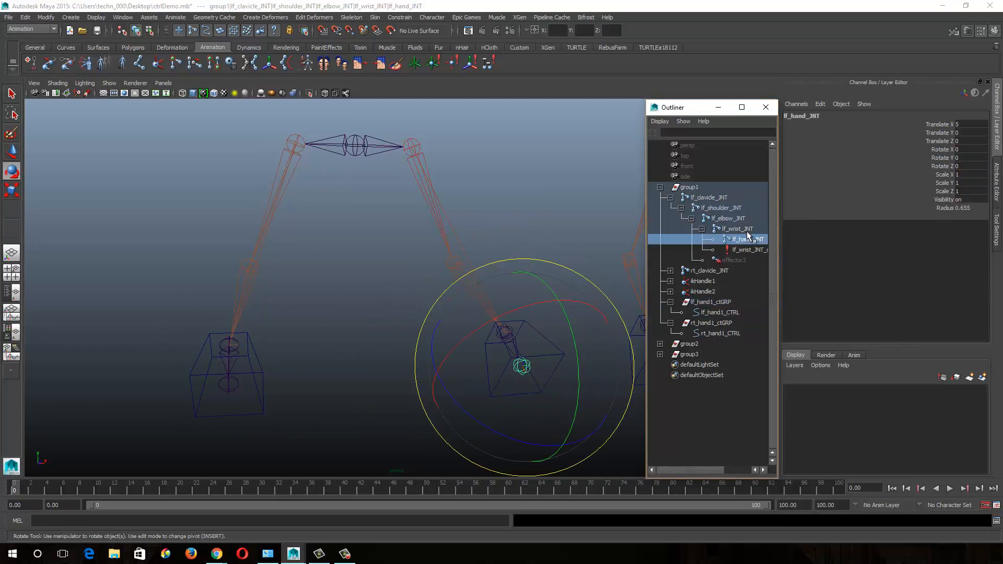
pyautogui.click(747, 230)
pyautogui.click(725, 312)
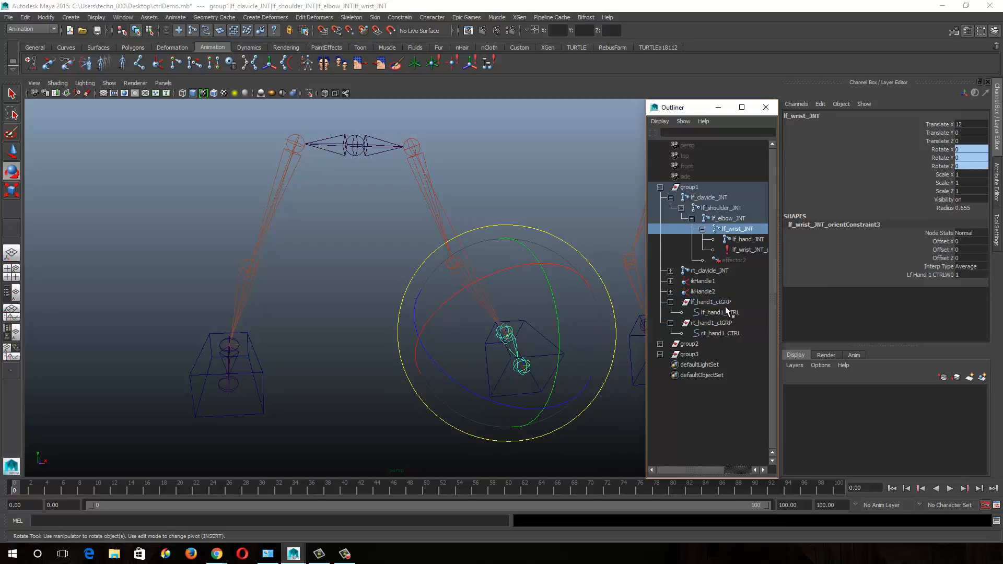
# Try rotating lf_hand1_ctGRP about its X axis, and undo the rotation.
pyautogui.click(716, 302)
pyautogui.keyDown('alt'); pyautogui.moveTo(459, 360); pyautogui.dragTo(448, 329); pyautogui.keyUp('alt')
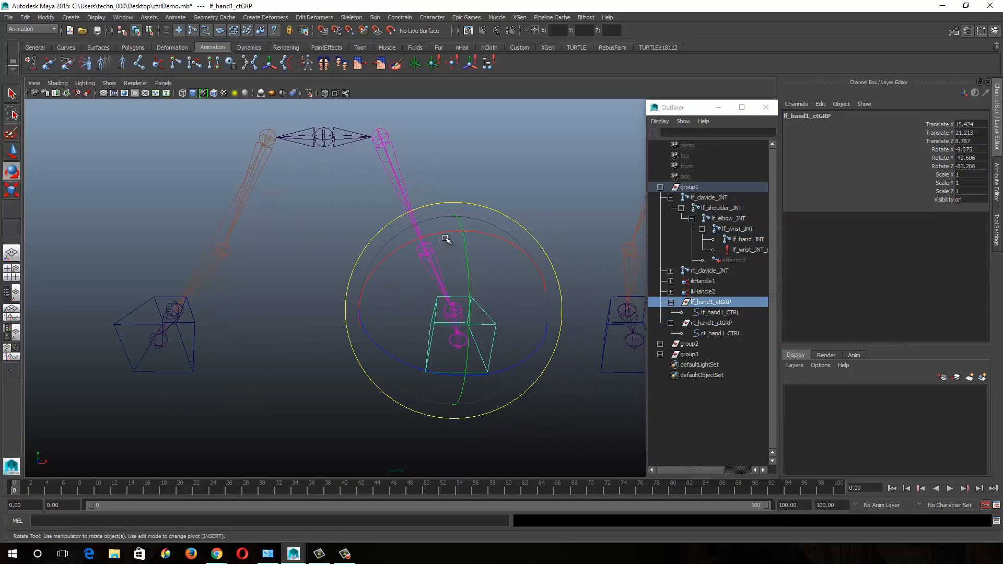
pyautogui.moveTo(448, 232); pyautogui.dragTo(505, 260)
pyautogui.hotkey('ctrl', 'z')
pyautogui.hotkey('ctrl', 'z')
pyautogui.hotkey('ctrl', 'z')
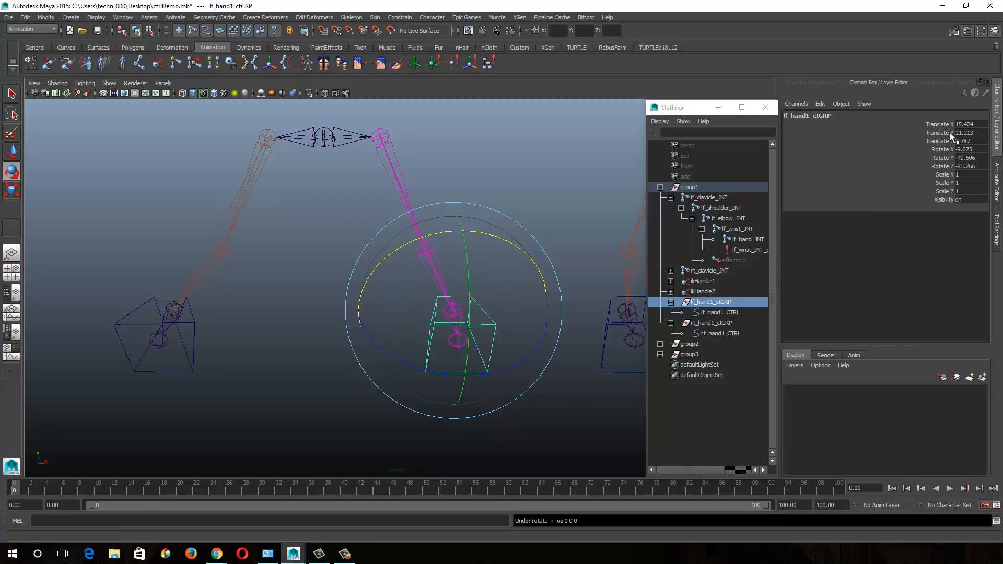
# Try rotating lf_hand1_CTRL 30 degrees about its X axis, and undo the rotation.
pyautogui.click(721, 311)
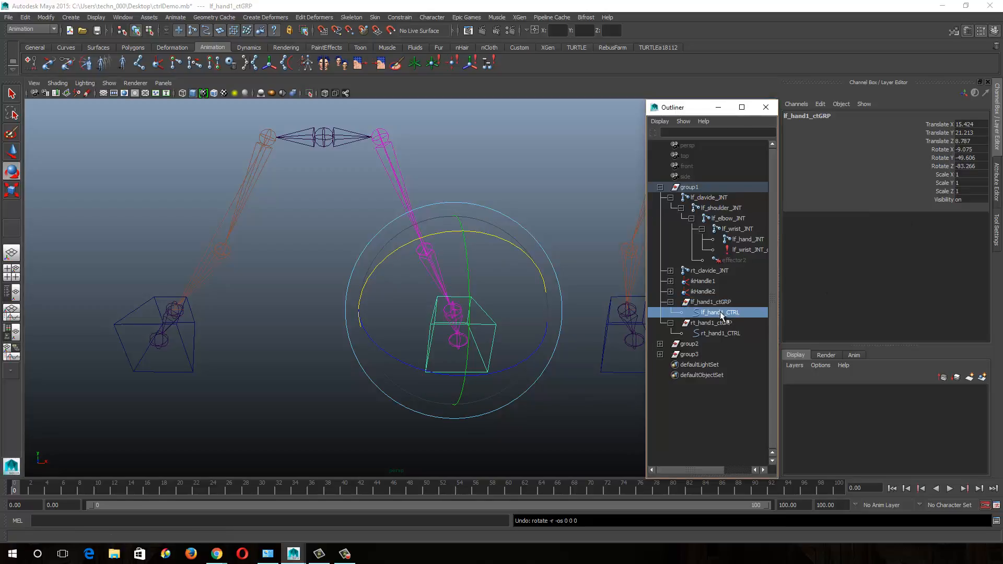
pyautogui.hotkey('ctrl', 'z')
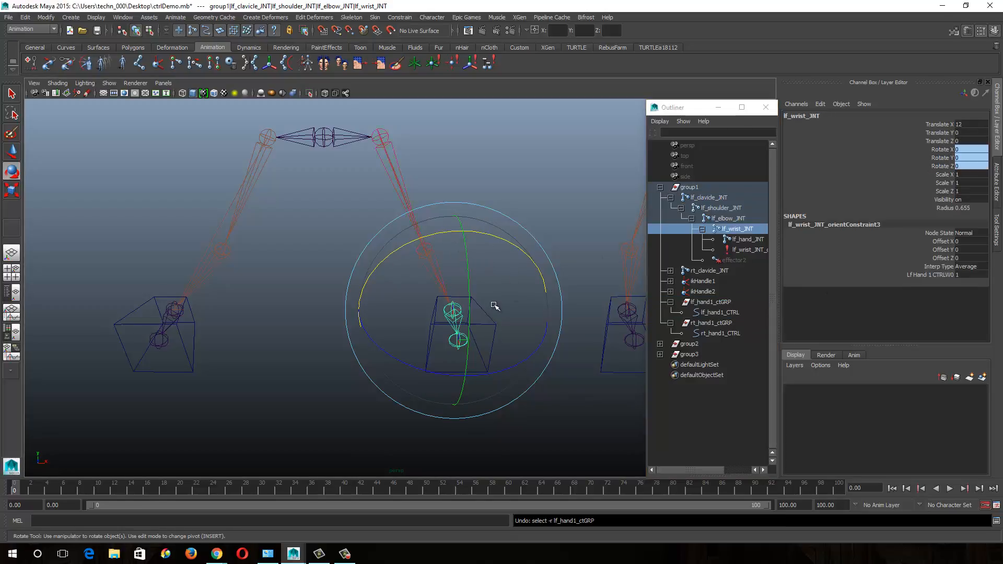
pyautogui.hotkey('shift', 'z')
pyautogui.hotkey('ctrl', 'z')
pyautogui.click(711, 315)
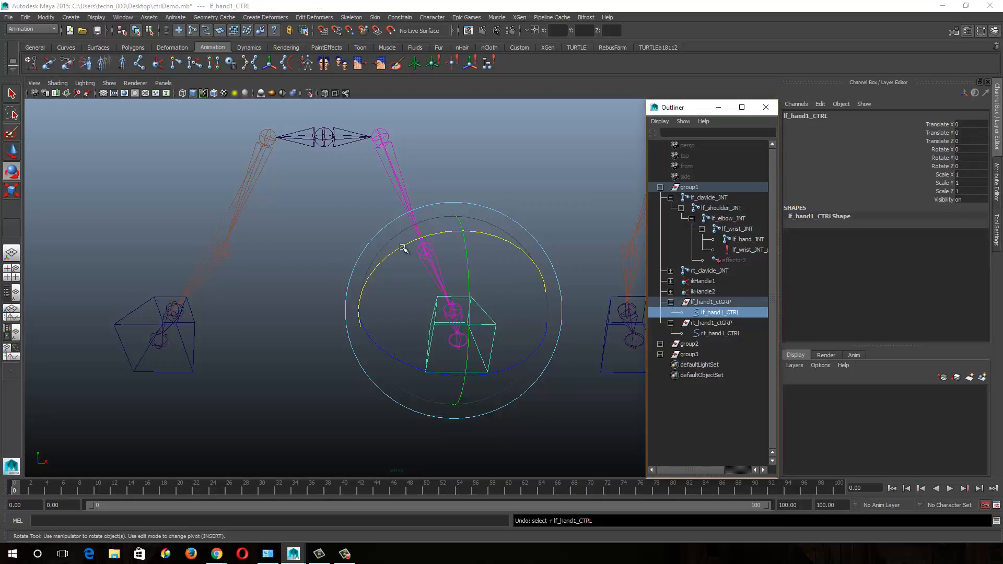
pyautogui.moveTo(447, 232); pyautogui.dragTo(467, 238)
pyautogui.hotkey('ctrl', 'z')
pyautogui.hotkey('ctrl', 'z')
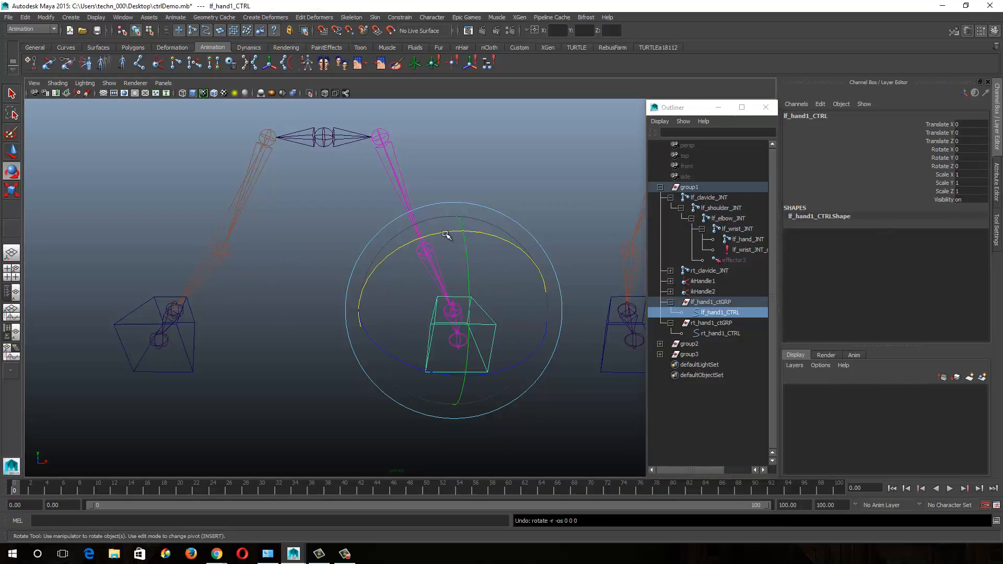
pyautogui.moveTo(447, 233); pyautogui.dragTo(439, 271)
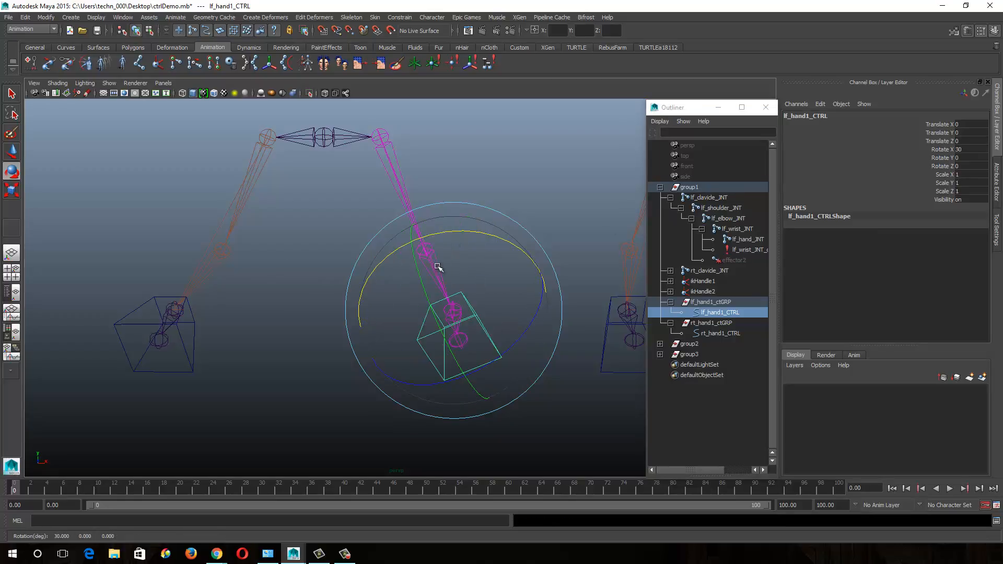
pyautogui.hotkey('ctrl', 'z')
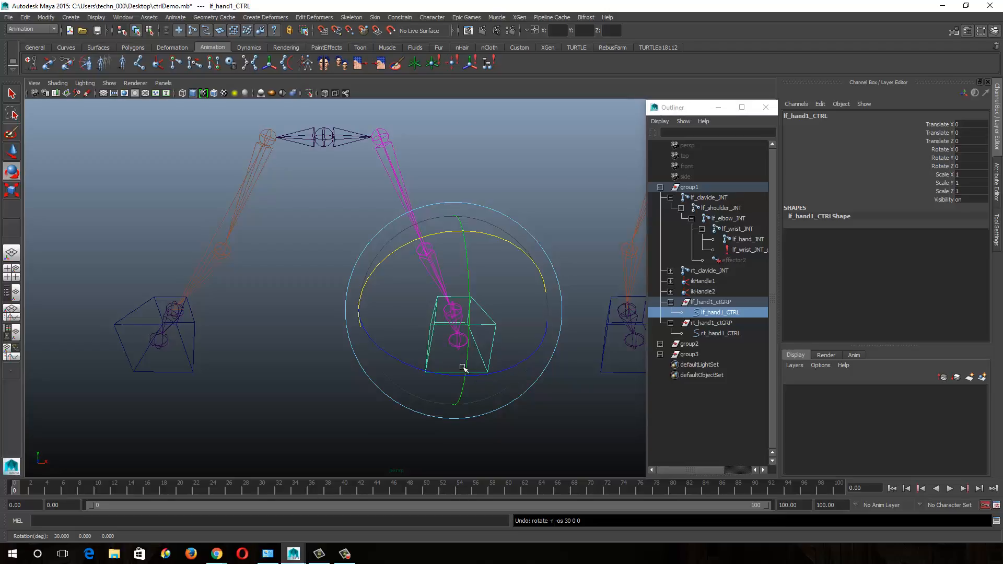
# Try rotating lf_hand1_CTRL and rt_hand1_CTRL together by about 9, -29 and -5 degrees in X, Y and Z, and undo it.
pyautogui.keyDown('alt'); pyautogui.moveTo(418, 315); pyautogui.dragTo(433, 382); pyautogui.keyUp('alt')
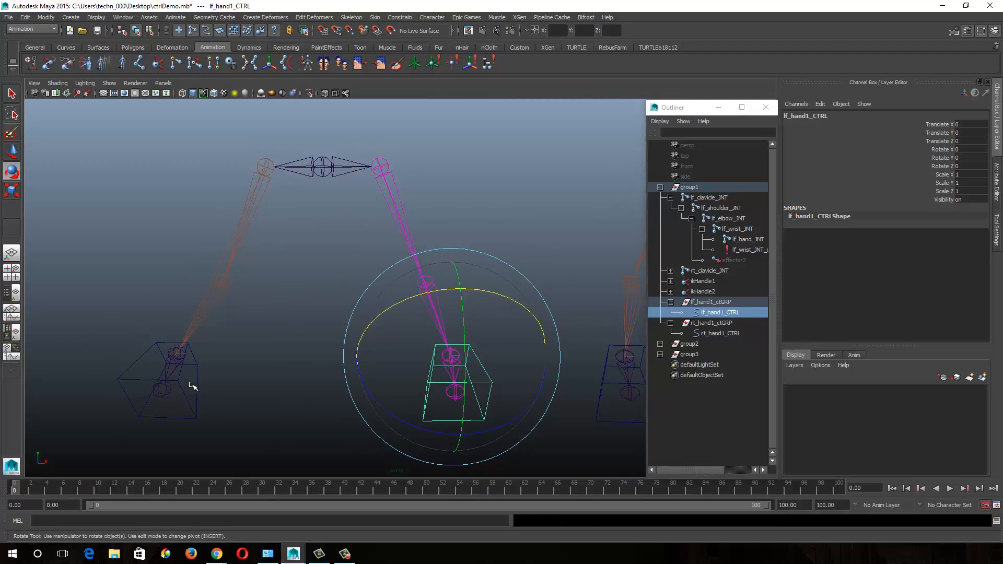
pyautogui.keyDown('ctrl'); pyautogui.click(721, 332); pyautogui.keyUp('ctrl')
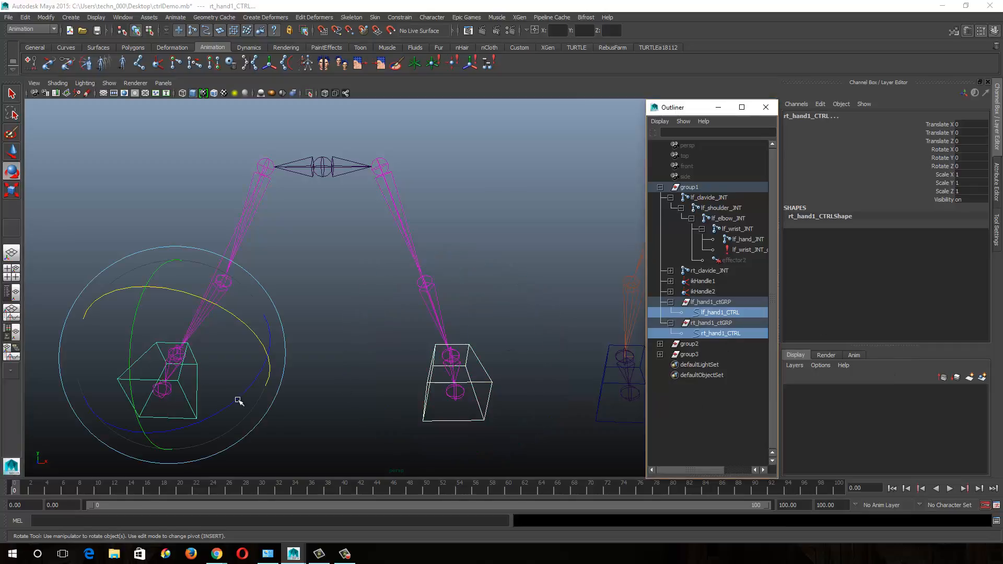
pyautogui.moveTo(206, 419); pyautogui.dragTo(214, 358)
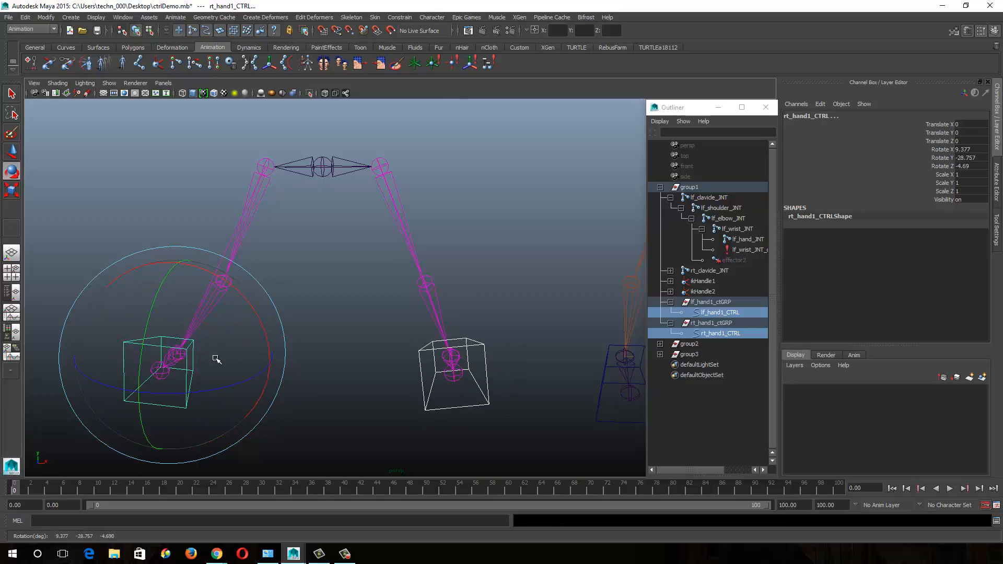
pyautogui.hotkey('ctrl', 'z')
# Try moving lf_hand1_CTRL and rt_hand1_CTRL together along local Z by about 7.4 and about 8.6 units, undoing each move.
pyautogui.keyDown('alt'); pyautogui.moveTo(411, 401); pyautogui.dragTo(386, 389); pyautogui.keyUp('alt')
pyautogui.press('w')
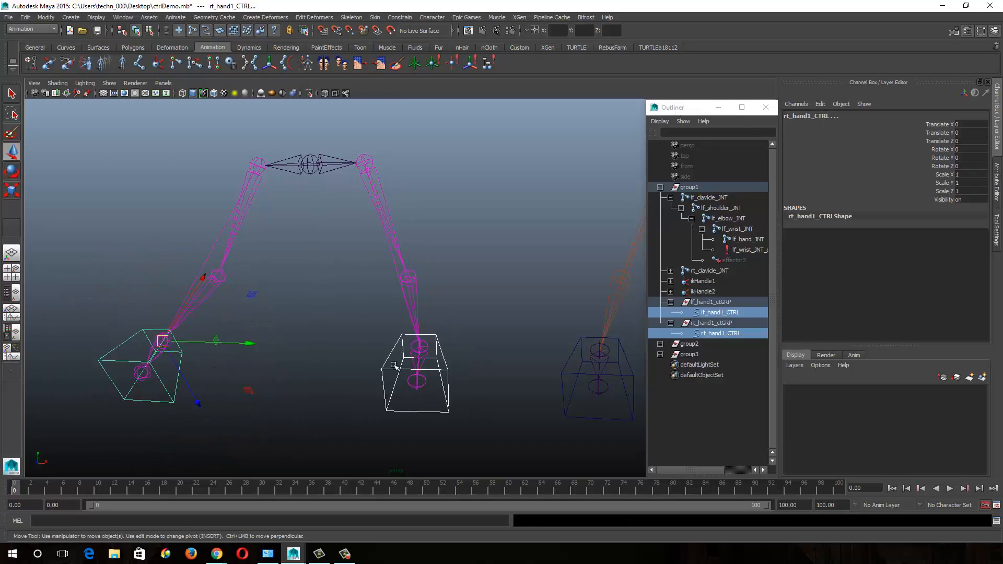
pyautogui.click(205, 381)
pyautogui.click(180, 398)
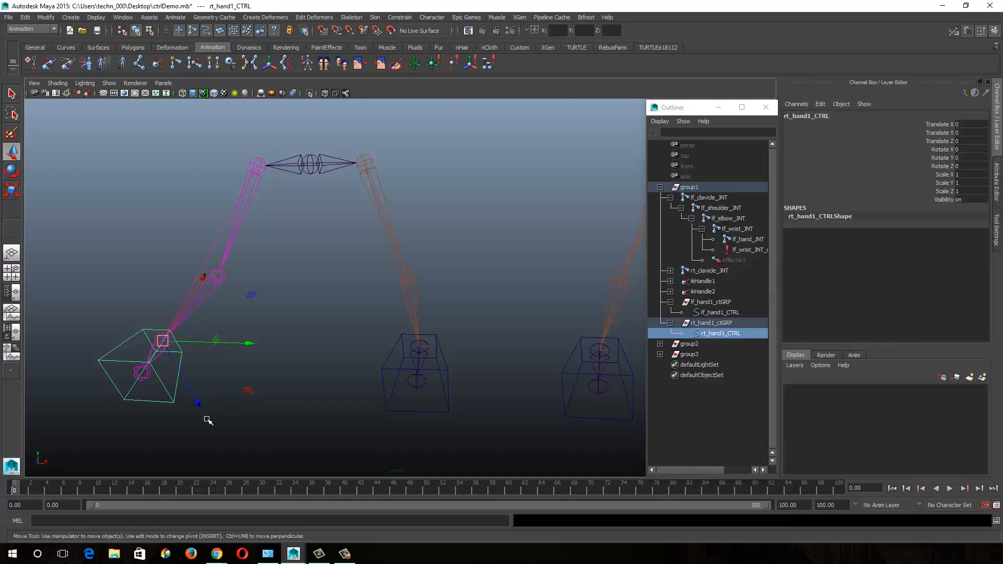
pyautogui.click(392, 396)
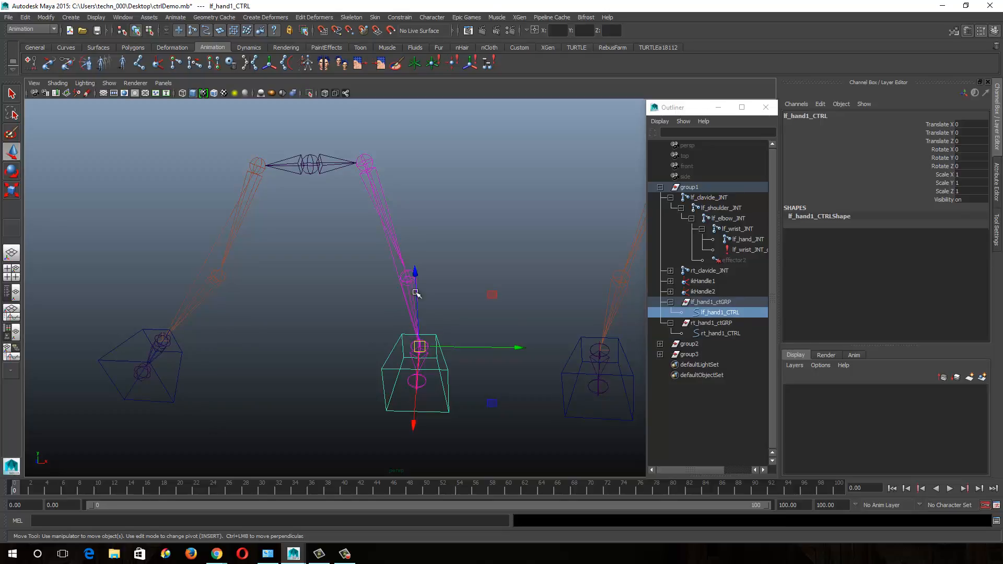
pyautogui.keyDown('shift'); pyautogui.click(167, 382); pyautogui.keyUp('shift')
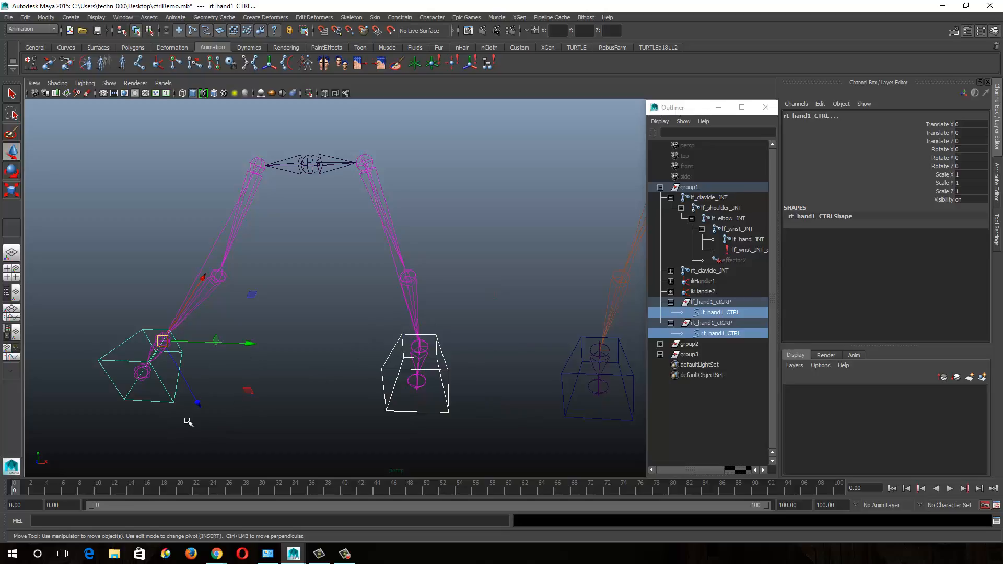
pyautogui.moveTo(197, 407); pyautogui.dragTo(230, 432)
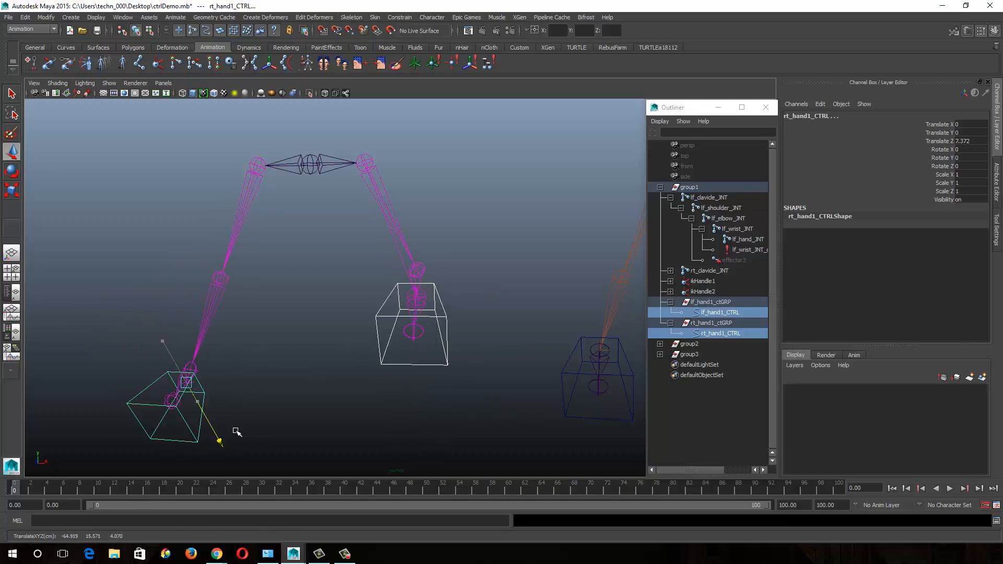
pyautogui.hotkey('ctrl', 'z')
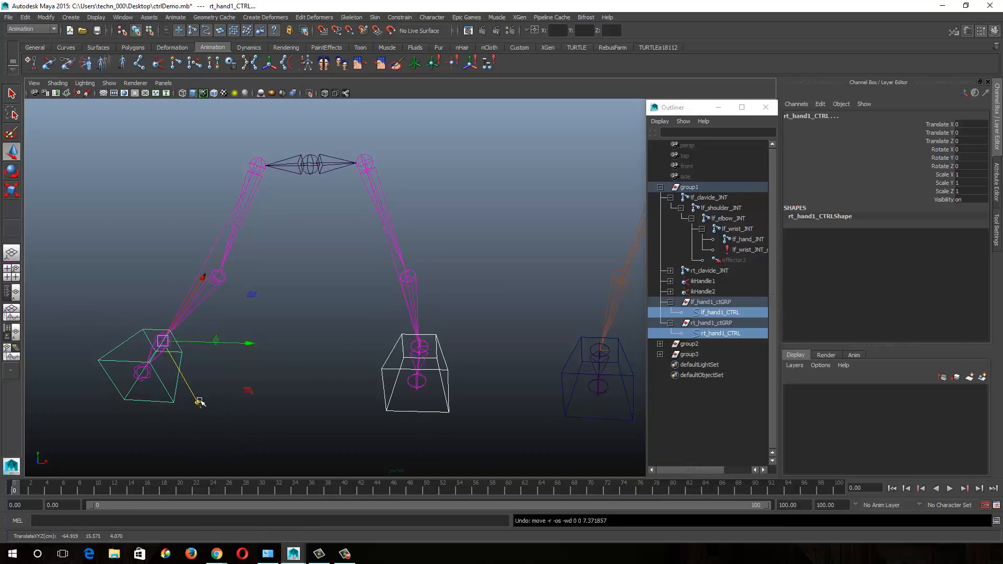
pyautogui.moveTo(197, 401); pyautogui.dragTo(404, 367)
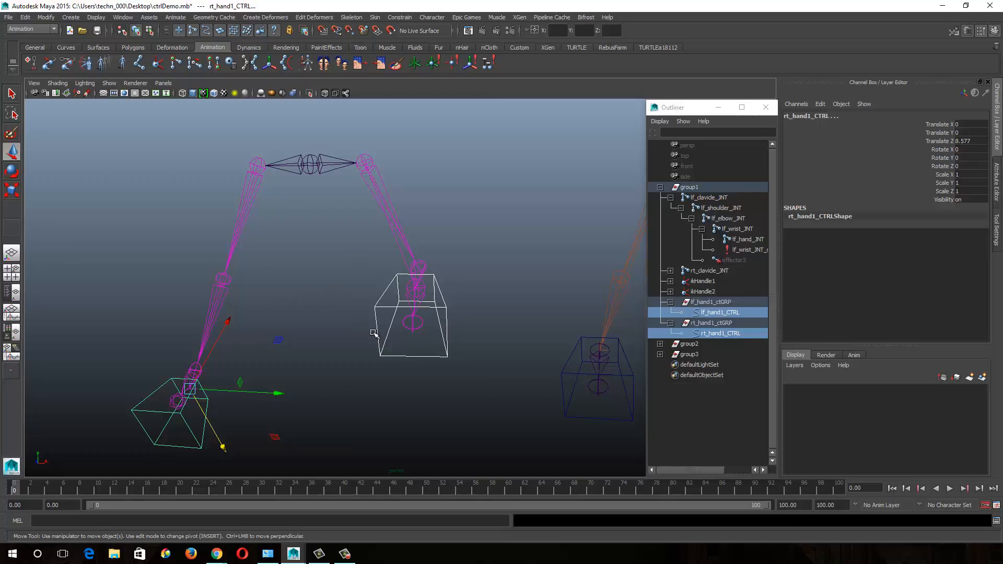
pyautogui.hotkey('ctrl', 'z')
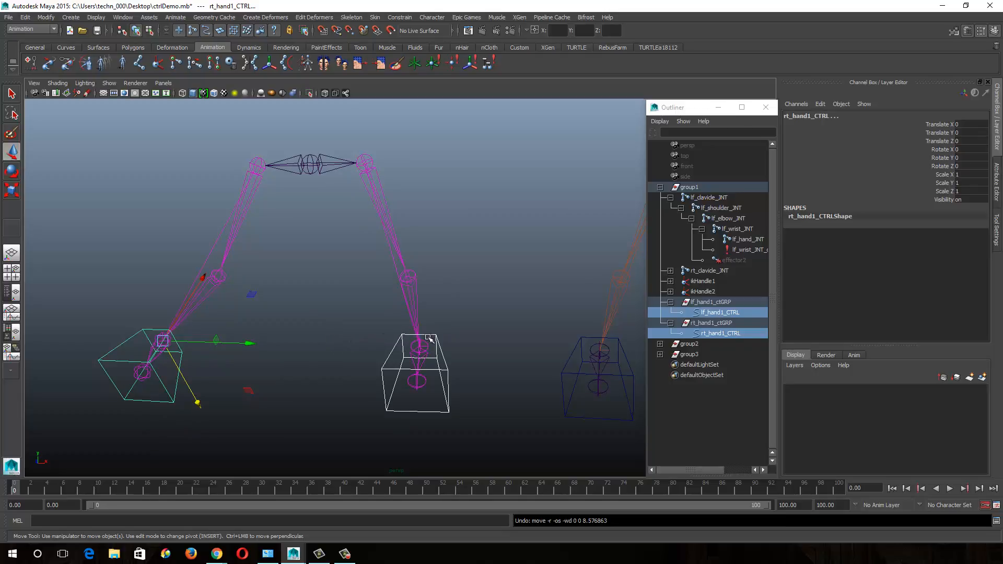
# Select lf_hand2_CTRL and rt_hand2_CTRL on the second arm rig, try moving them together freely, and undo the move.
pyautogui.keyDown('alt'); pyautogui.moveTo(493, 314); pyautogui.dragTo(152, 326, button='middle'); pyautogui.keyUp('alt')
pyautogui.keyDown('alt'); pyautogui.moveTo(286, 338); pyautogui.dragTo(374, 337); pyautogui.keyUp('alt')
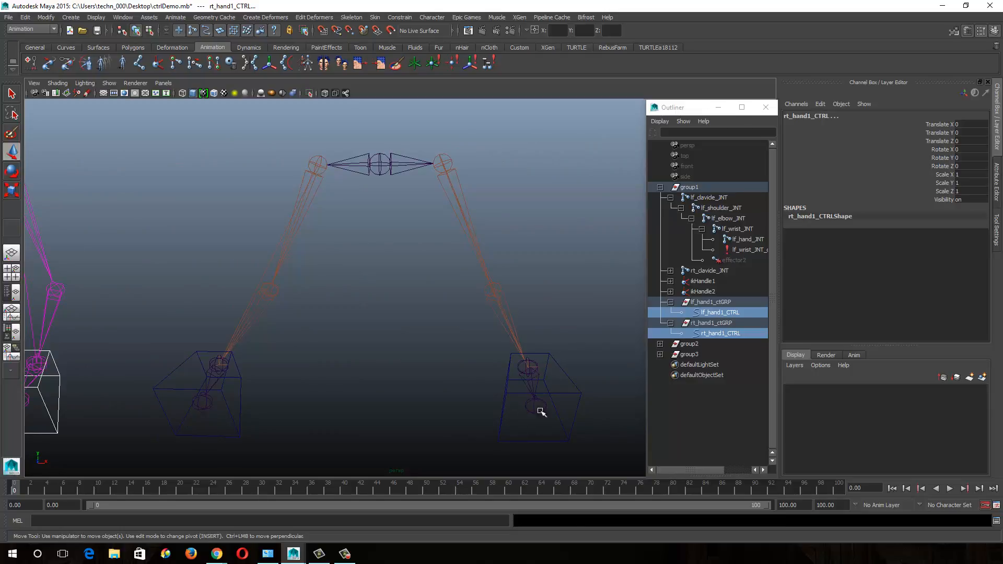
pyautogui.click(567, 391)
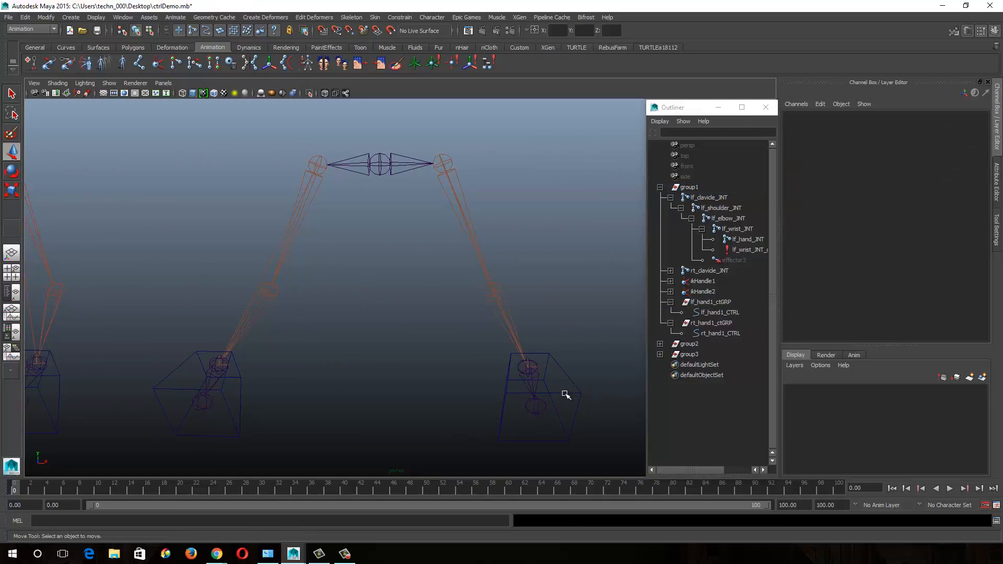
pyautogui.click(564, 390)
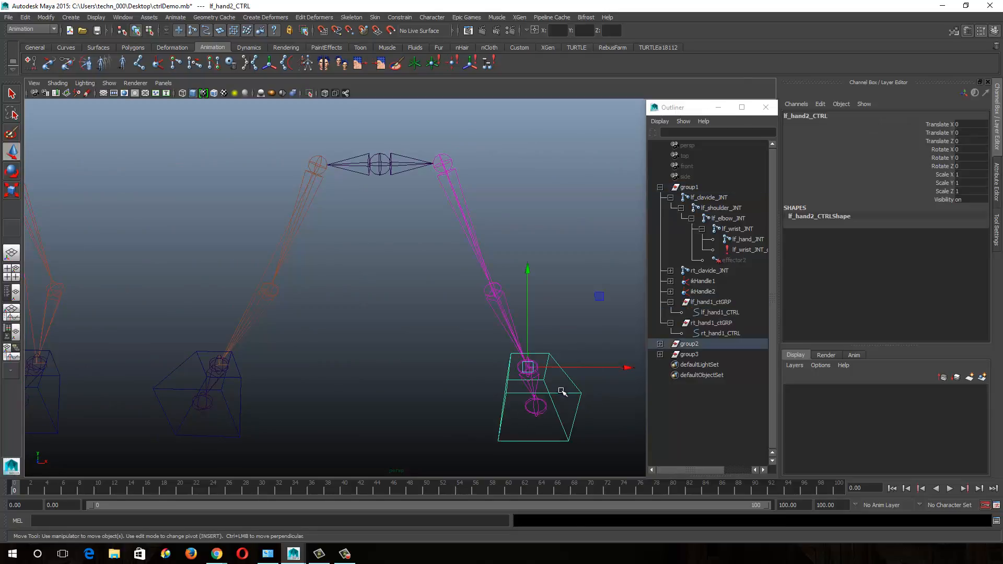
pyautogui.click(228, 406)
pyautogui.moveTo(220, 365); pyautogui.dragTo(260, 249)
pyautogui.hotkey('ctrl', 'z')
pyautogui.hotkey('ctrl', 'z')
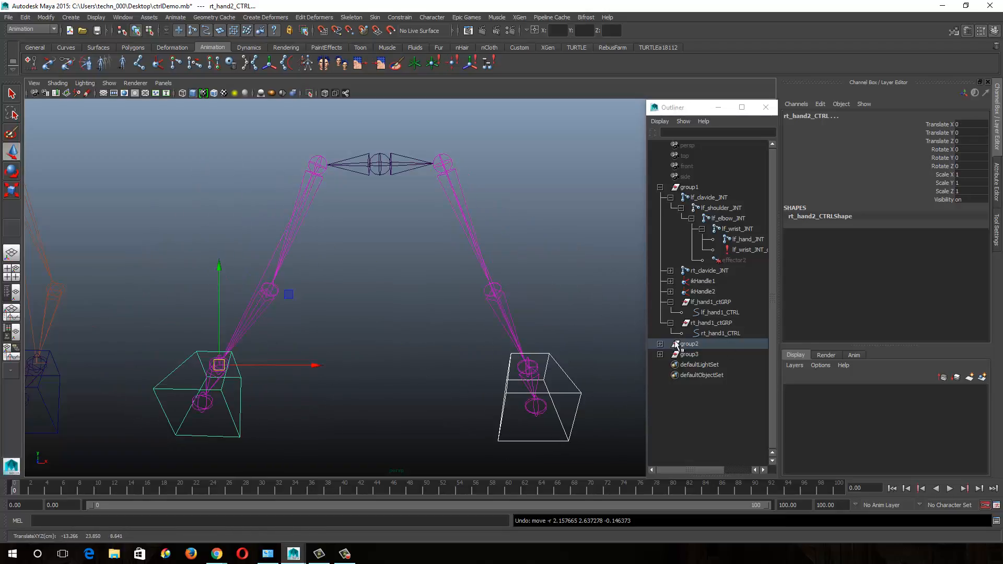
# Collapse group1 in the Outliner and expand group2 down to the controls under lf_hand2_ctGRP and rt_hand2_ctGRP.
pyautogui.click(660, 187)
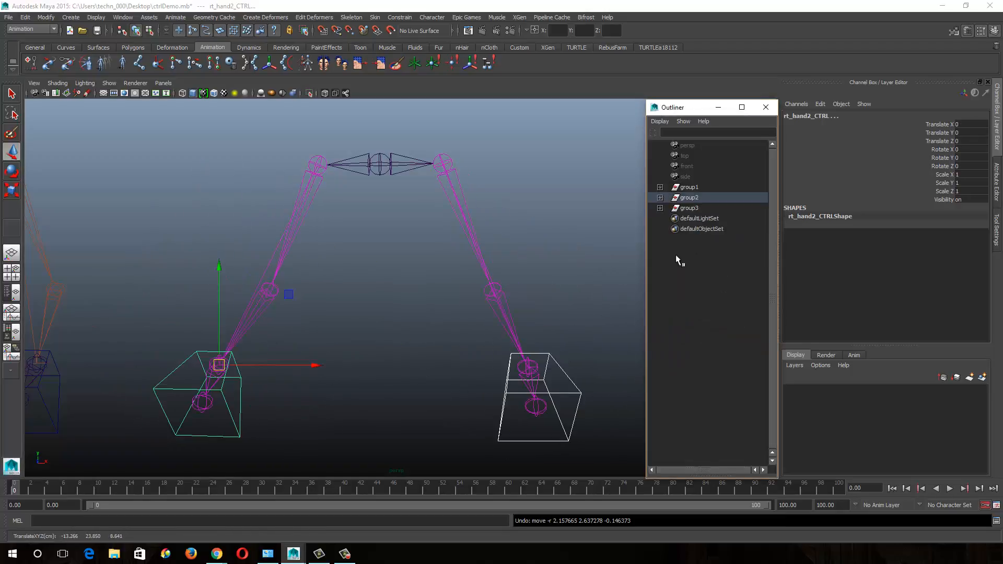
pyautogui.click(660, 198)
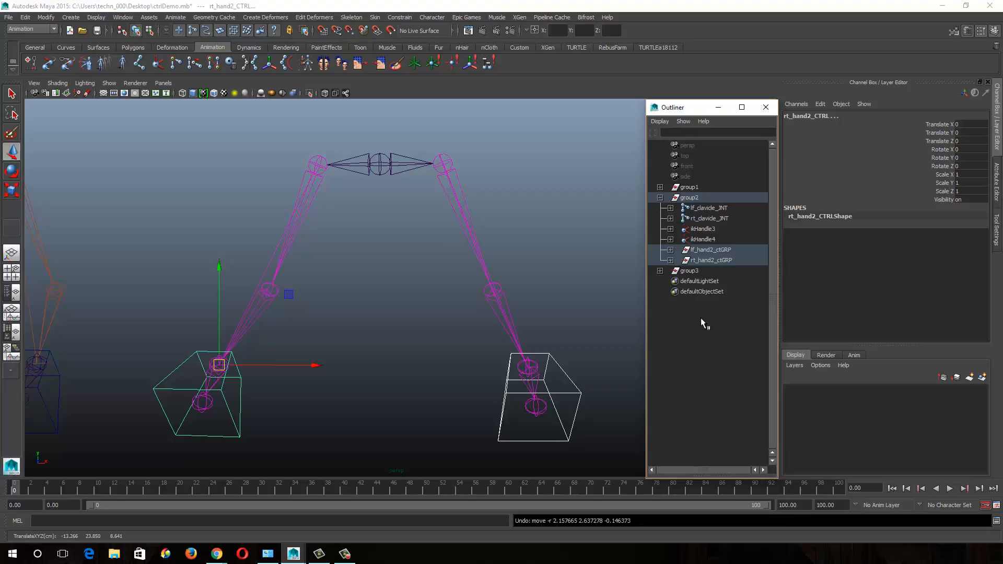
pyautogui.click(670, 260)
pyautogui.click(670, 250)
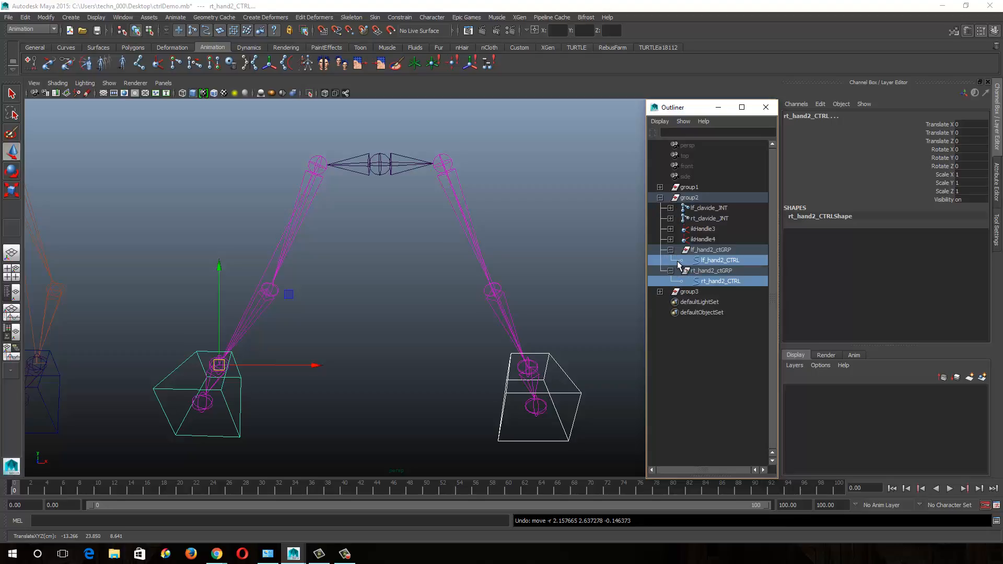
# Inspect the transform values and axis orientation of rt_hand2_CTRL, lf_hand2_CTRL and the parent group lf_hand2_ctGRP.
pyautogui.click(713, 282)
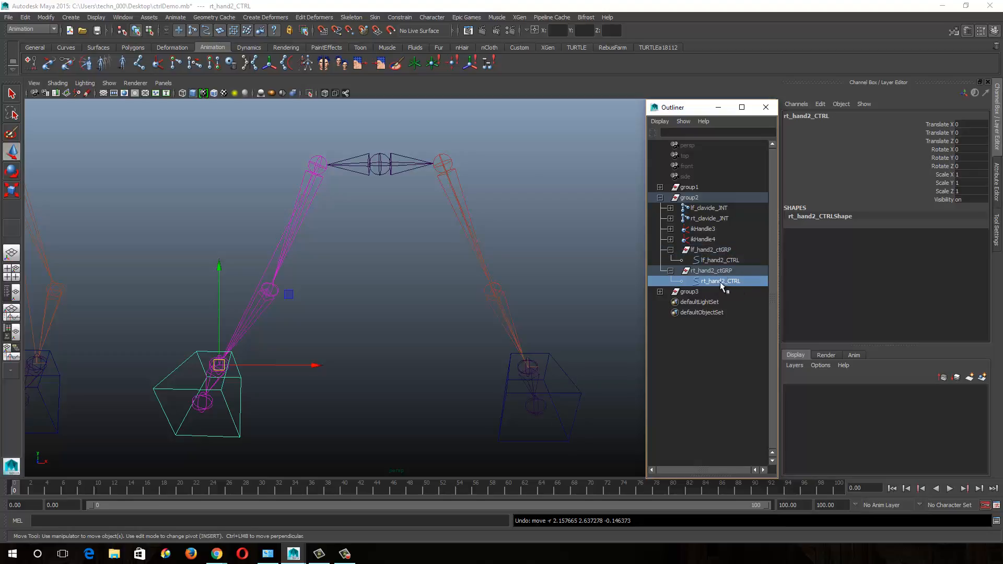
pyautogui.click(718, 260)
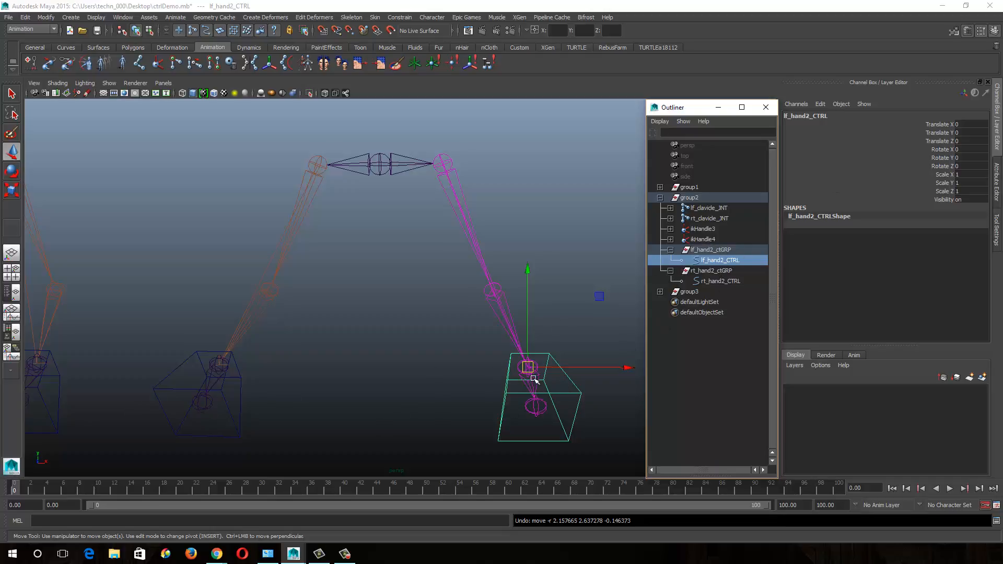
pyautogui.click(711, 250)
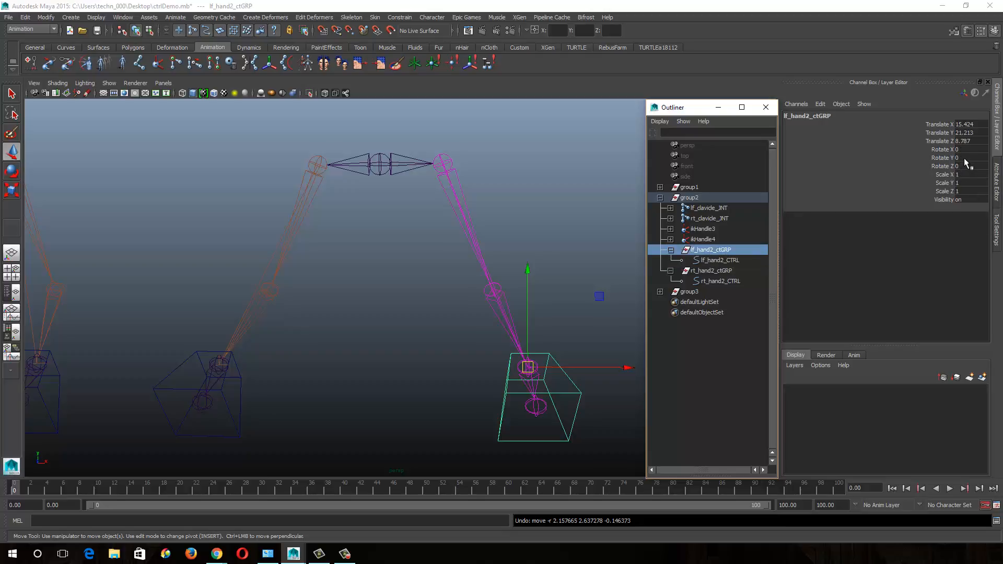
pyautogui.click(706, 261)
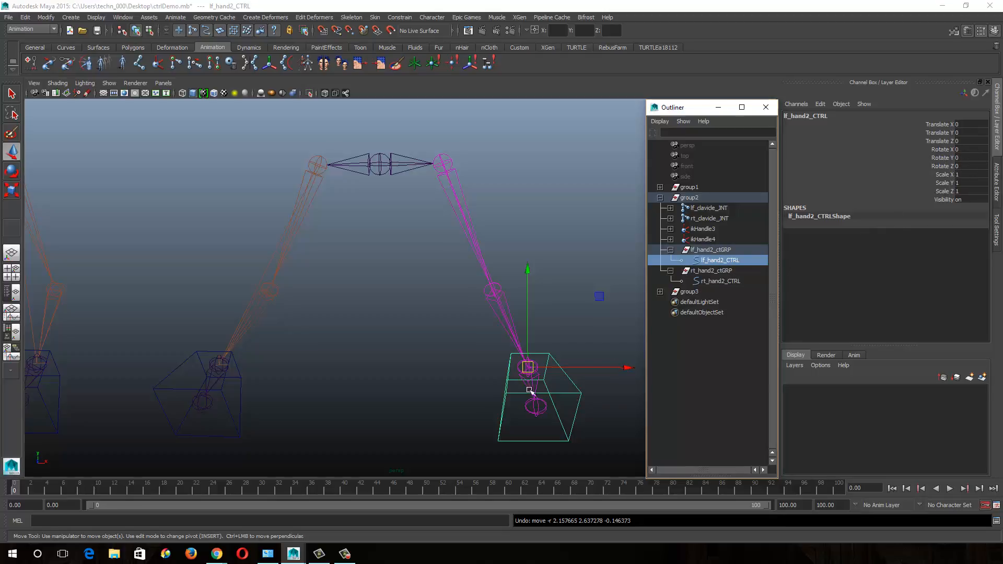
pyautogui.keyDown('alt'); pyautogui.moveTo(529, 391); pyautogui.dragTo(467, 395); pyautogui.keyUp('alt')
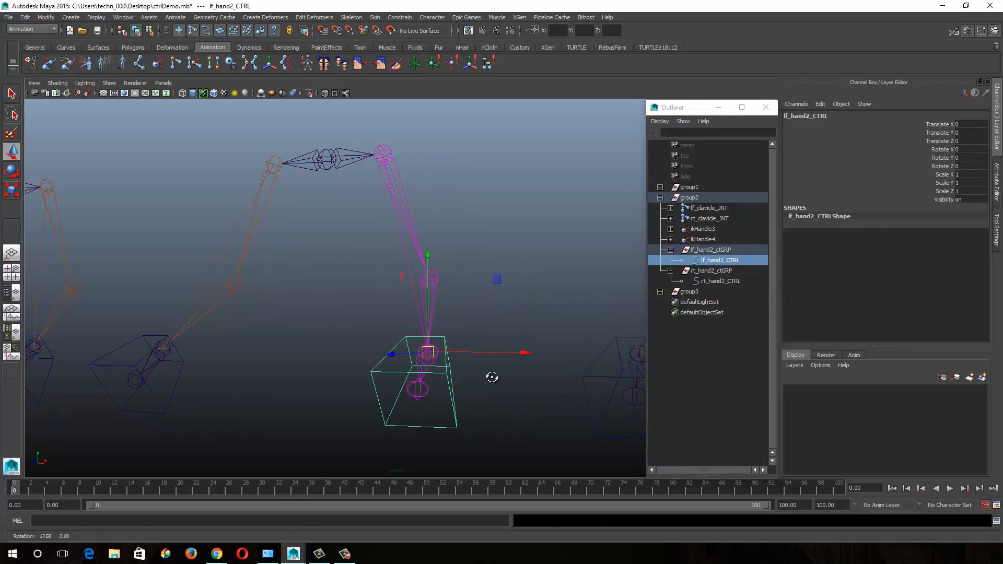
pyautogui.click(716, 251)
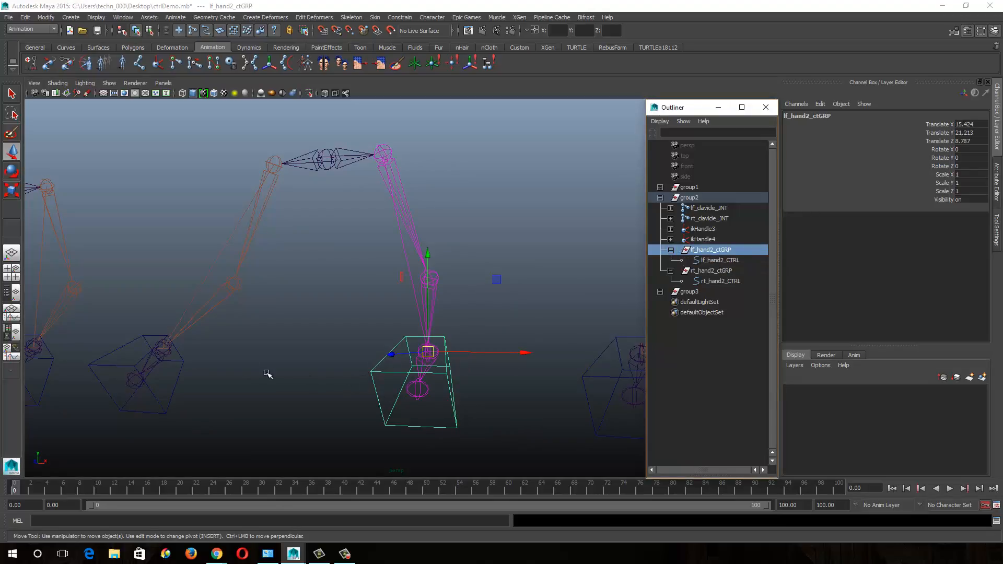
# Try rotating lf_hand2_CTRL by -20 degrees about its Z axis, and undo the rotation.
pyautogui.click(731, 260)
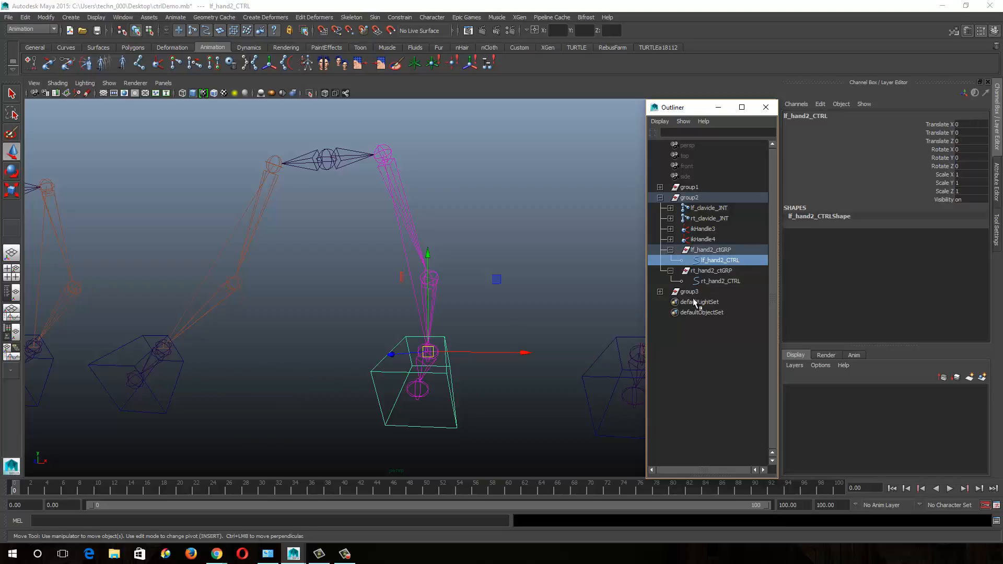
pyautogui.press('e')
pyautogui.keyDown('alt'); pyautogui.moveTo(455, 387); pyautogui.dragTo(388, 397); pyautogui.keyUp('alt')
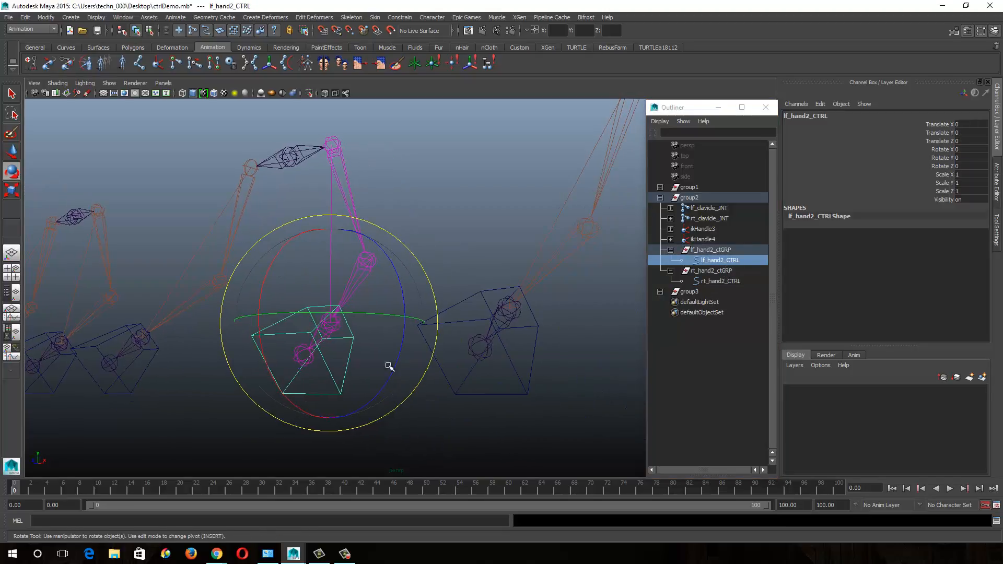
pyautogui.moveTo(393, 264); pyautogui.dragTo(381, 280)
pyautogui.hotkey('ctrl', 'z')
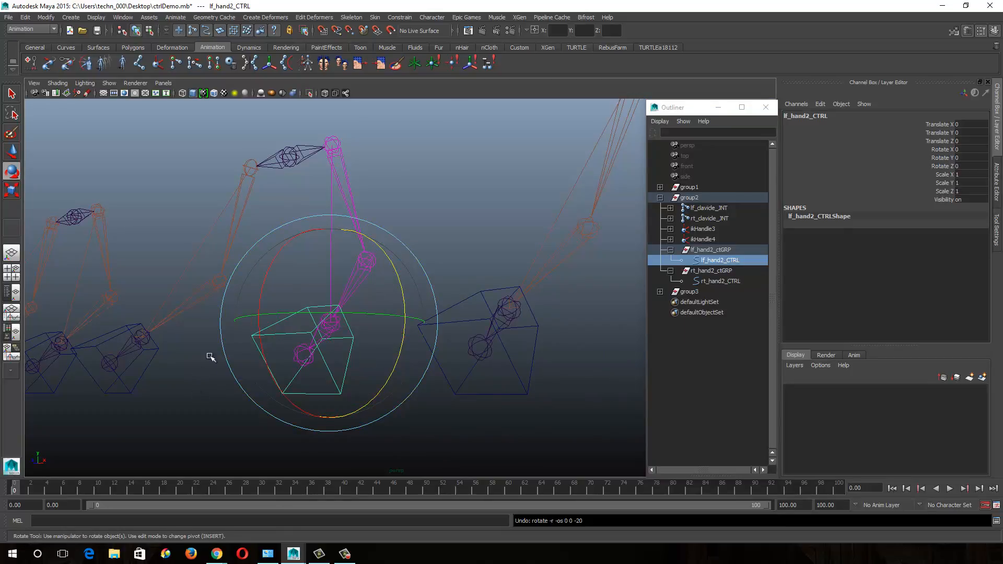
# Try rotating lf_hand1_CTRL on the first arm rig by -20 degrees about its X axis, and undo the rotation.
pyautogui.keyDown('alt'); pyautogui.moveTo(289, 330); pyautogui.dragTo(282, 355); pyautogui.keyUp('alt')
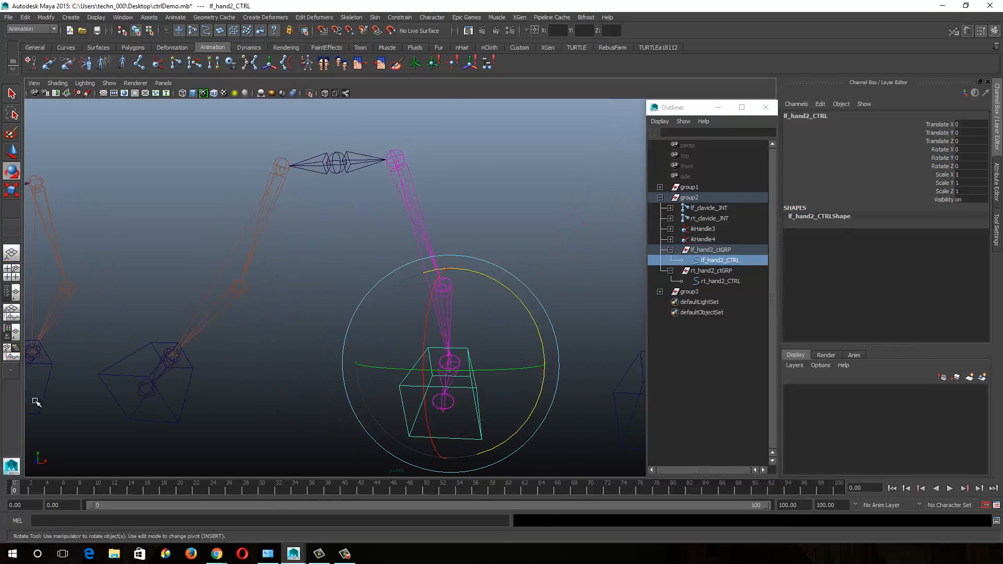
pyautogui.keyDown('alt'); pyautogui.moveTo(104, 336); pyautogui.dragTo(261, 344, button='middle'); pyautogui.keyUp('alt')
pyautogui.click(161, 379)
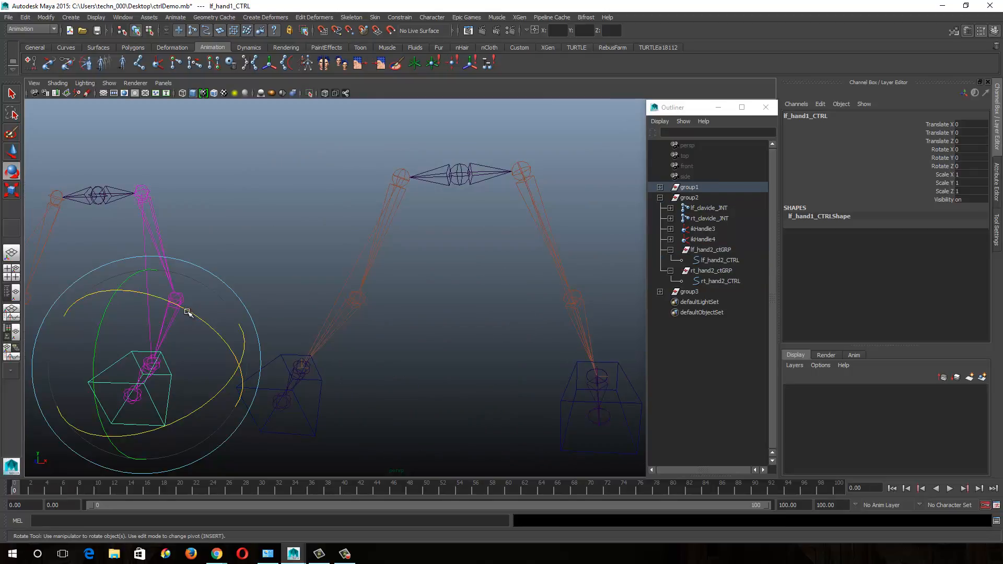
pyautogui.moveTo(188, 313); pyautogui.dragTo(201, 365)
pyautogui.hotkey('ctrl', 'z')
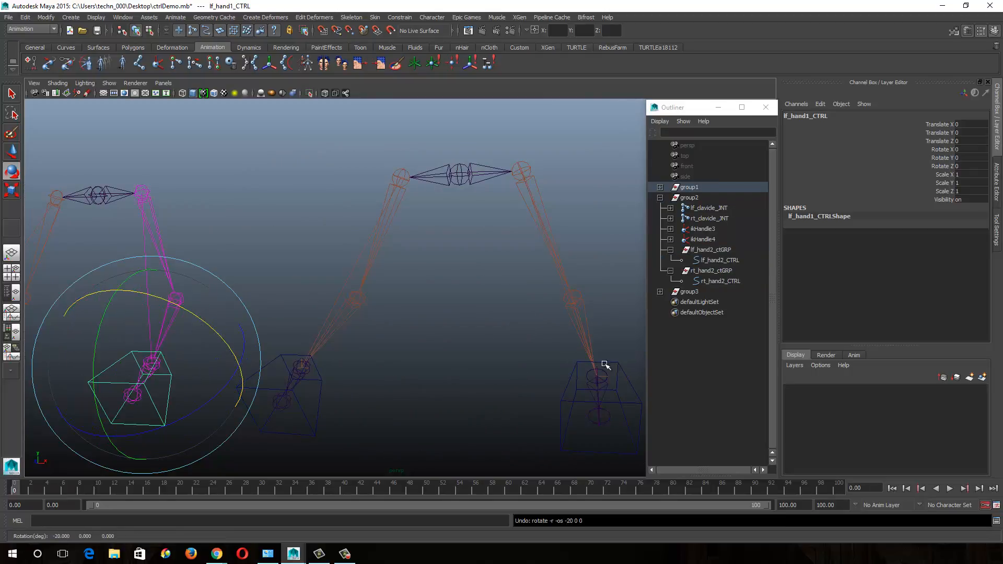
# Select lf_hand3_CTRL on the third arm rig and examine its Rotate Axis and Joint Orient in the Attribute Editor.
pyautogui.keyDown('alt'); pyautogui.moveTo(559, 367); pyautogui.dragTo(420, 348, button='middle'); pyautogui.keyUp('alt')
pyautogui.keyDown('alt'); pyautogui.moveTo(426, 371); pyautogui.dragTo(440, 385); pyautogui.keyUp('alt')
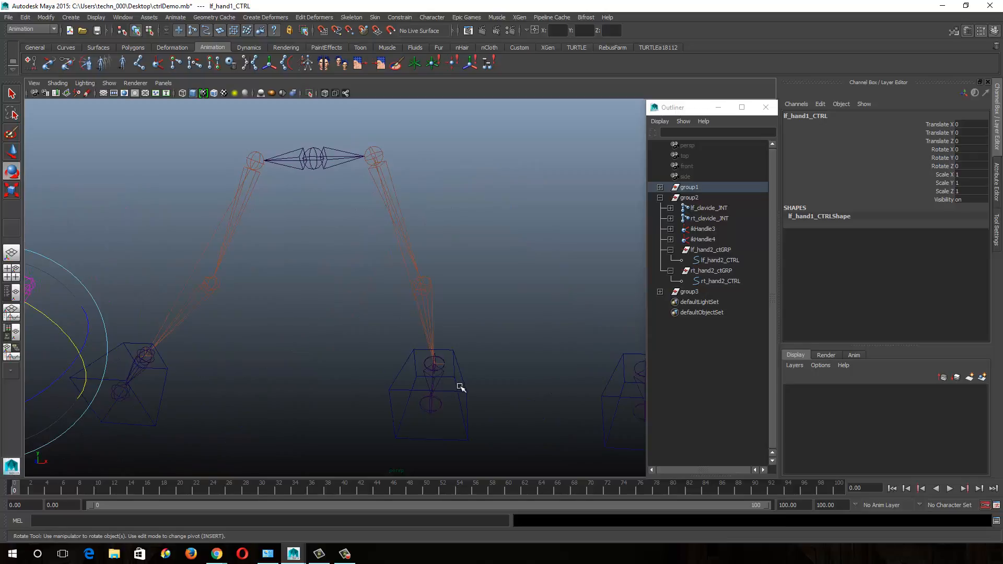
pyautogui.click(467, 388)
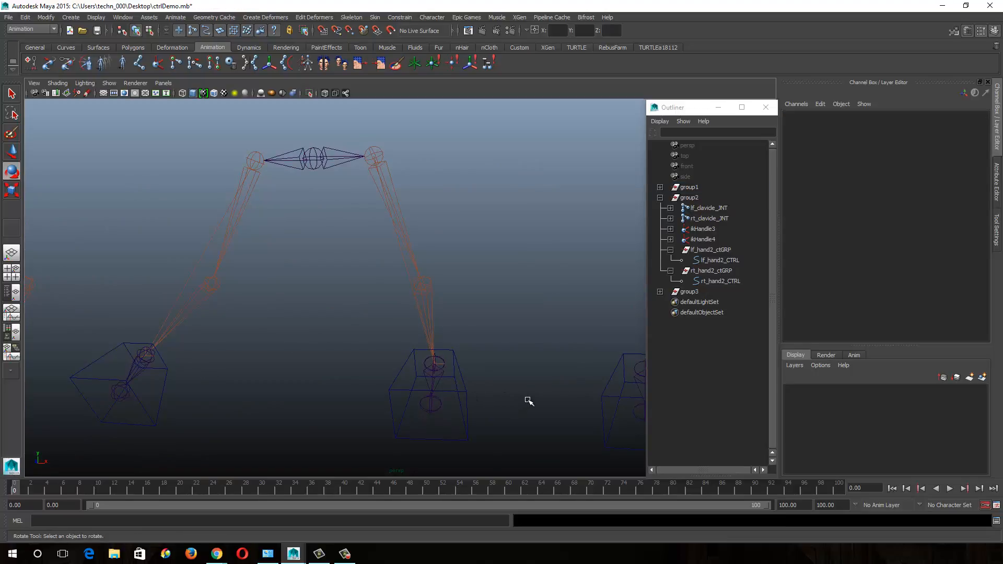
pyautogui.keyDown('alt'); pyautogui.moveTo(528, 401); pyautogui.dragTo(374, 372); pyautogui.keyUp('alt')
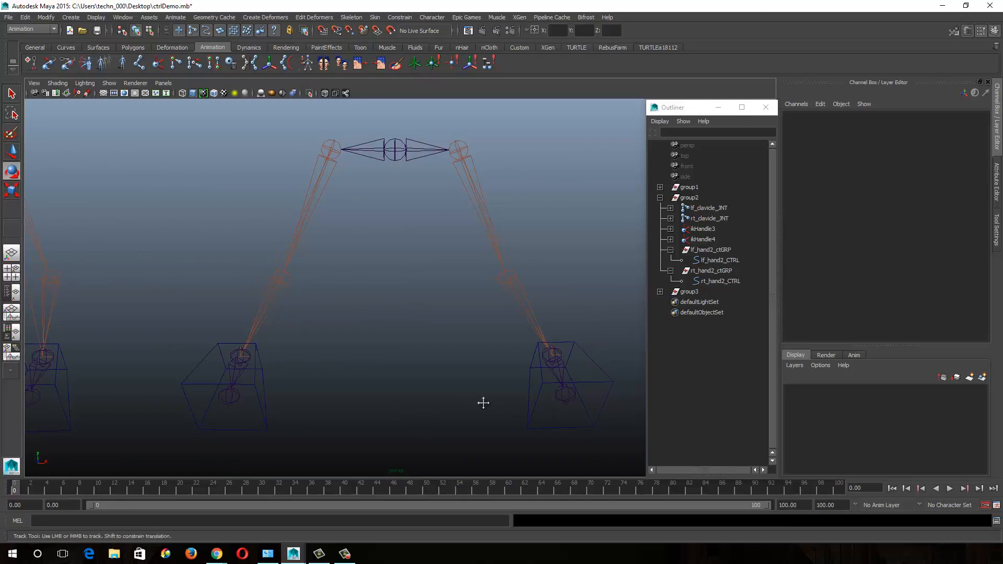
pyautogui.keyDown('alt'); pyautogui.moveTo(481, 403); pyautogui.dragTo(445, 392, button='middle'); pyautogui.keyUp('alt')
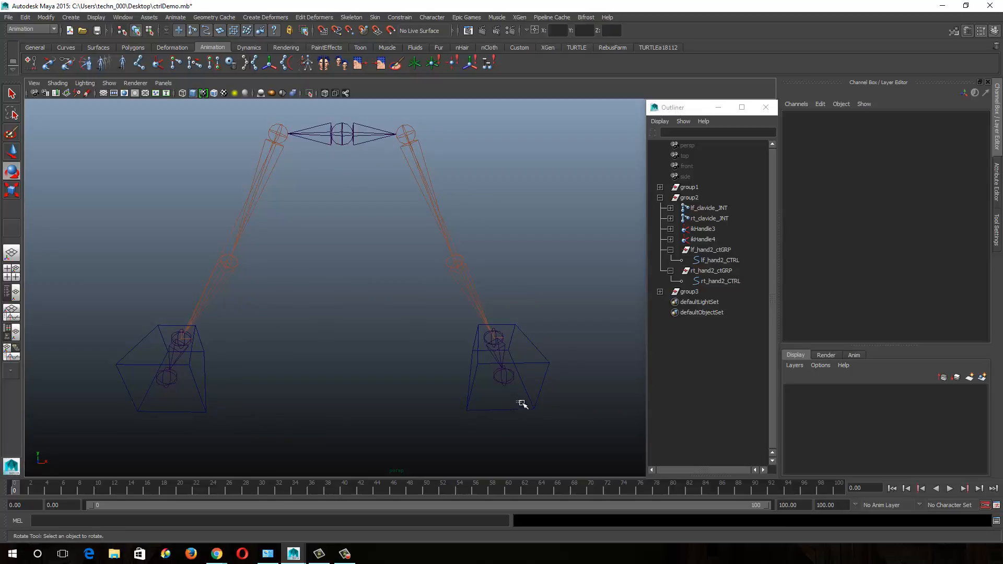
pyautogui.moveTo(521, 403); pyautogui.dragTo(527, 419)
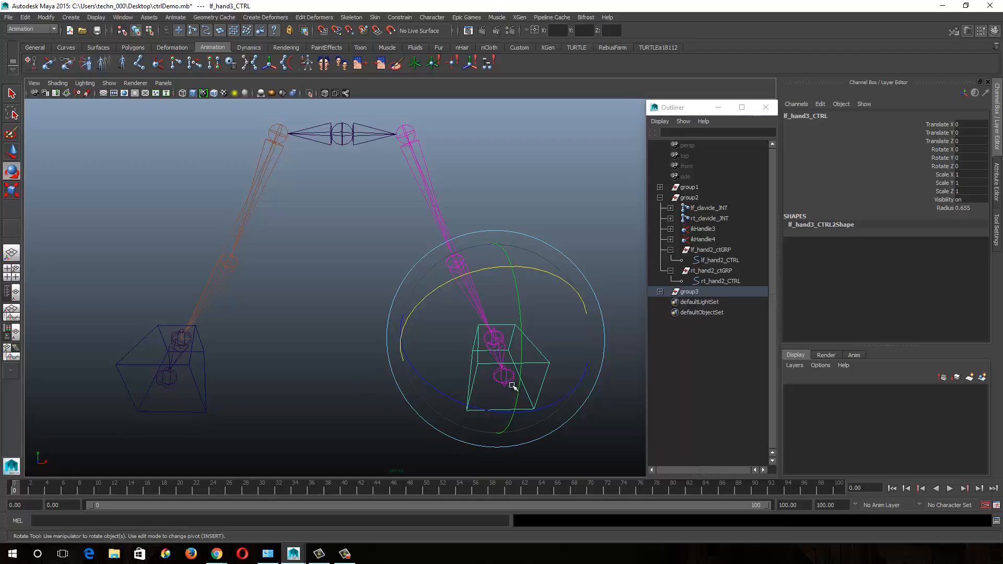
pyautogui.click(378, 393)
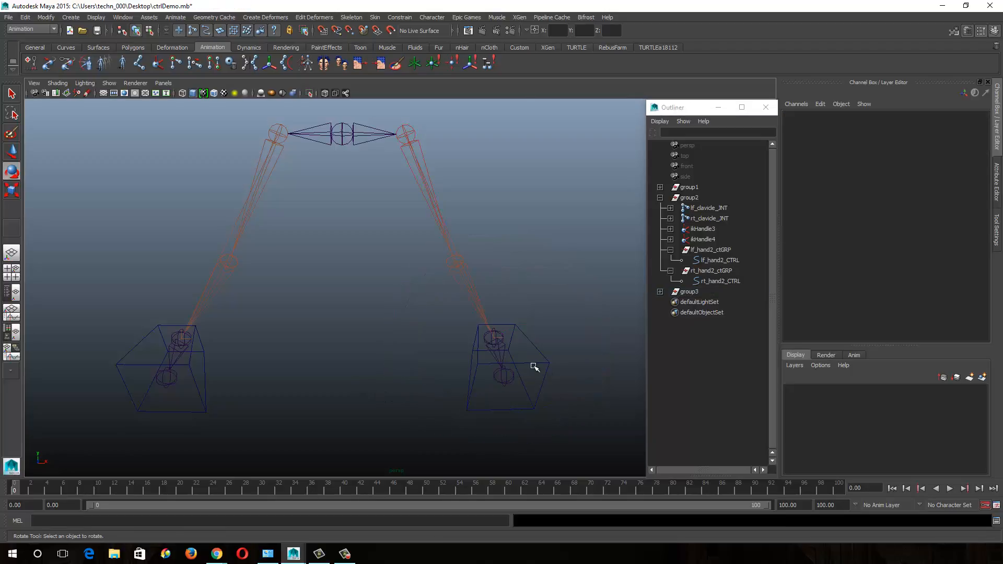
pyautogui.click(536, 364)
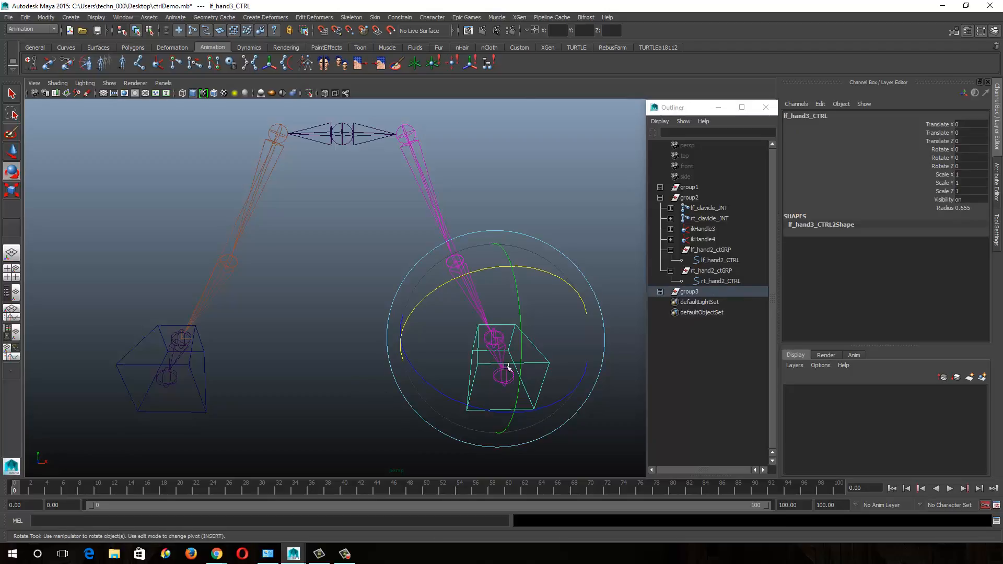
pyautogui.hotkey('ctrl', 'a')
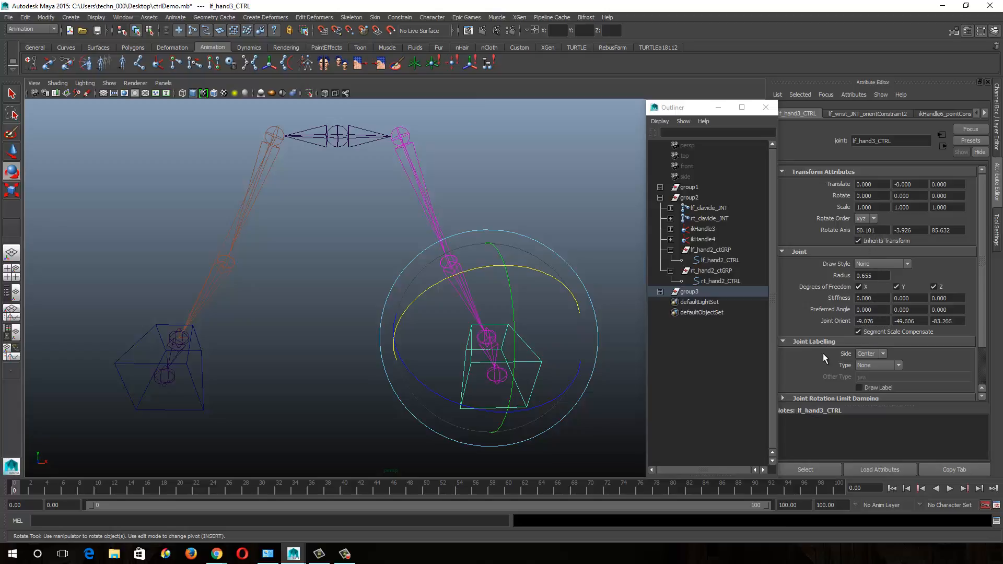
# Reselect lf_hand3_CTRL, then collapse group2 and expand group3 in the Outliner to examine the hand control hierarchy.
pyautogui.click(520, 201)
pyautogui.keyDown('alt'); pyautogui.moveTo(422, 368); pyautogui.dragTo(420, 374); pyautogui.keyUp('alt')
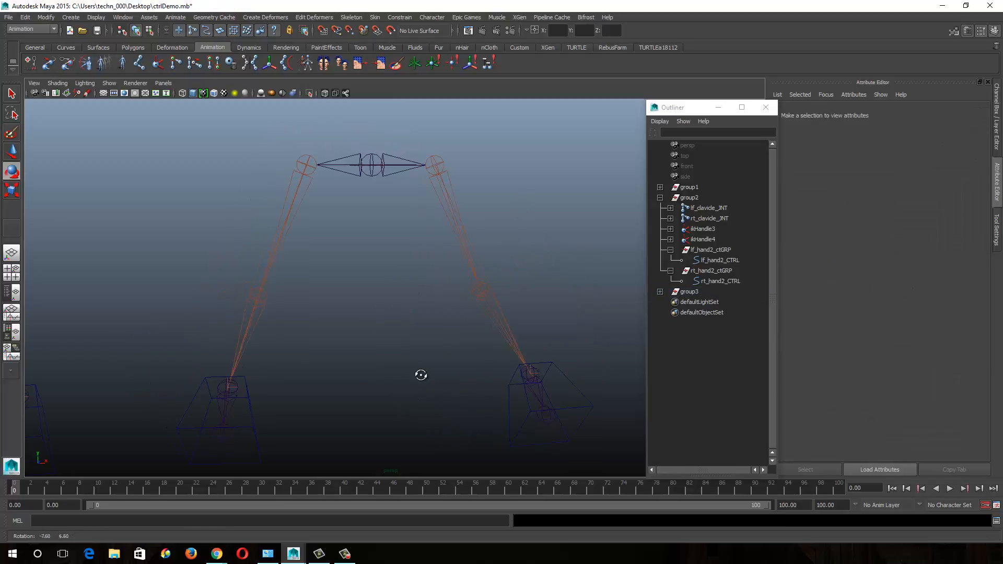
pyautogui.click(584, 418)
pyautogui.keyDown('alt'); pyautogui.moveTo(513, 421); pyautogui.dragTo(497, 395); pyautogui.keyUp('alt')
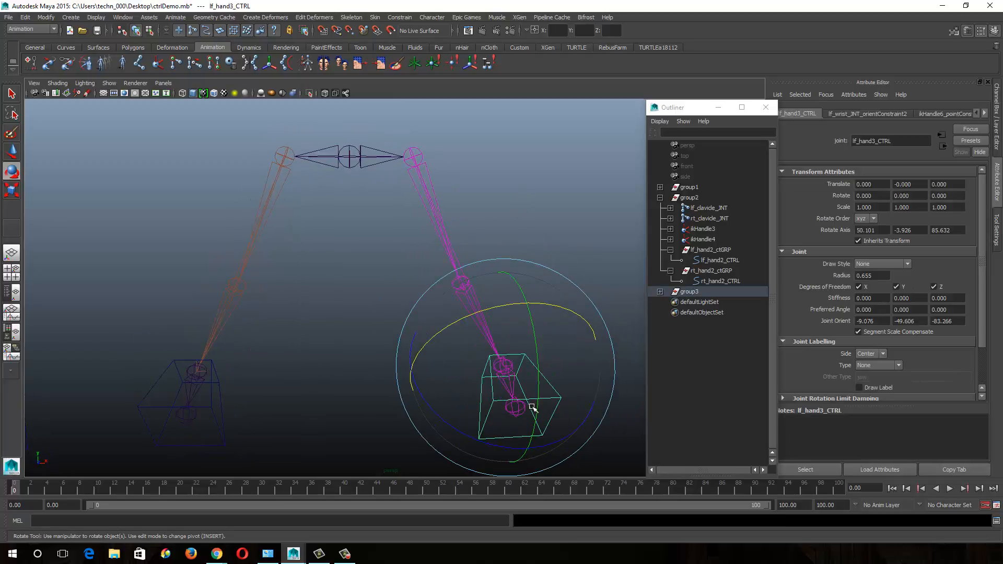
pyautogui.click(659, 197)
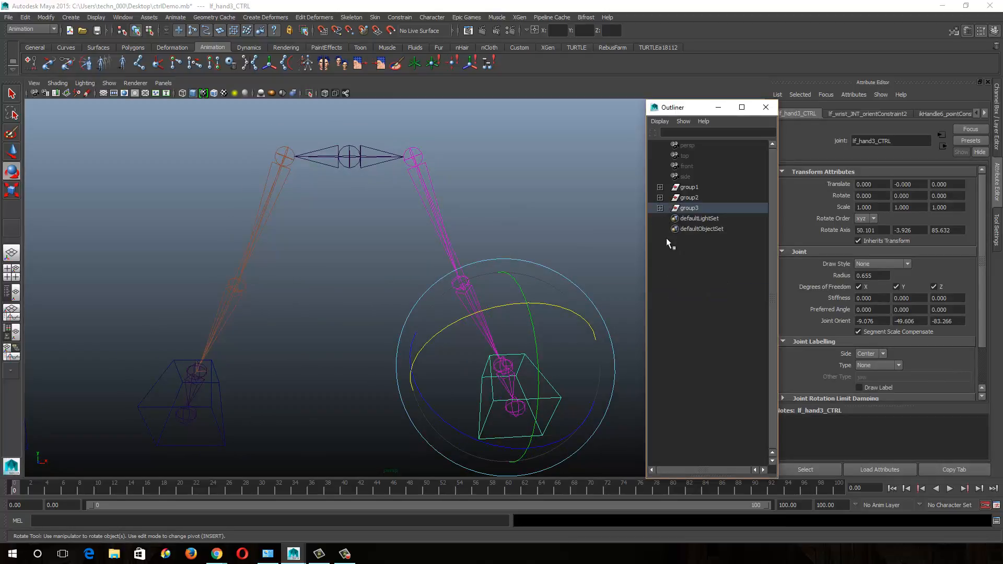
pyautogui.click(660, 208)
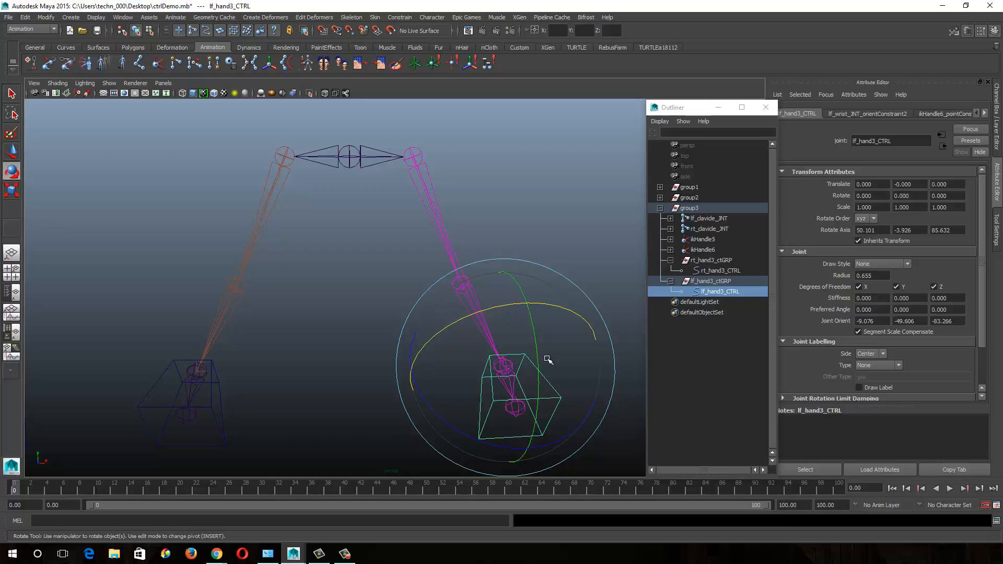
# Try moving lf_hand3_CTRL and rt_hand3_CTRL together by about 3.7, 5.0 and -0.5 with the Channel Box displayed, and undo the move.
pyautogui.press('w')
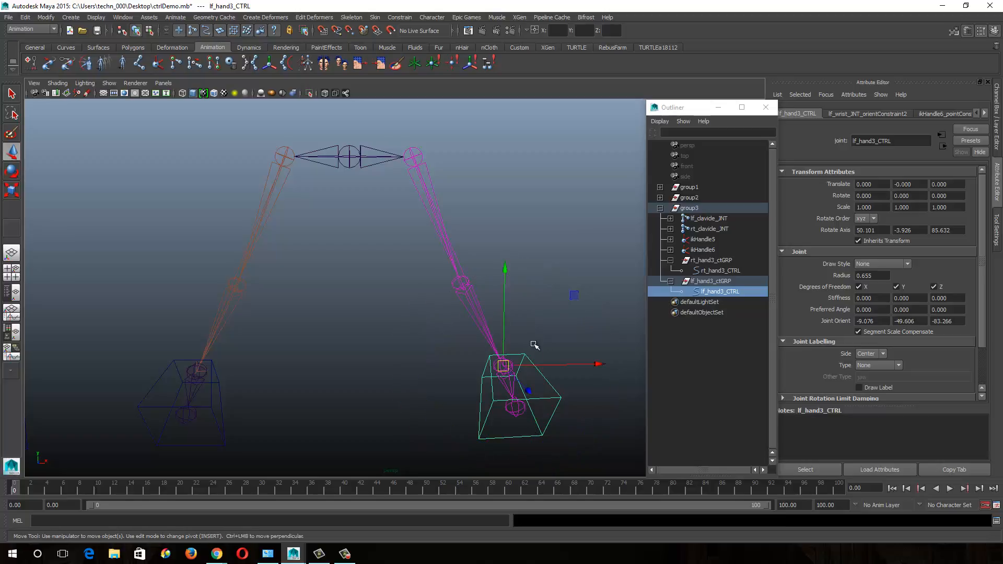
pyautogui.keyDown('shift'); pyautogui.click(209, 408); pyautogui.keyUp('shift')
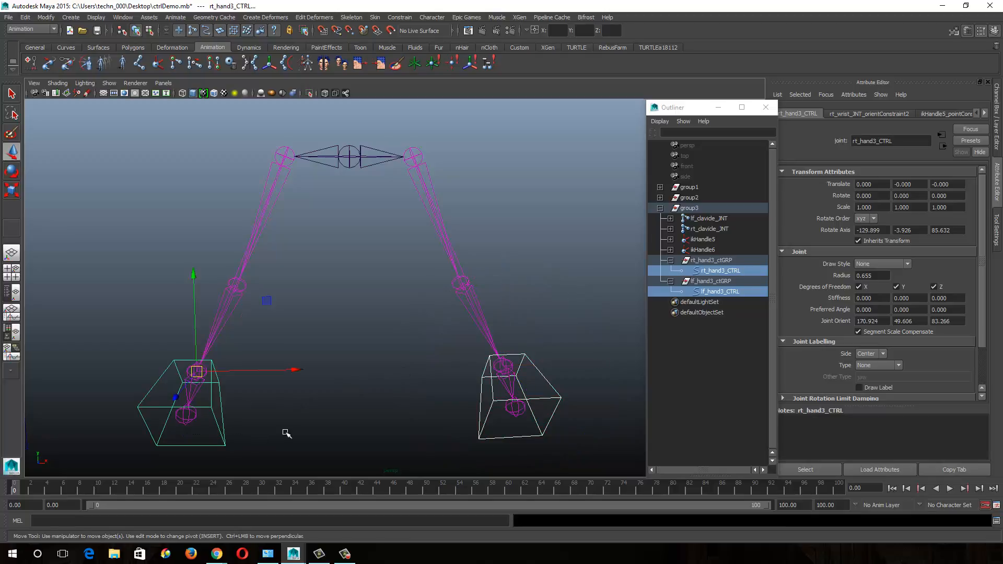
pyautogui.scroll(-4, 374, 385)
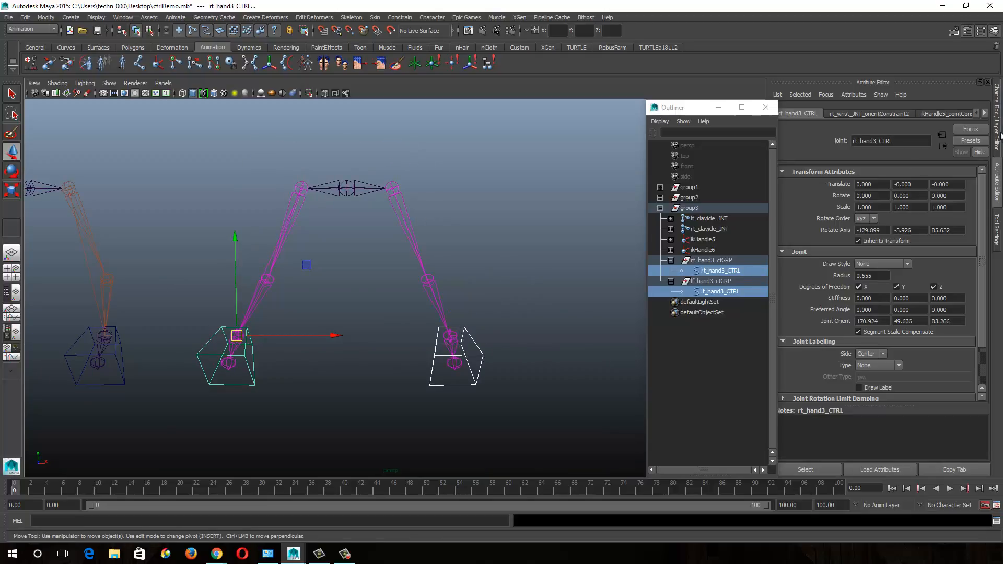
pyautogui.hotkey('ctrl', 'a')
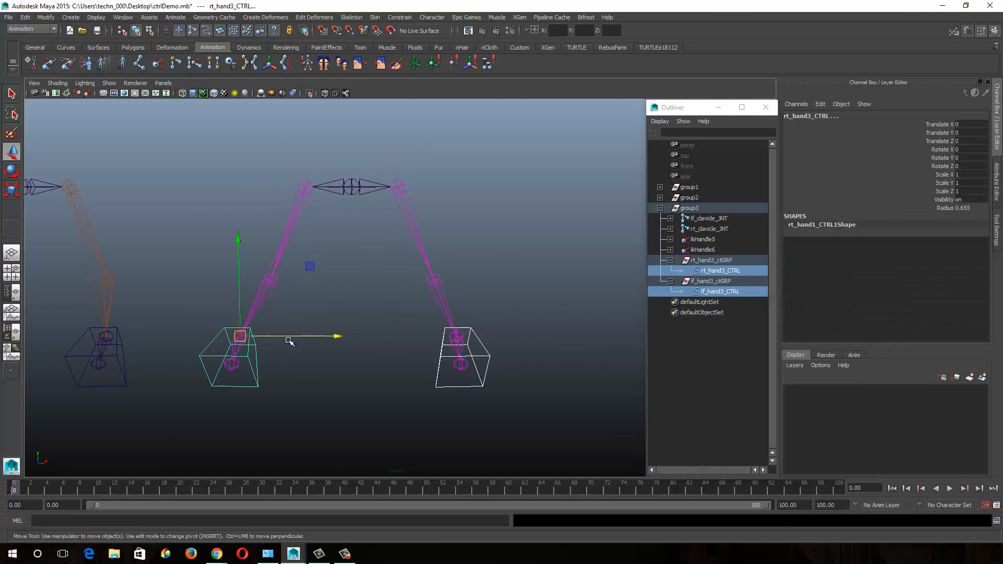
pyautogui.moveTo(237, 338); pyautogui.dragTo(264, 302)
pyautogui.hotkey('ctrl', 'z')
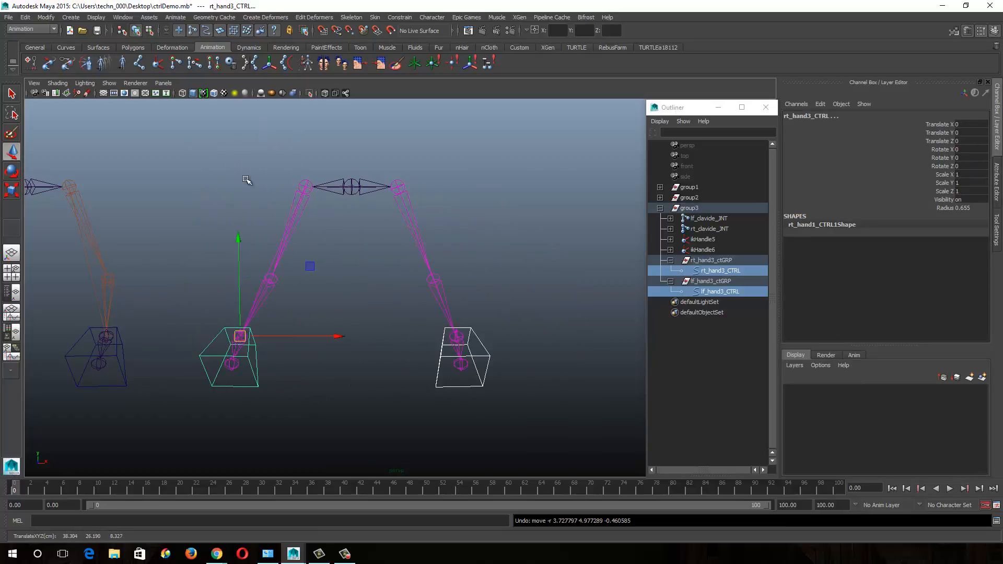
# Reselect rt_hand3_CTRL and lf_hand3_CTRL, and rotate them together by about -2.8, -17.3 and 4.5 degrees in X, Y and Z.
pyautogui.keyDown('alt'); pyautogui.moveTo(282, 370); pyautogui.dragTo(365, 395, button='right'); pyautogui.keyUp('alt')
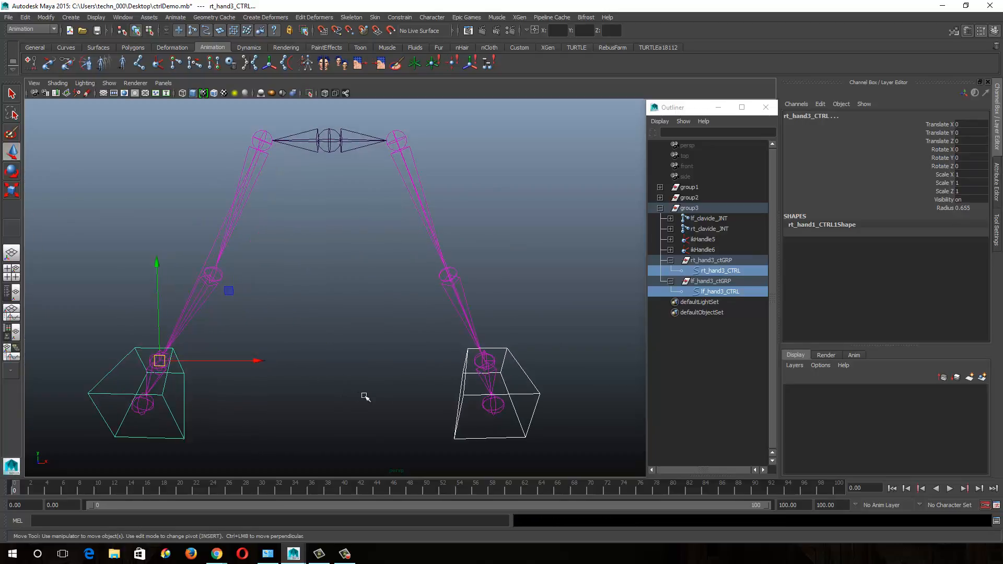
pyautogui.click(361, 413)
pyautogui.moveTo(181, 414); pyautogui.dragTo(204, 431)
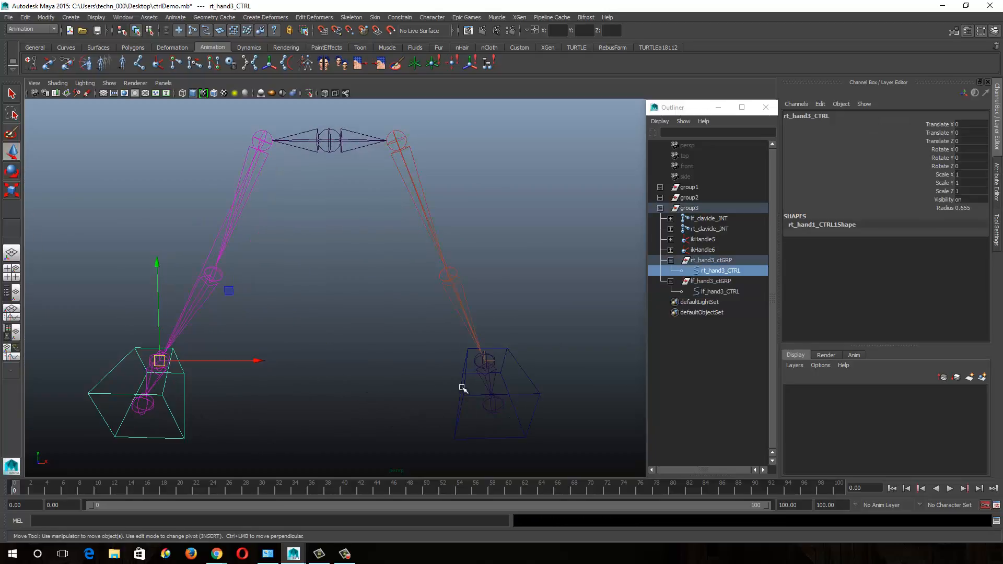
pyautogui.keyDown('shift'); pyautogui.moveTo(462, 386); pyautogui.dragTo(471, 414); pyautogui.keyUp('shift')
pyautogui.press('e')
pyautogui.moveTo(446, 376); pyautogui.dragTo(489, 393)
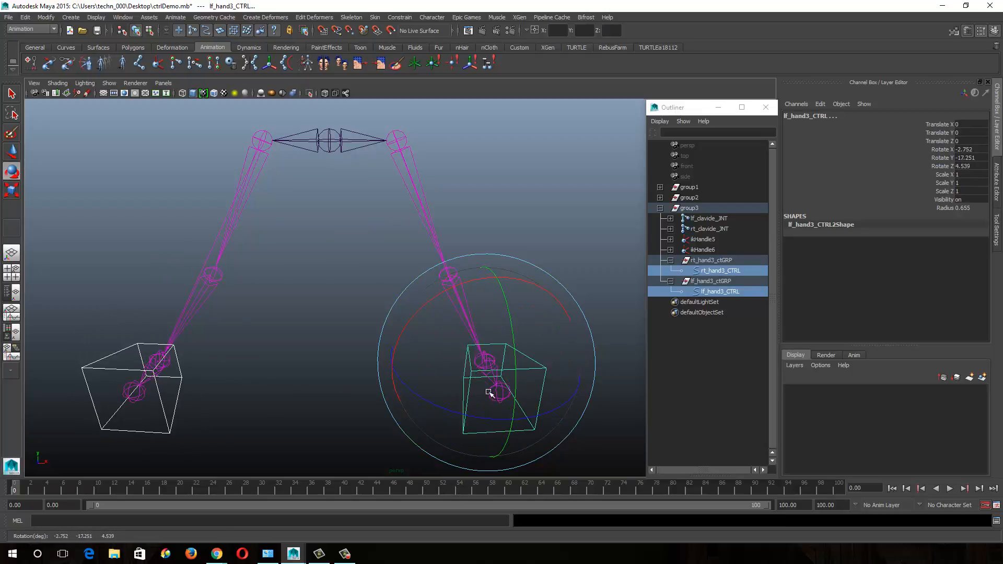
# Undo the last rotation of both hand3 controls, try rotating them together by -30 degrees in Z, and undo that rotation.
pyautogui.hotkey('ctrl', 'z')
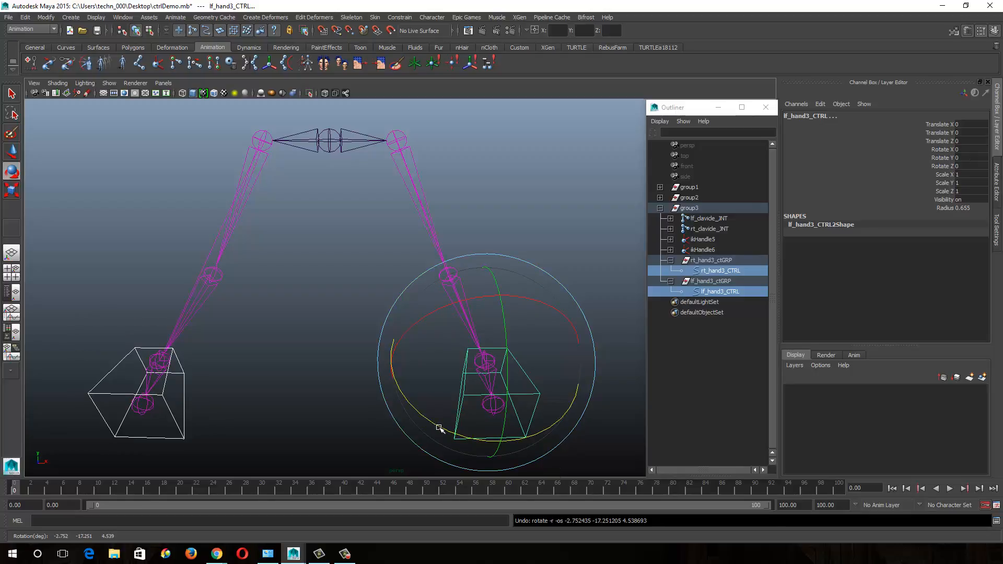
pyautogui.moveTo(444, 425); pyautogui.dragTo(419, 422)
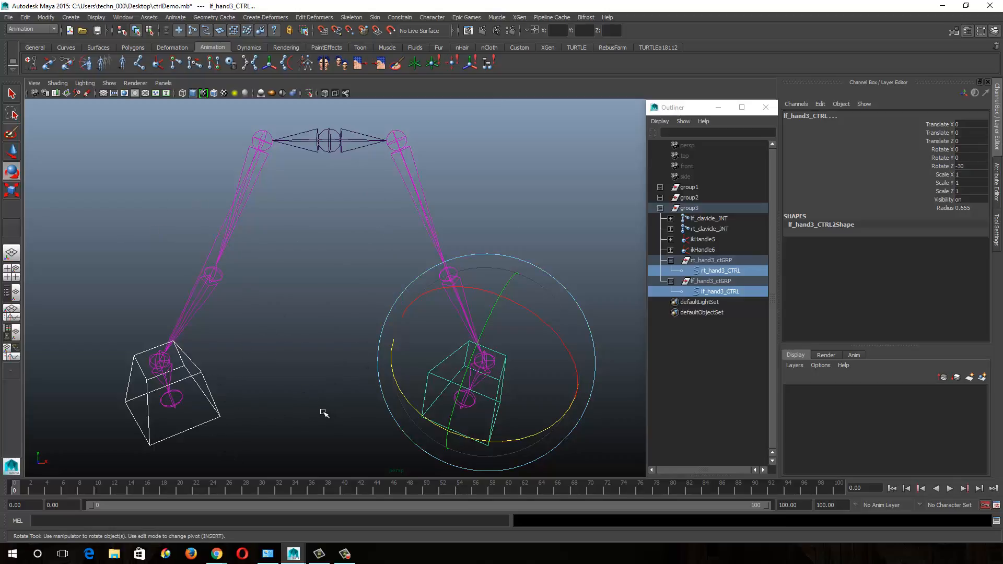
pyautogui.hotkey('ctrl', 'z')
pyautogui.click(306, 353)
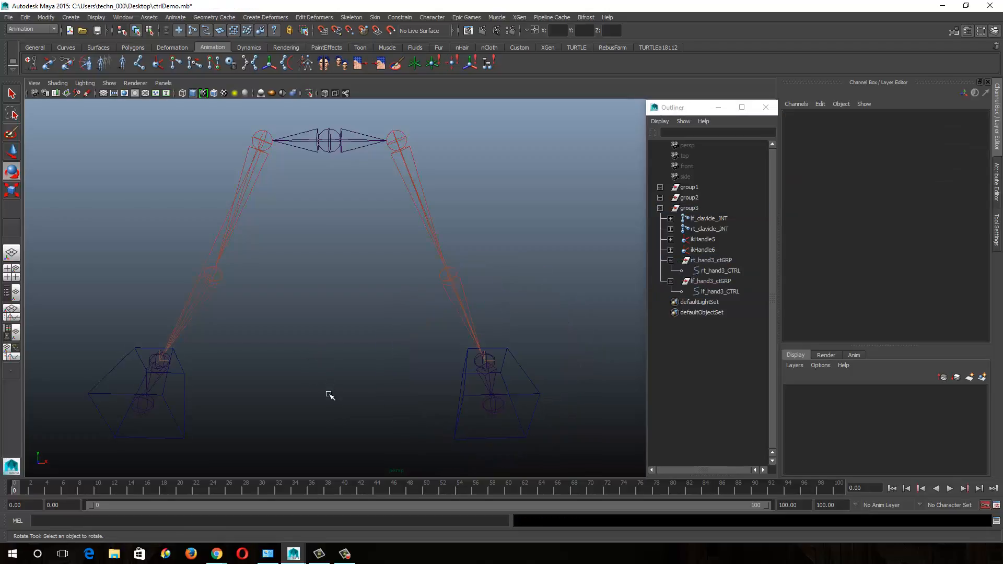
# Select the left wrist joint, lf_wrist_JNT, on the first arm rig.
pyautogui.keyDown('alt'); pyautogui.moveTo(455, 375); pyautogui.dragTo(416, 381, button='right'); pyautogui.keyUp('alt')
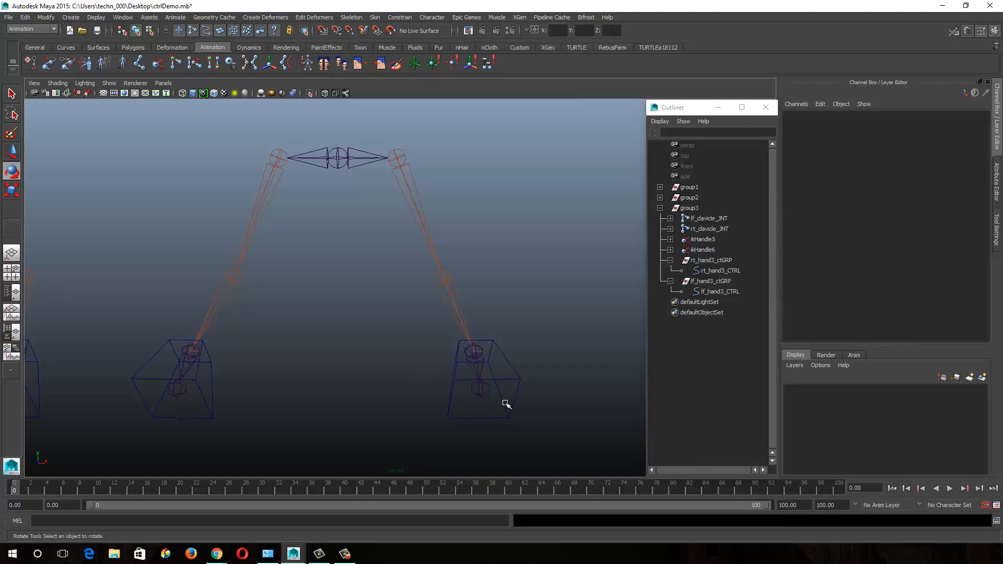
pyautogui.keyDown('alt'); pyautogui.moveTo(117, 353); pyautogui.dragTo(493, 378, button='right'); pyautogui.keyUp('alt')
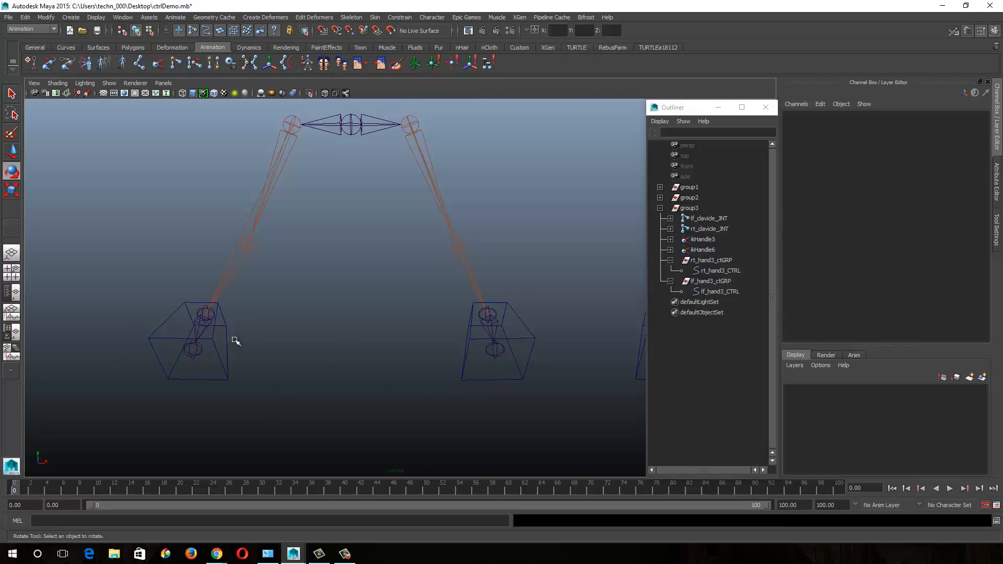
pyautogui.keyDown('alt'); pyautogui.moveTo(418, 325); pyautogui.dragTo(371, 364, button='right'); pyautogui.keyUp('alt')
pyautogui.keyDown('alt'); pyautogui.moveTo(370, 364); pyautogui.dragTo(328, 348, button='middle'); pyautogui.keyUp('alt')
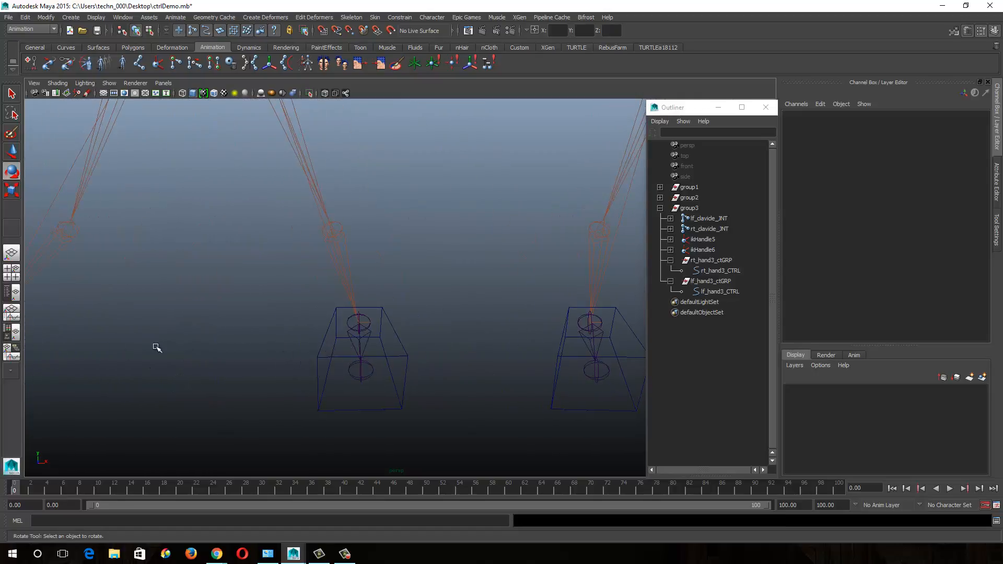
pyautogui.keyDown('alt'); pyautogui.moveTo(347, 354); pyautogui.dragTo(381, 376, button='right'); pyautogui.keyUp('alt')
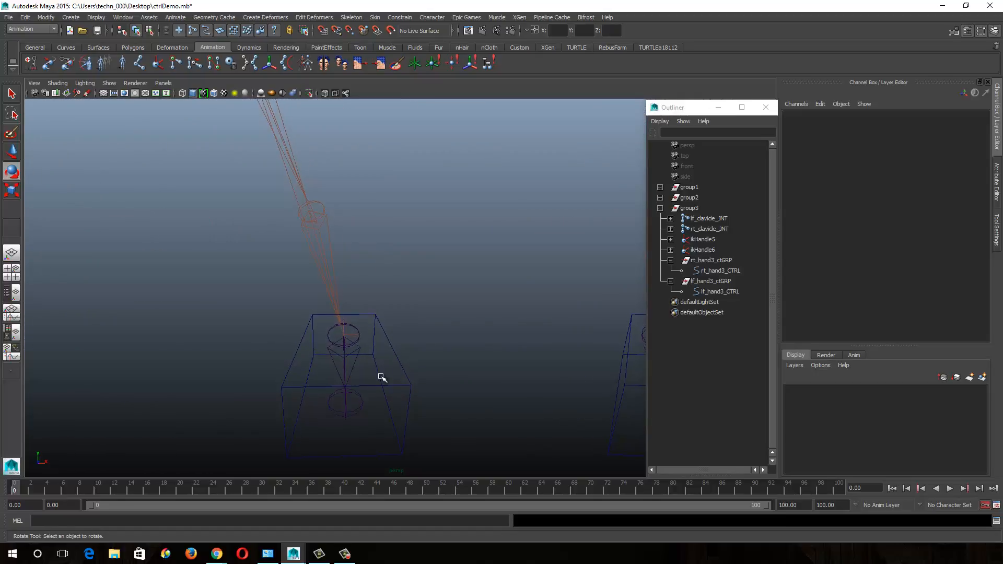
pyautogui.click(343, 353)
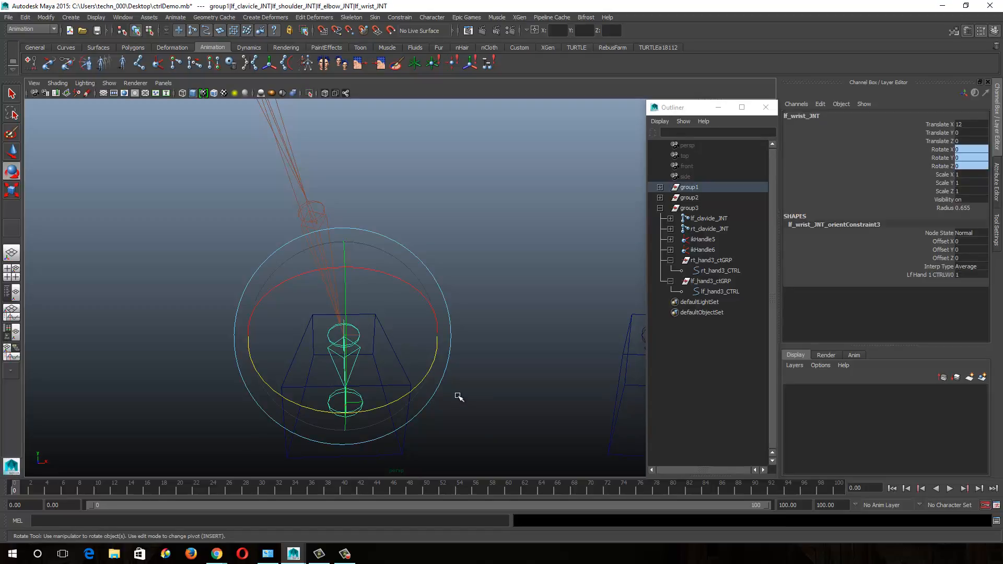
# Collapse group3 and expand group1 in the Outliner down through the left clavicle, shoulder and elbow joints to lf_wrist_JNT.
pyautogui.click(660, 208)
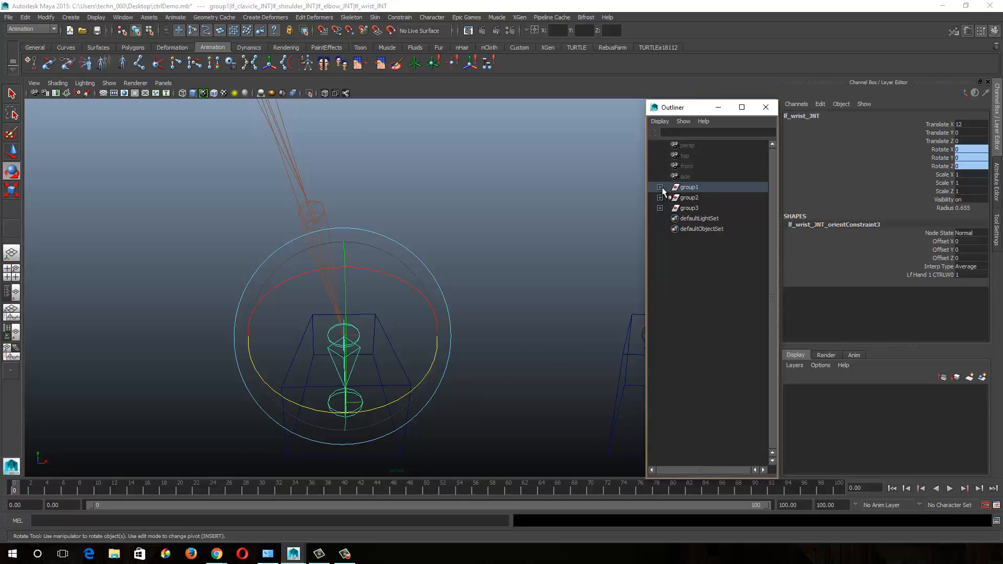
pyautogui.click(660, 187)
pyautogui.click(670, 198)
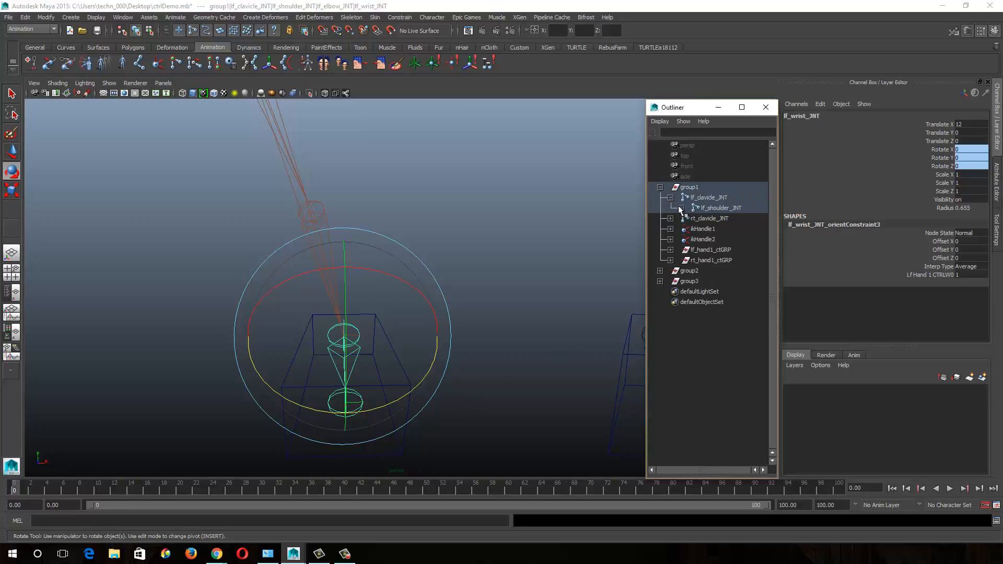
pyautogui.click(681, 208)
pyautogui.click(691, 218)
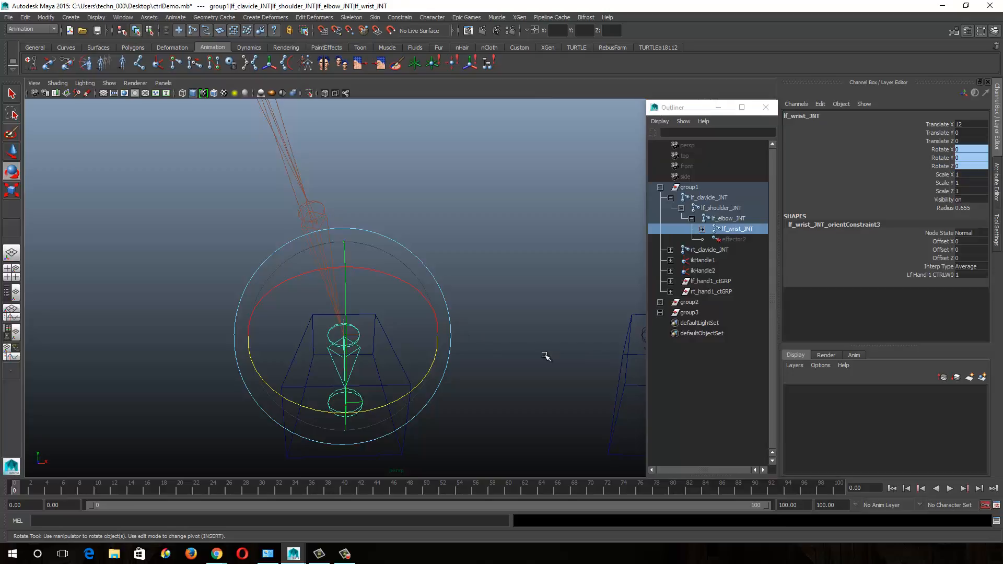
# Duplicate lf_wrist_JNT, parent the copy under the original wrist joint, and widen the Outliner to show the full names.
pyautogui.hotkey('ctrl', 'd')
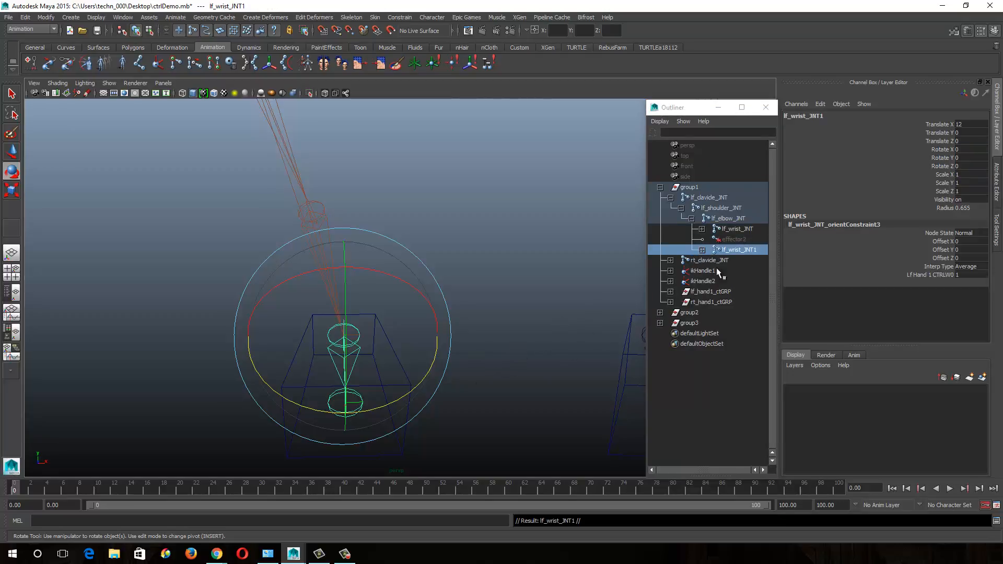
pyautogui.click(739, 251)
pyautogui.moveTo(739, 251); pyautogui.dragTo(739, 233, button='middle')
pyautogui.click(702, 229)
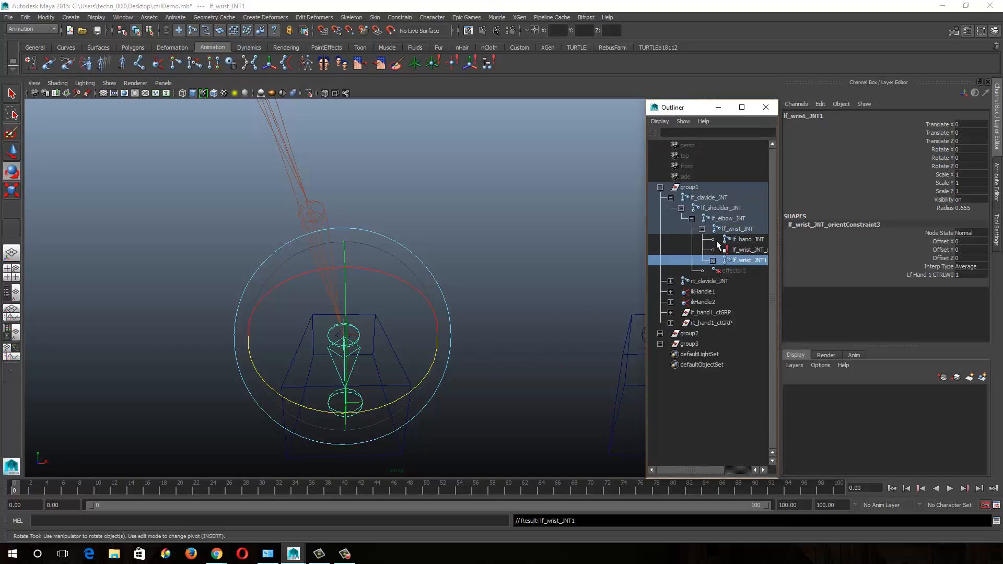
pyautogui.moveTo(780, 262); pyautogui.dragTo(810, 262)
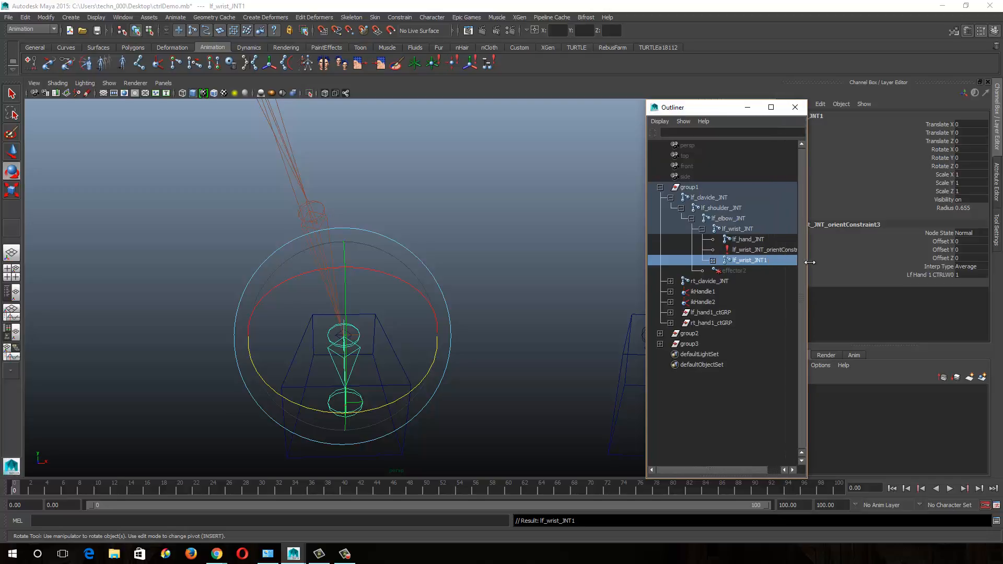
# Create a locator and move it beside the first rig's left hand, to about -49.8, 18.7, -1.5.
pyautogui.keyDown('alt'); pyautogui.moveTo(489, 322); pyautogui.dragTo(338, 292, button='right'); pyautogui.keyUp('alt')
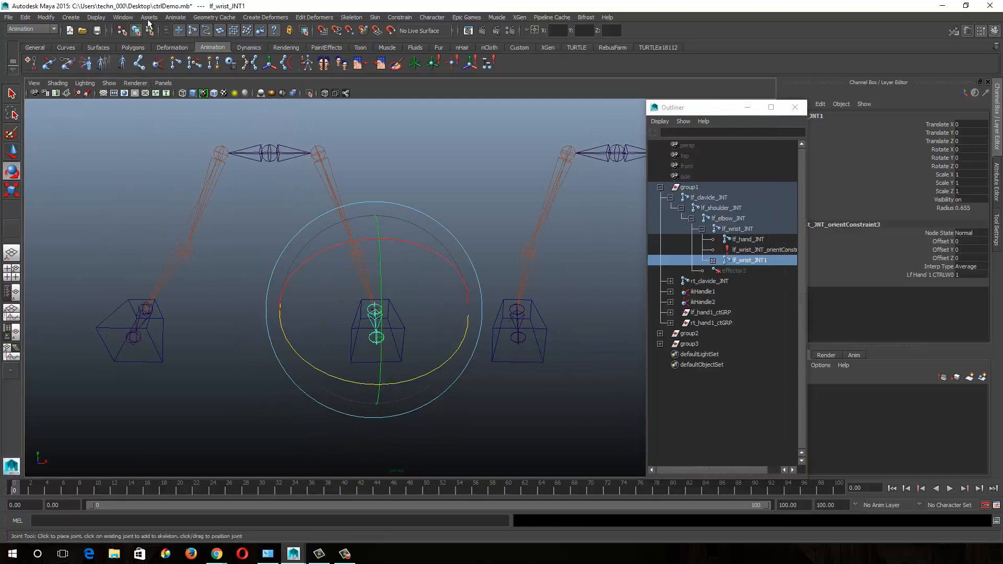
pyautogui.click(102, 18)
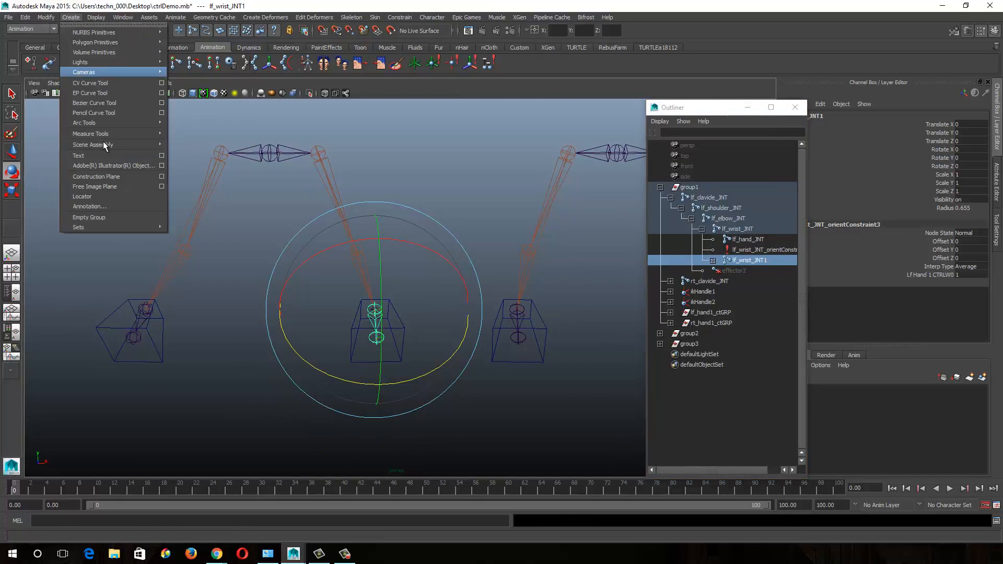
pyautogui.click(96, 197)
pyautogui.press('w')
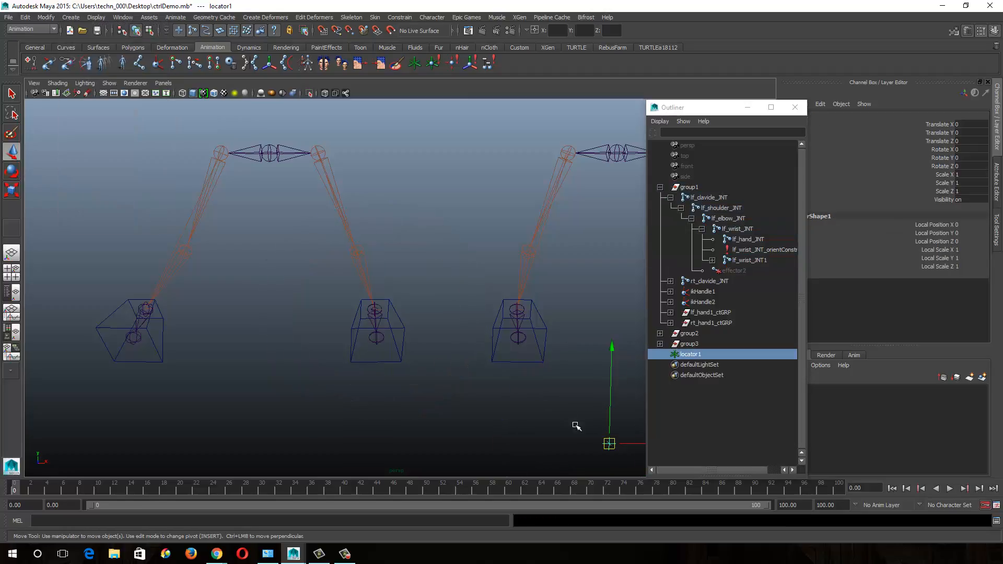
pyautogui.moveTo(607, 443); pyautogui.dragTo(277, 323)
pyautogui.keyDown('alt'); pyautogui.moveTo(278, 324); pyautogui.dragTo(468, 347, button='right'); pyautogui.keyUp('alt')
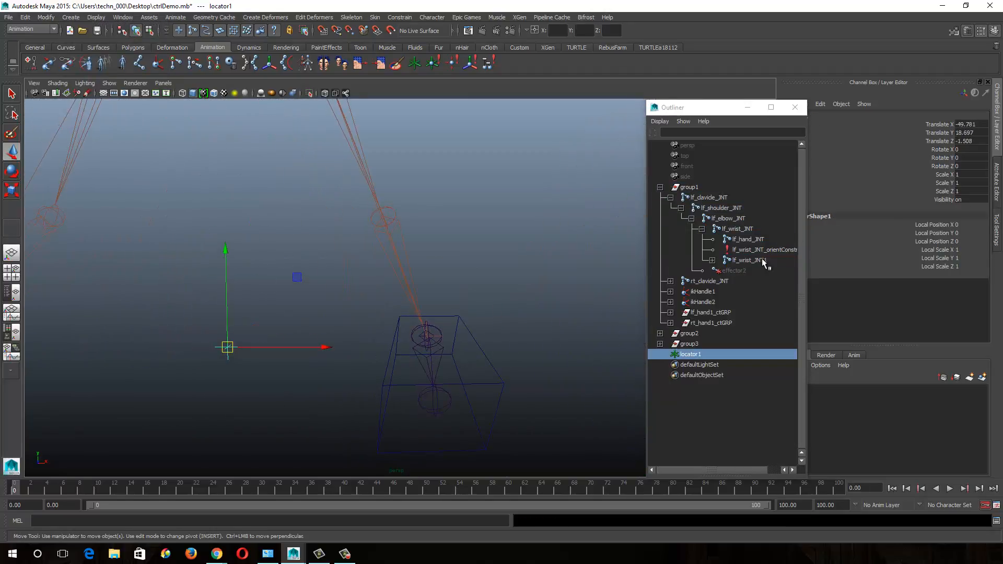
# Select lf_wrist_JNT1 and examine its transform and Joint Orient values in the Attribute Editor.
pyautogui.click(752, 260)
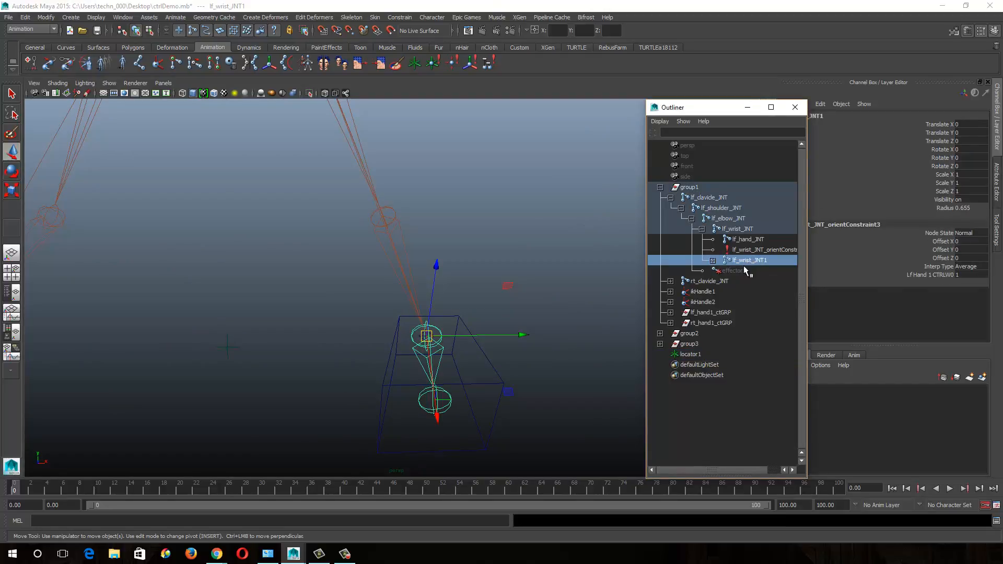
pyautogui.click(997, 177)
pyautogui.moveTo(700, 108); pyautogui.dragTo(664, 108)
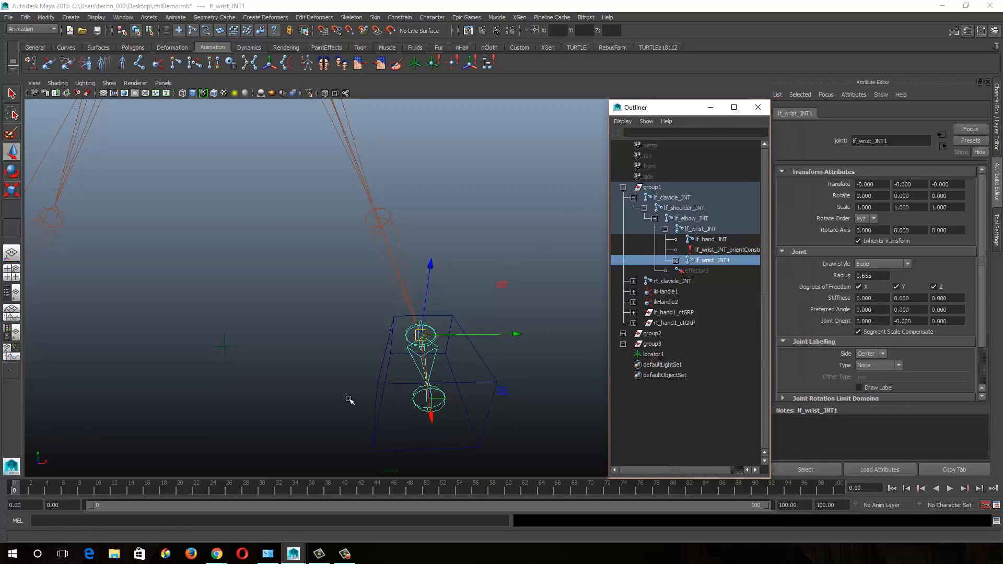
# Try unparenting lf_wrist_JNT1 to the world, and compare its axes with those of lf_hand1_CTRL.
pyautogui.click(508, 335)
pyautogui.hotkey('shift', 'p')
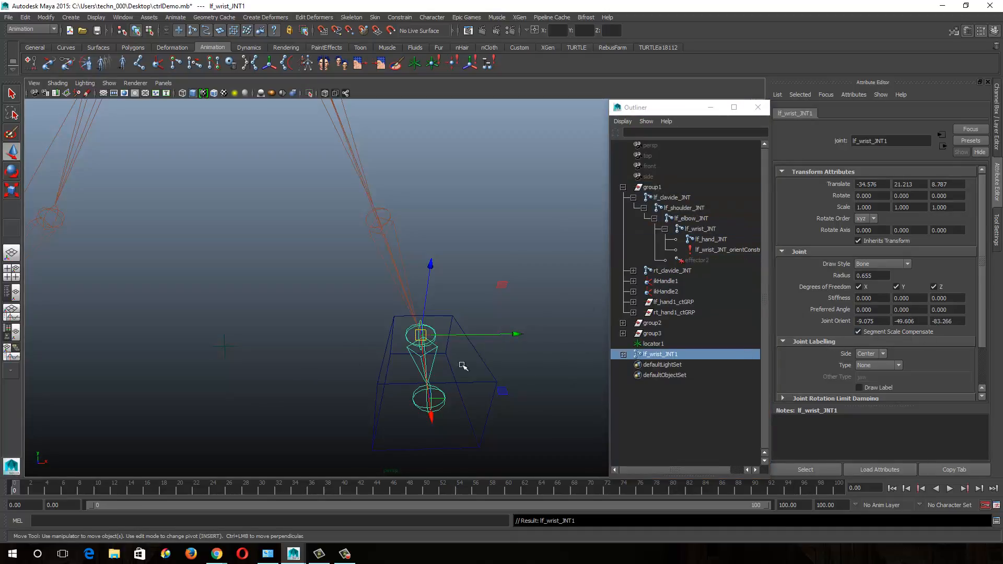
pyautogui.scroll(-5, 421, 386)
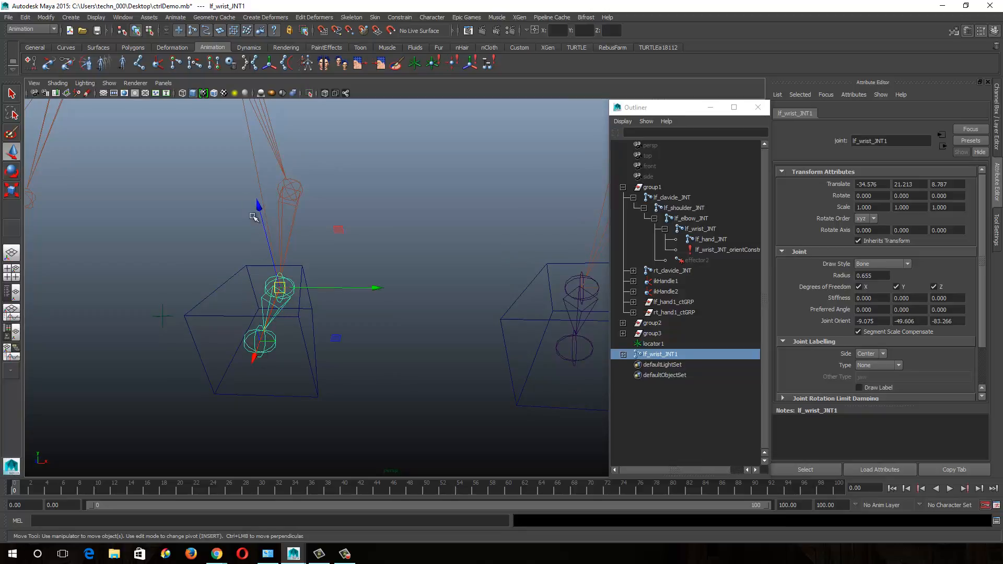
pyautogui.keyDown('alt'); pyautogui.moveTo(258, 213); pyautogui.dragTo(246, 352); pyautogui.keyUp('alt')
pyautogui.click(230, 372)
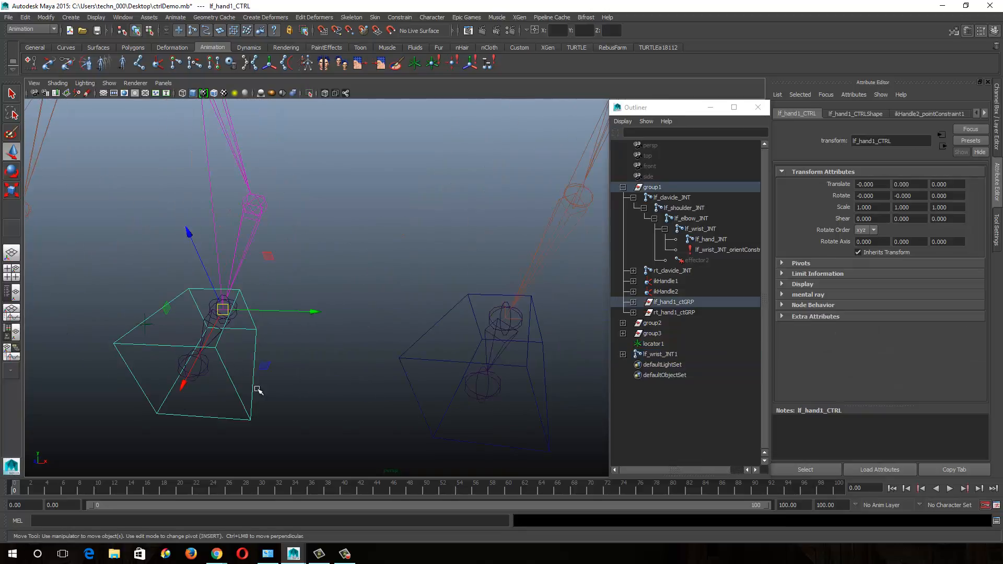
pyautogui.click(345, 383)
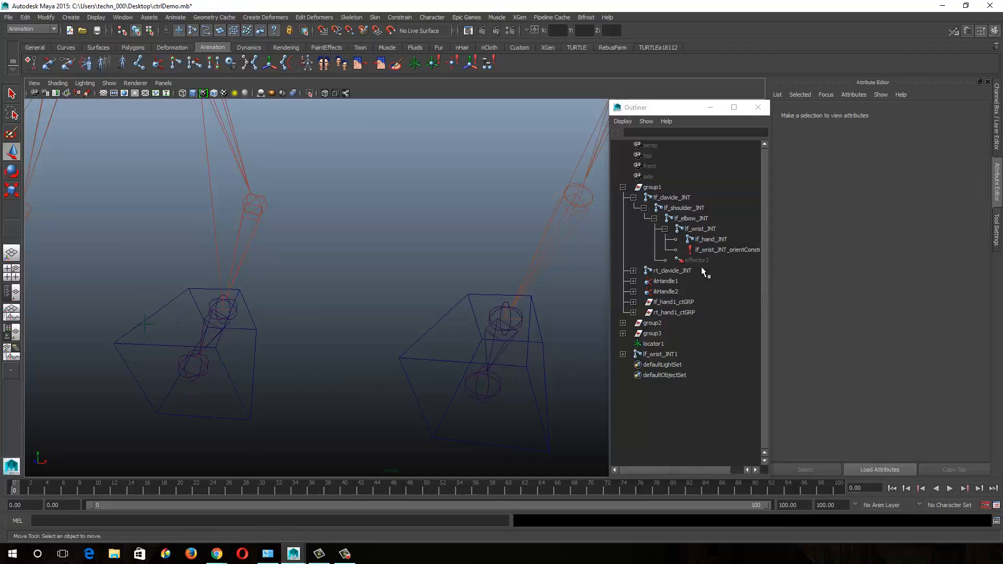
# Undo the unparenting of lf_wrist_JNT1 and keep the duplicate joint selected under lf_wrist_JNT.
pyautogui.hotkey('ctrl', 'z')
pyautogui.hotkey('ctrl', 'z')
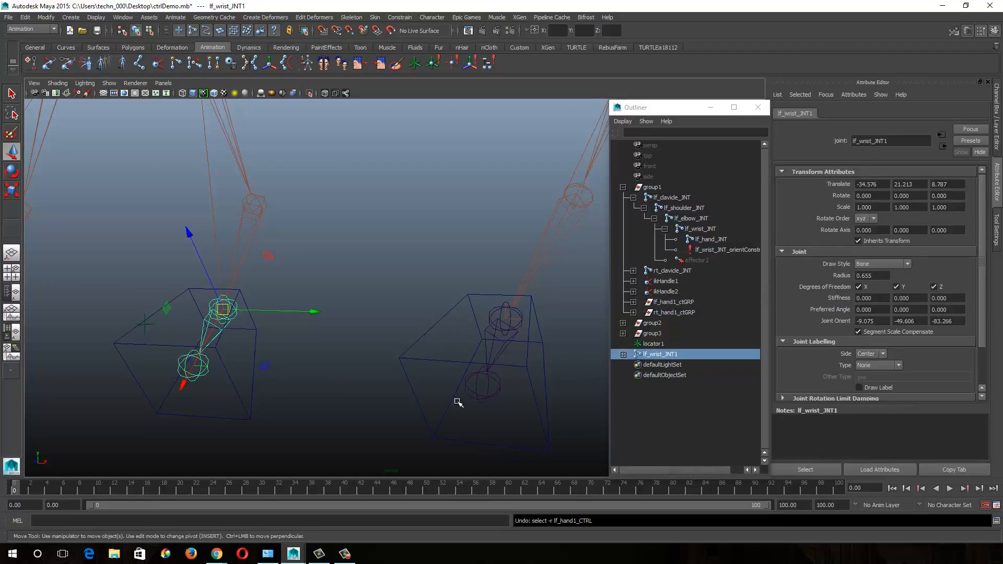
pyautogui.hotkey('ctrl', 'z')
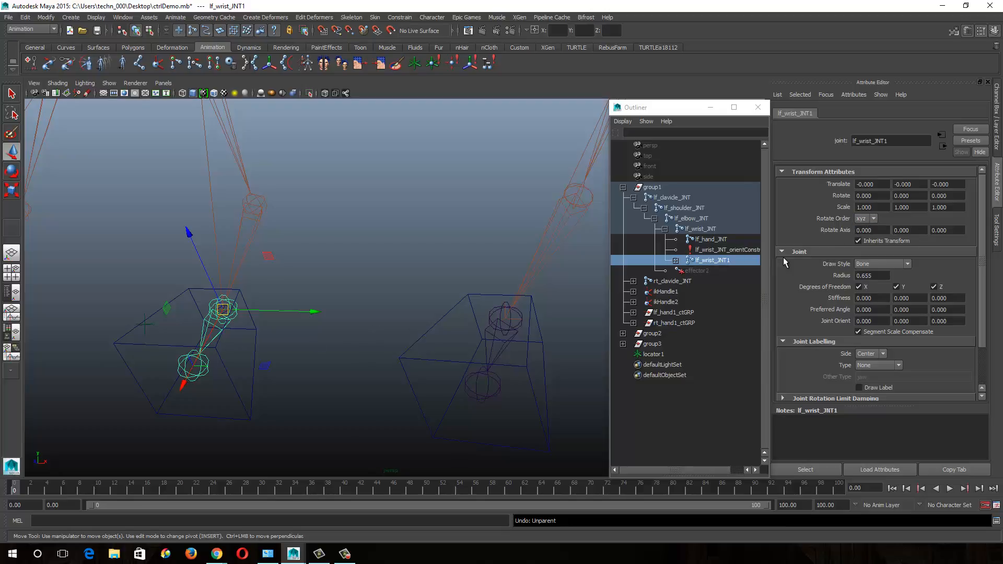
pyautogui.click(700, 229)
pyautogui.click(700, 263)
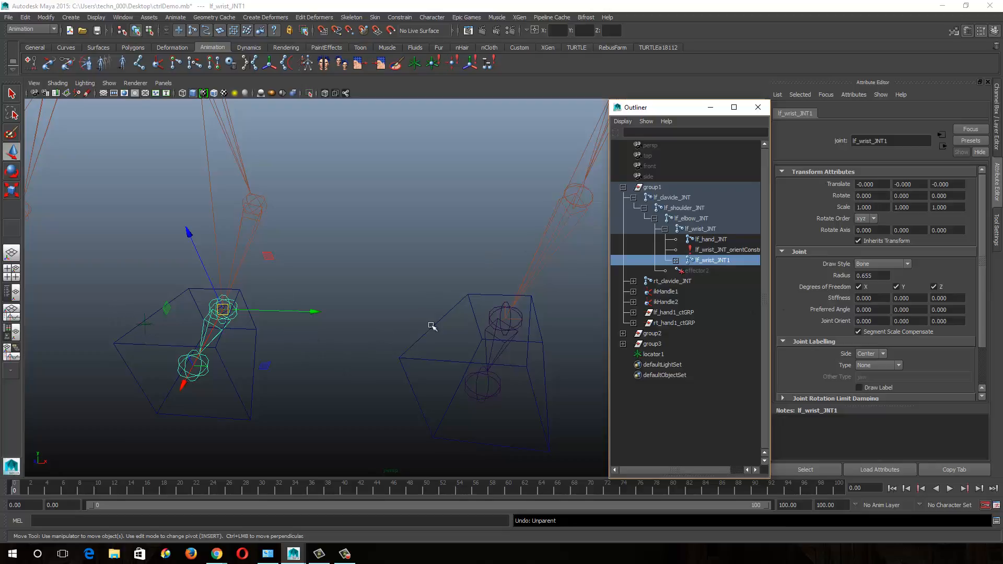
# Orient constrain lf_wrist_JNT1 to locator1 with Maintain offset off, zero offset and all axes constrained.
pyautogui.keyDown('alt'); pyautogui.moveTo(164, 331); pyautogui.dragTo(185, 331); pyautogui.keyUp('alt')
pyautogui.click(170, 333)
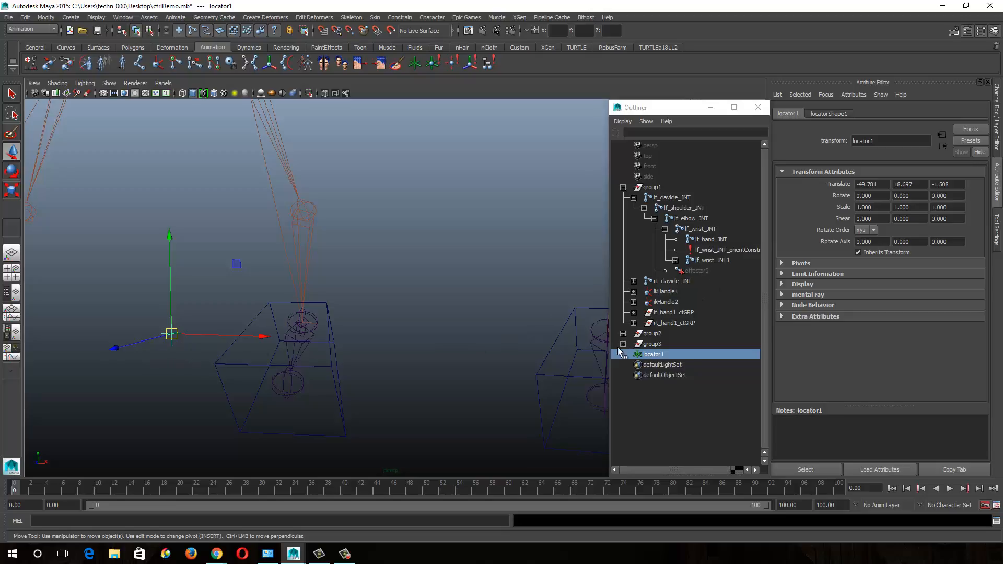
pyautogui.keyDown('ctrl'); pyautogui.click(711, 261); pyautogui.keyUp('ctrl')
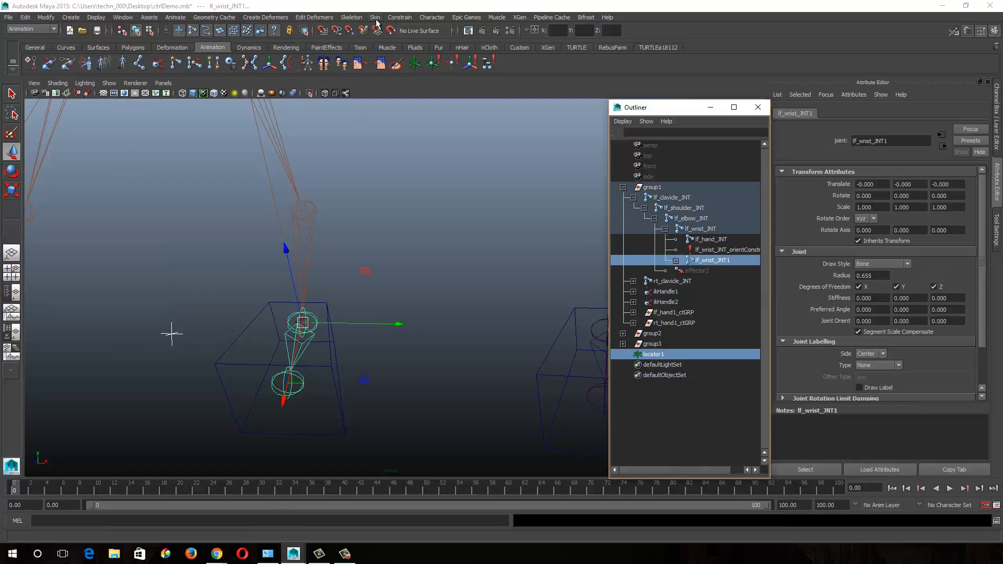
pyautogui.click(398, 17)
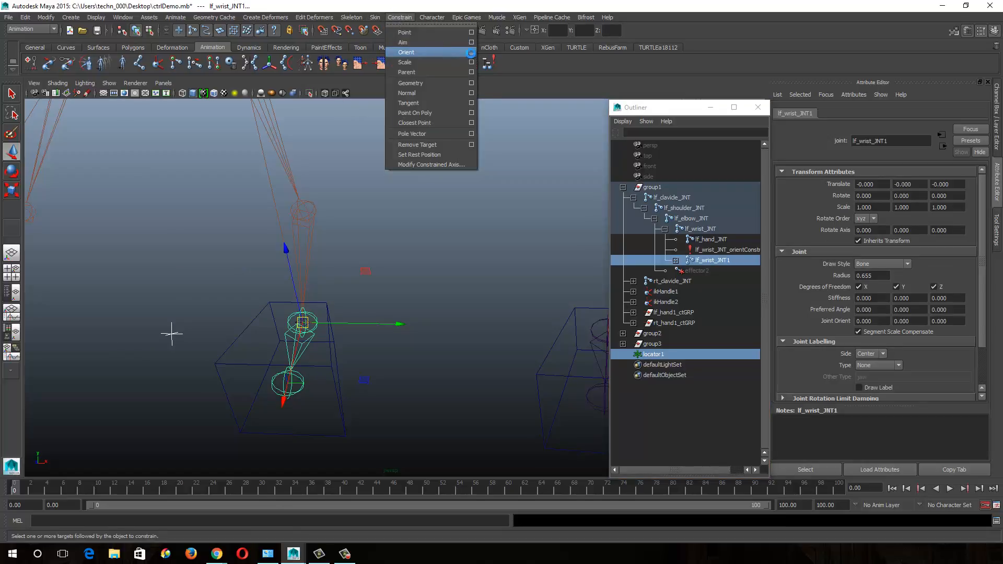
pyautogui.click(471, 53)
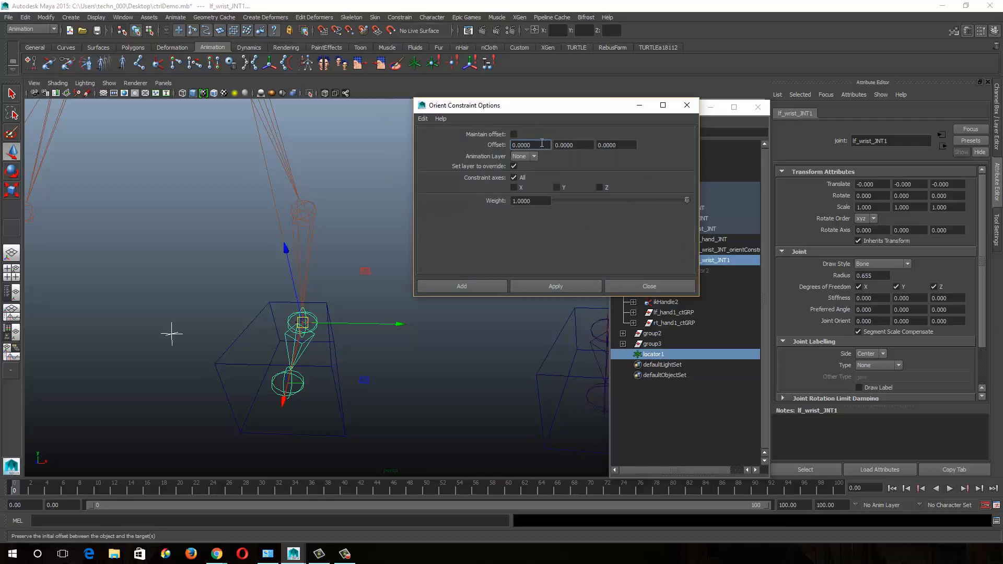
pyautogui.click(480, 288)
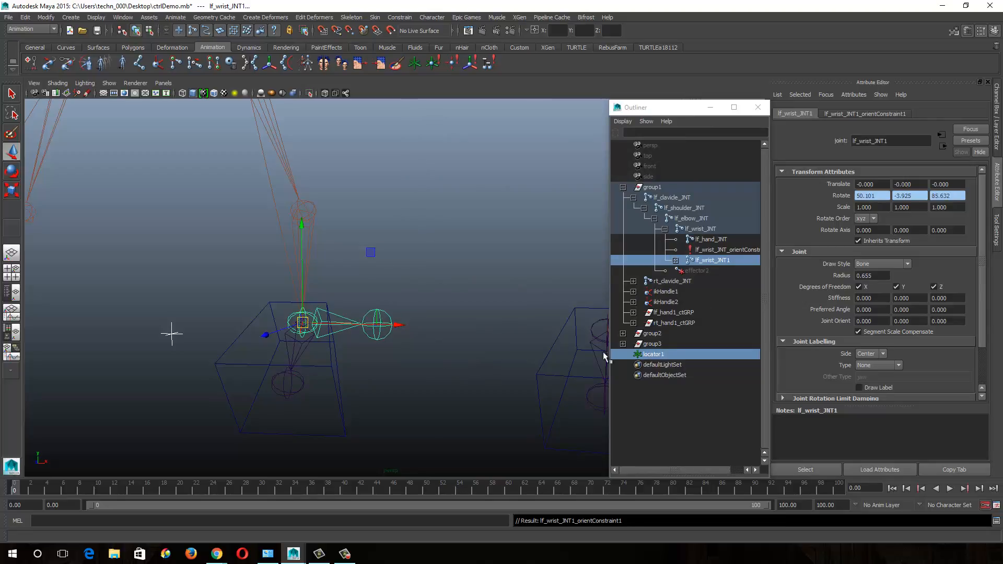
# Unparent lf_wrist_JNT1 to the world and delete the two orient constraints beneath it.
pyautogui.click(702, 258)
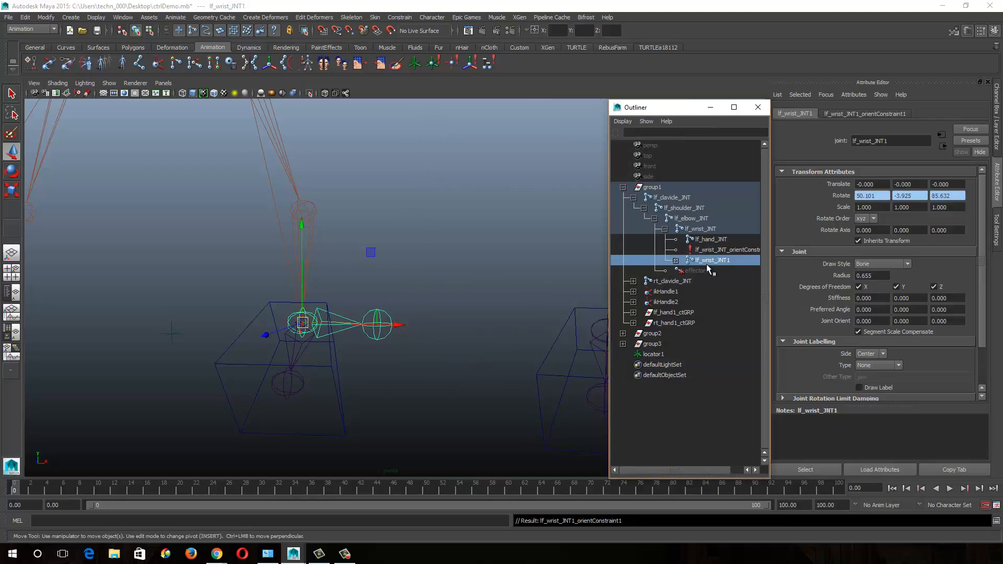
pyautogui.hotkey('shift', 'p')
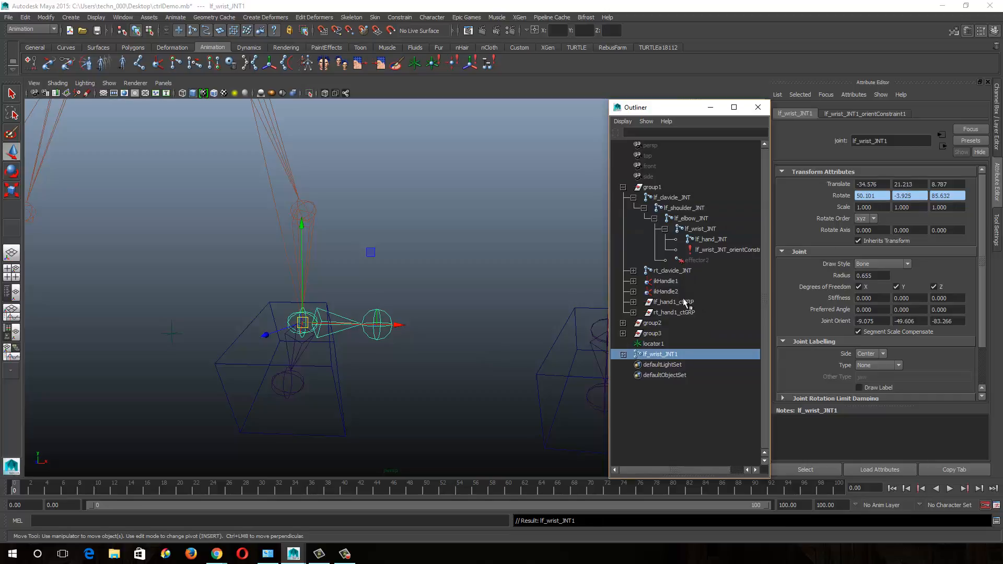
pyautogui.click(622, 355)
pyautogui.click(685, 376)
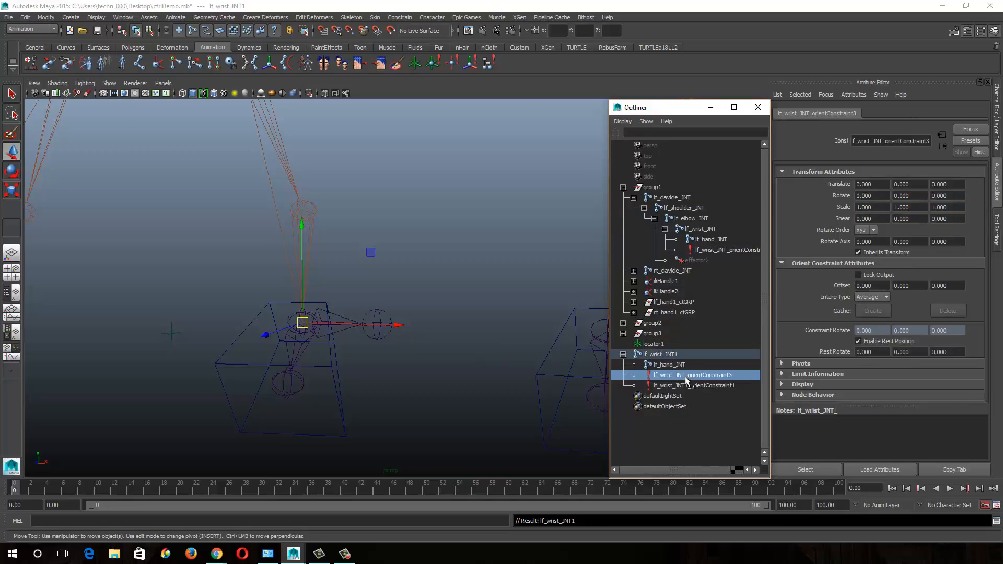
pyautogui.keyDown('ctrl'); pyautogui.click(713, 385); pyautogui.keyUp('ctrl')
pyautogui.press('Delete')
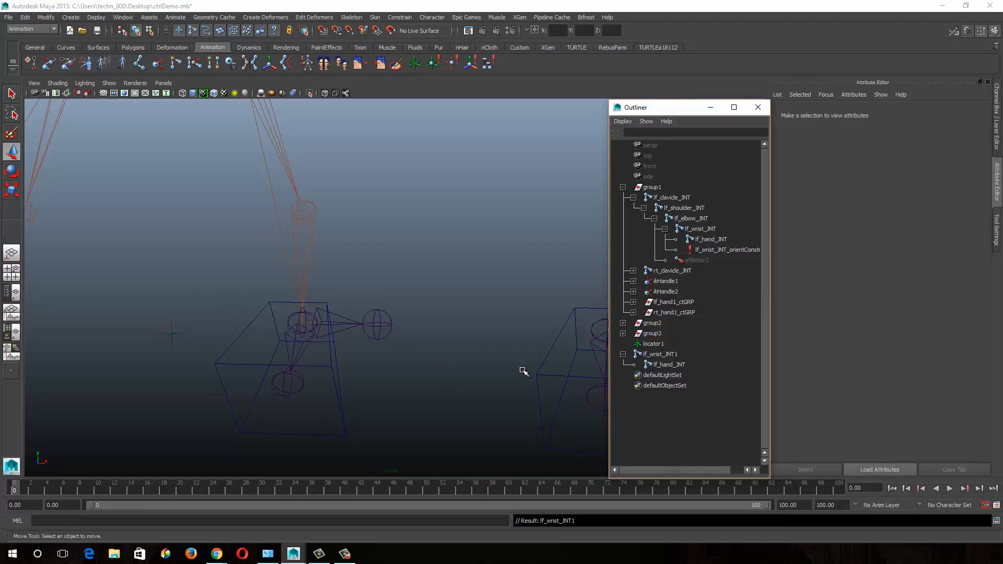
# Delete the duplicate lf_hand_JNT under lf_wrist_JNT1, leaving lf_wrist_JNT1 selected.
pyautogui.click(665, 365)
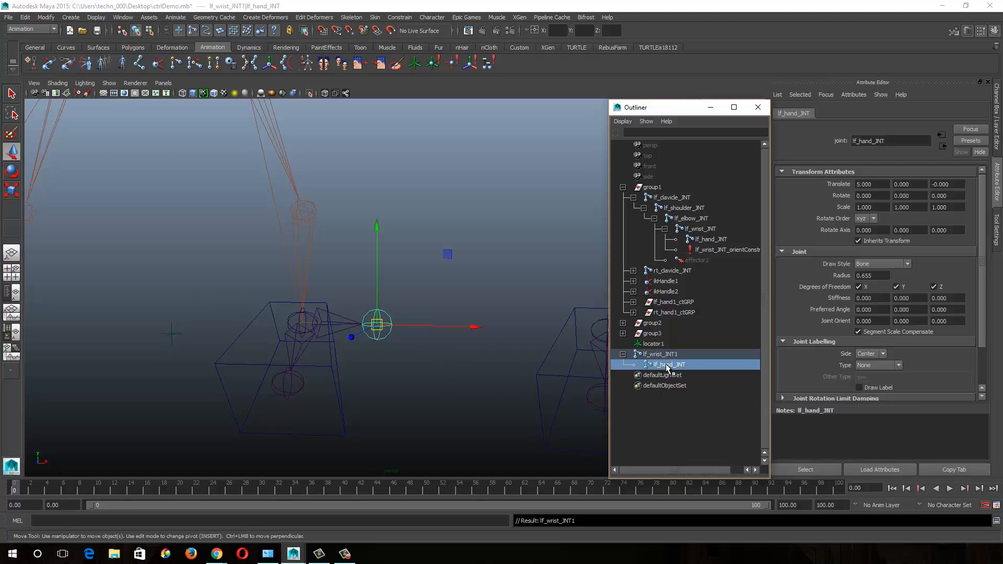
pyautogui.press('Delete')
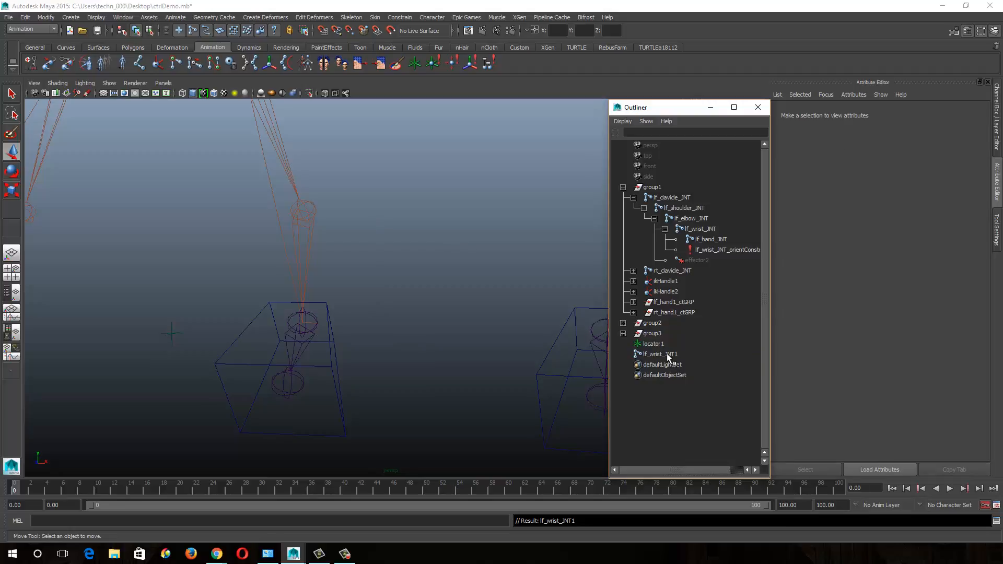
pyautogui.click(668, 356)
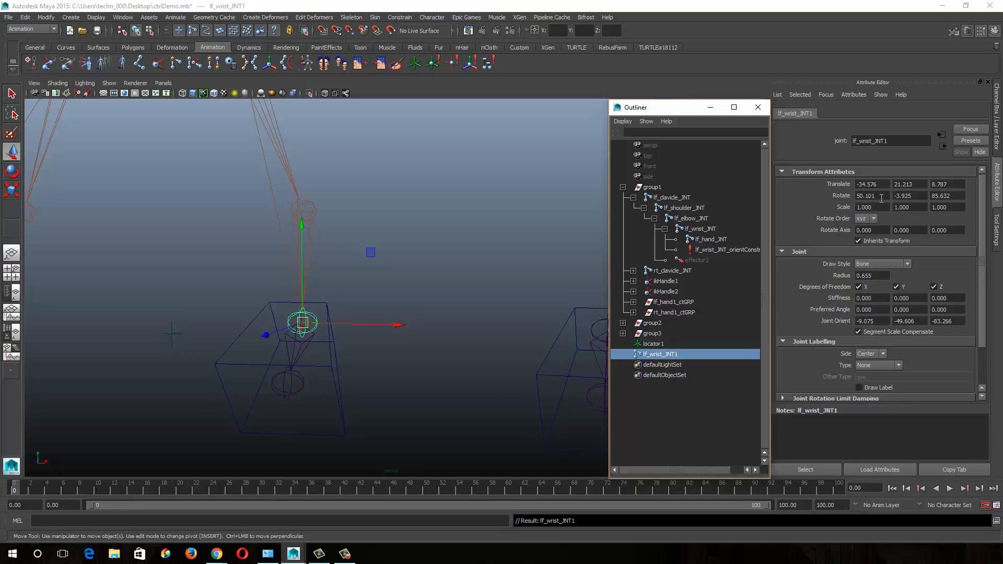
# Copy lf_wrist_JNT1's Rotate values into its Rotate Axis, setting it to 50.101, -3.925, 85.632.
pyautogui.press('e')
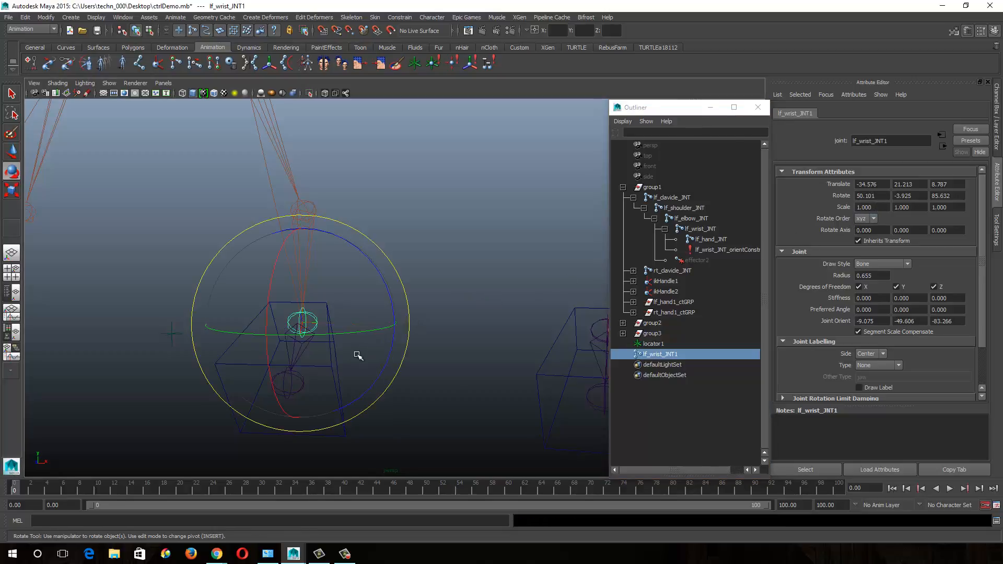
pyautogui.keyDown('alt'); pyautogui.moveTo(358, 354); pyautogui.dragTo(282, 332); pyautogui.keyUp('alt')
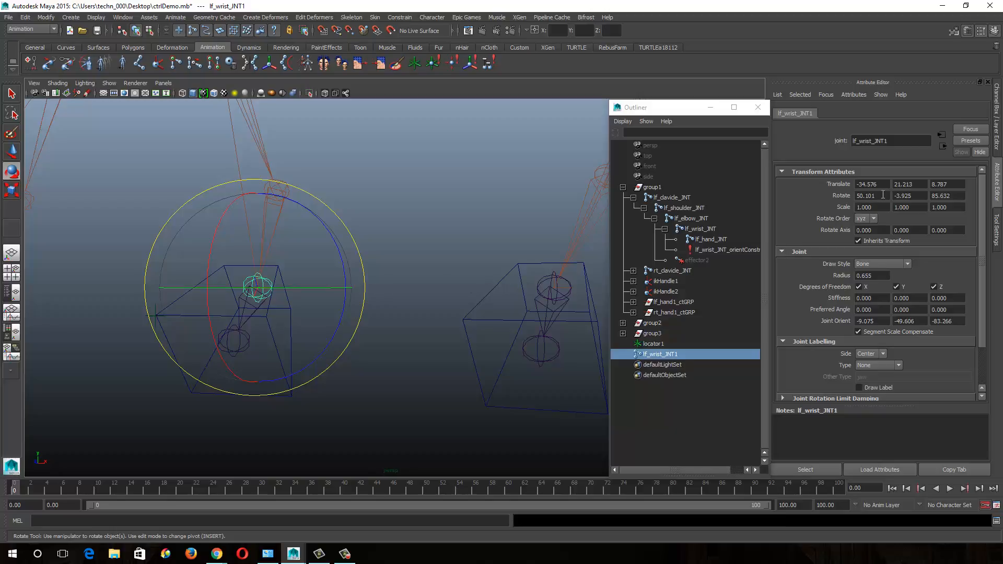
pyautogui.moveTo(880, 198); pyautogui.dragTo(849, 205)
pyautogui.hotkey('ctrl', 'c')
pyautogui.click(882, 230)
pyautogui.hotkey('ctrl', 'v')
pyautogui.press('Tab')
pyautogui.hotkey('ctrl', 'c')
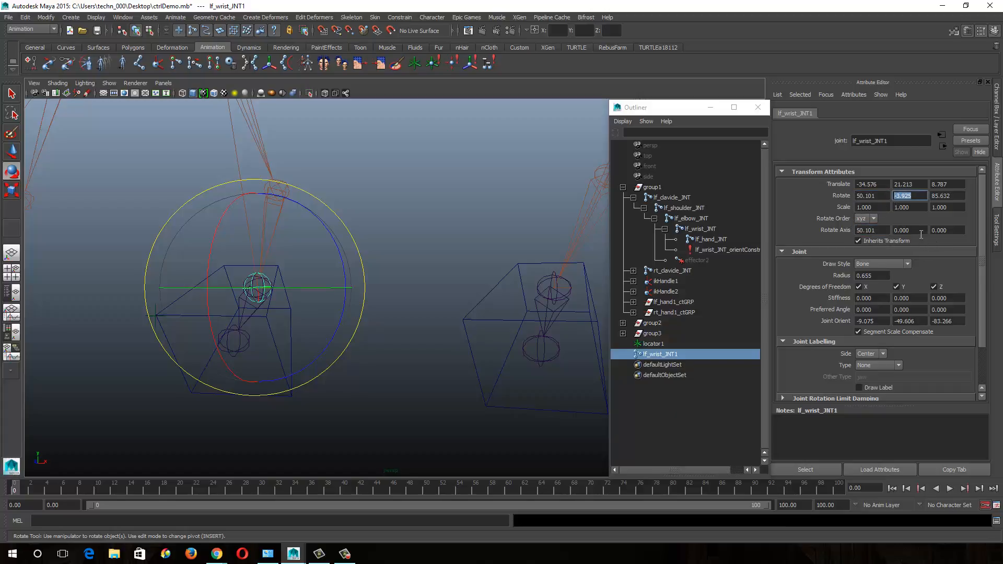
pyautogui.click(920, 231)
pyautogui.hotkey('ctrl', 'v')
pyautogui.click(955, 197)
pyautogui.hotkey('ctrl', 'c')
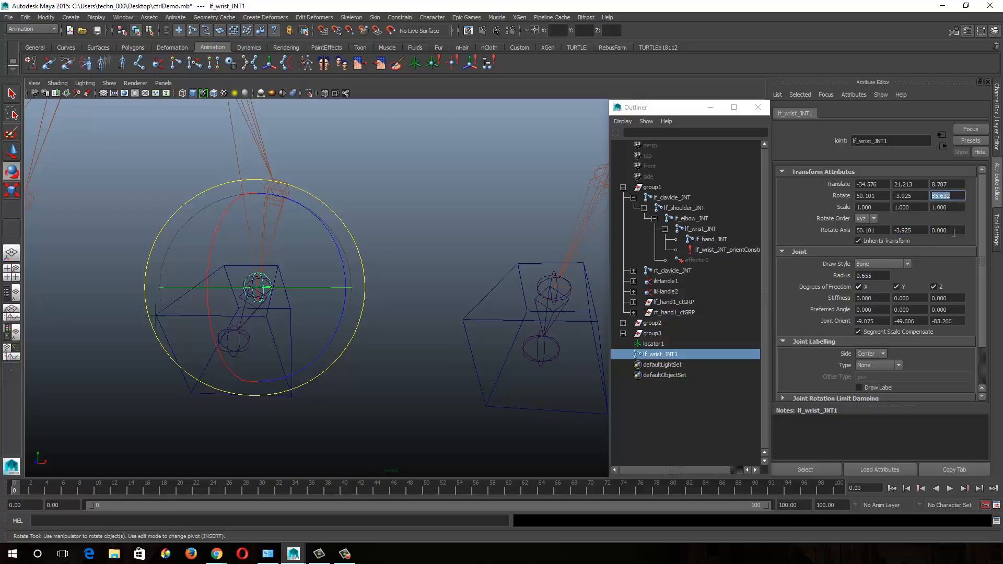
pyautogui.click(953, 231)
pyautogui.hotkey('ctrl', 'v')
# Set lf_wrist_JNT1's Rotate values to 0 on all three axes.
pyautogui.click(959, 197)
pyautogui.write('0')
pyautogui.click(915, 197)
pyautogui.write('0')
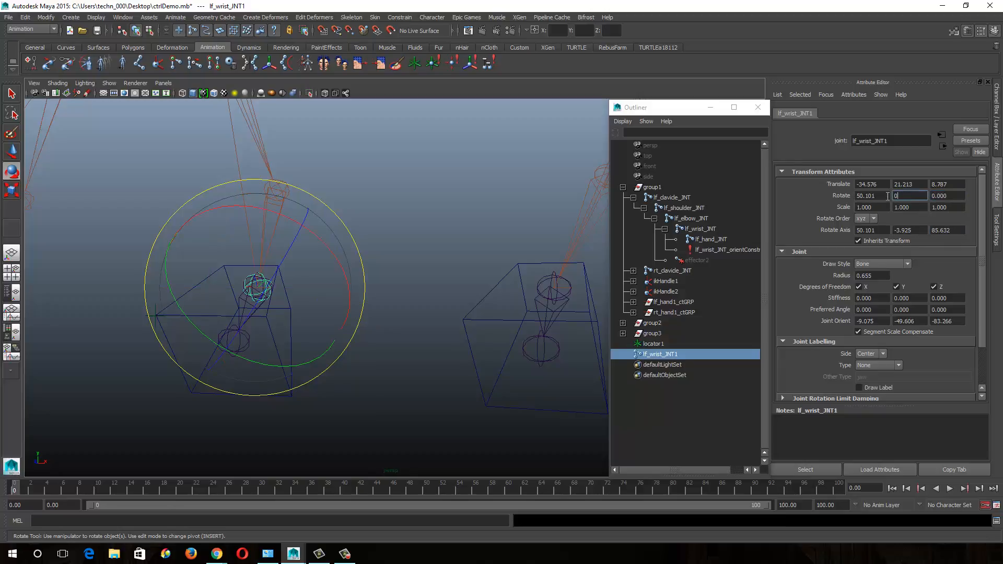
pyautogui.click(862, 196)
pyautogui.write('0')
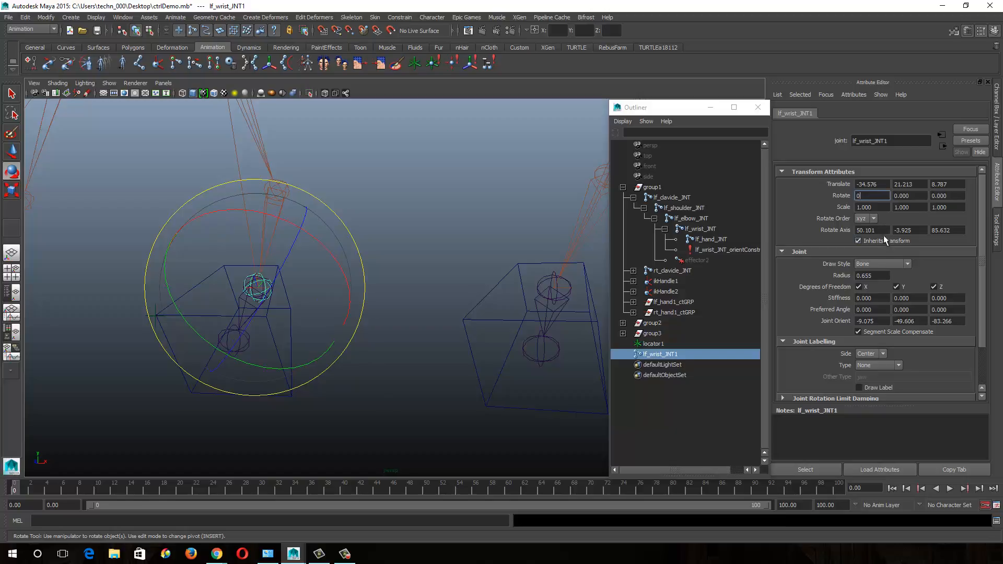
pyautogui.click(883, 231)
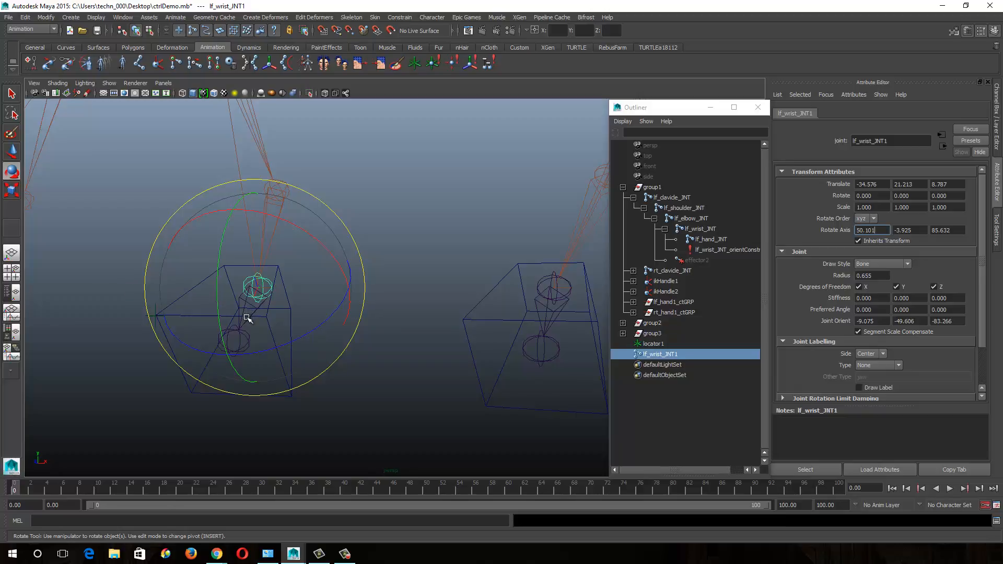
# Compare the rotation and Joint Orient values of lf_wrist_JNT with those of lf_wrist_JNT1.
pyautogui.click(701, 230)
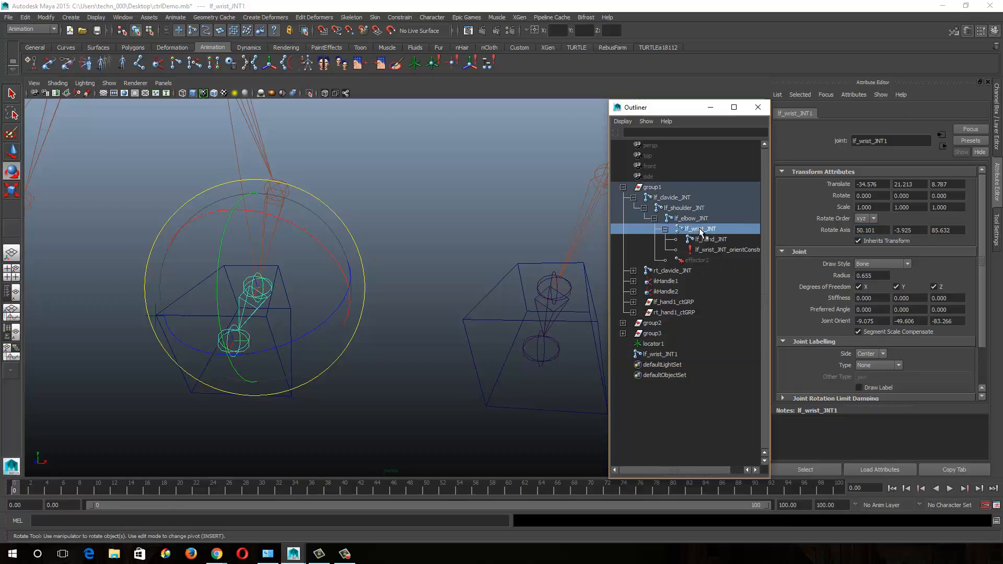
pyautogui.click(664, 355)
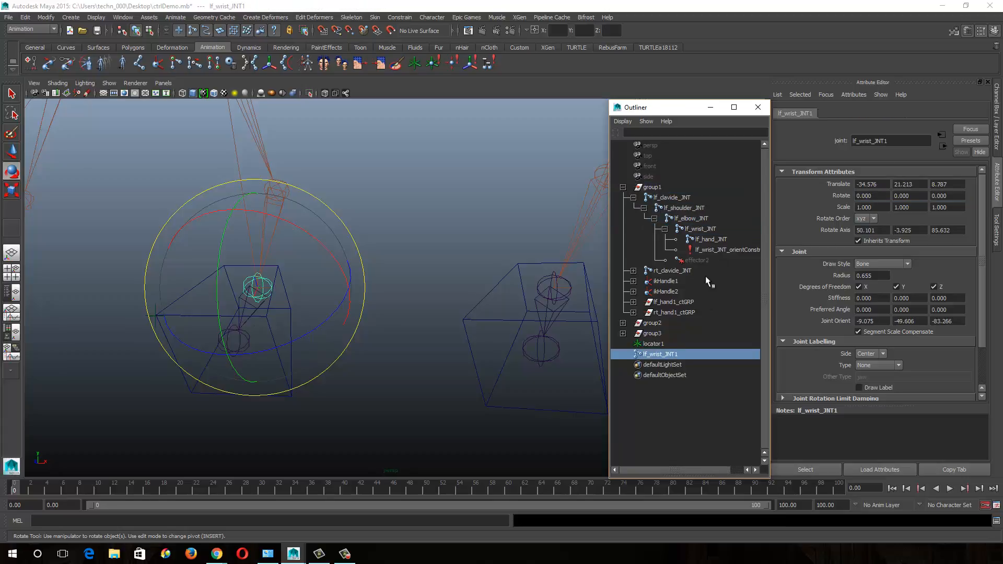
pyautogui.click(704, 229)
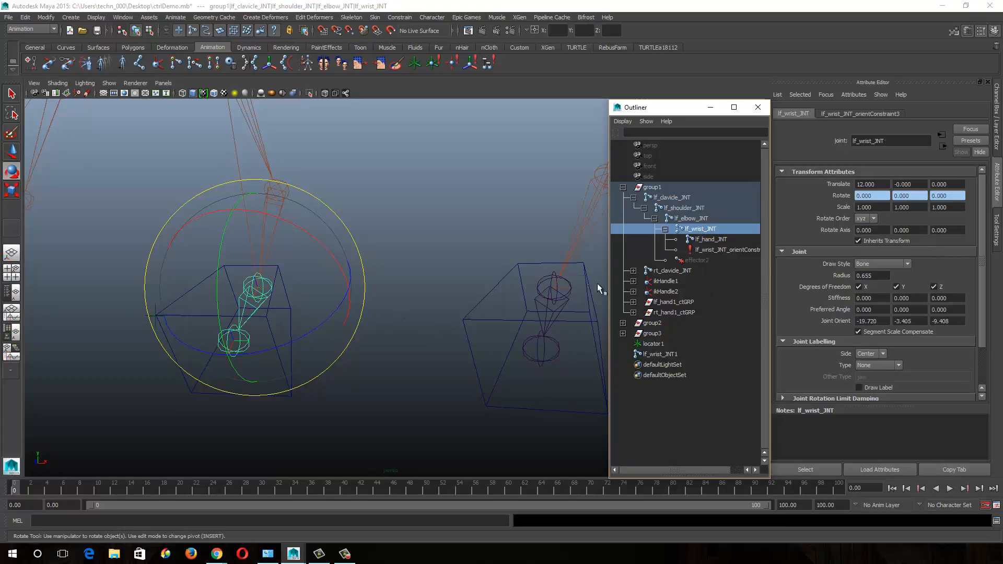
pyautogui.click(664, 354)
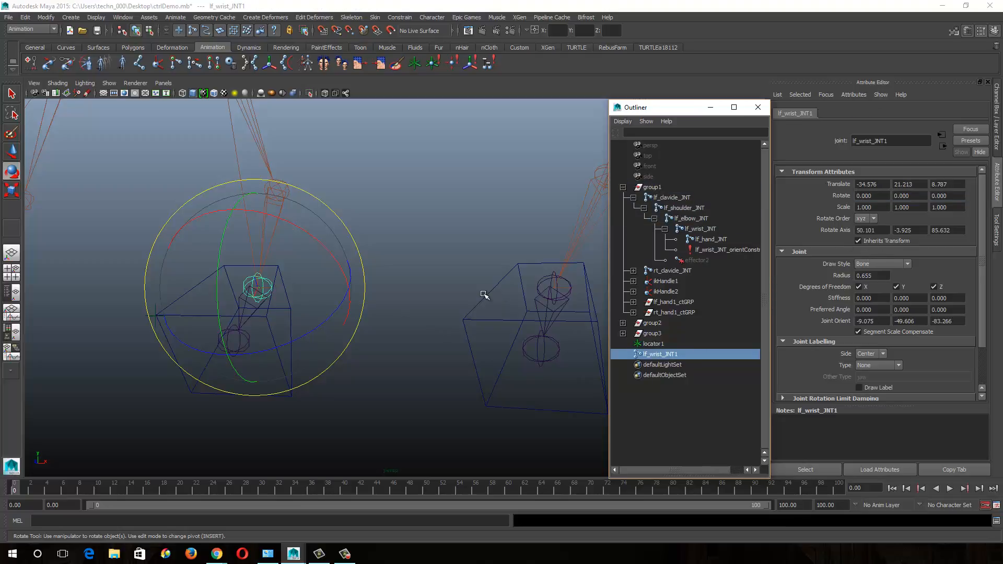
# Compare the move axes of lf_wrist_JNT1 with those of locator1.
pyautogui.press('w')
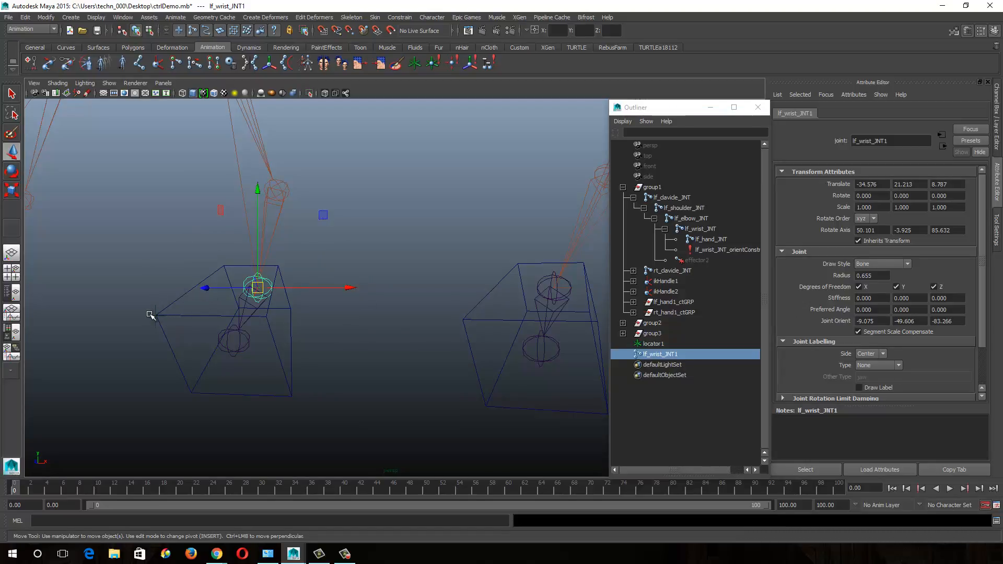
pyautogui.click(151, 315)
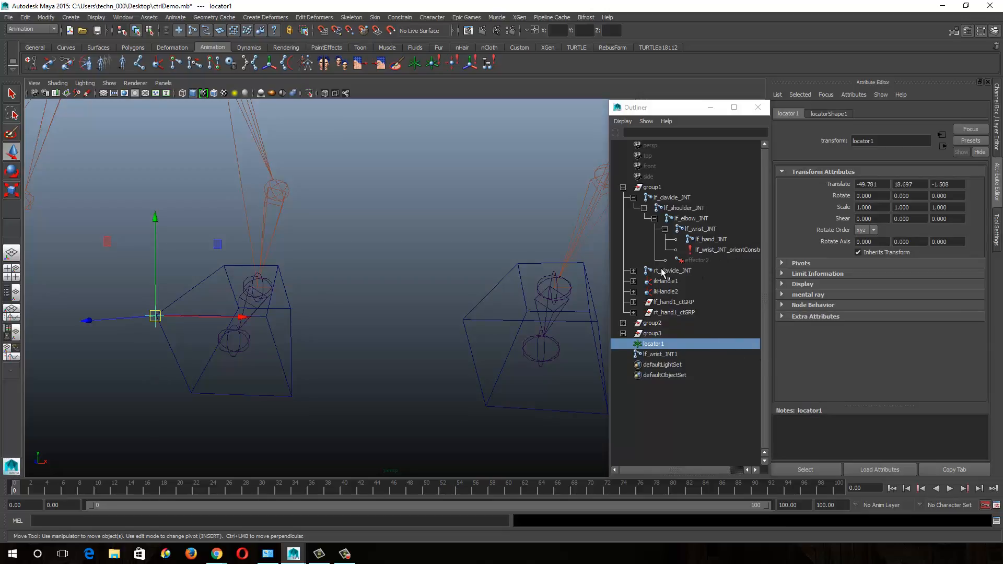
pyautogui.click(660, 355)
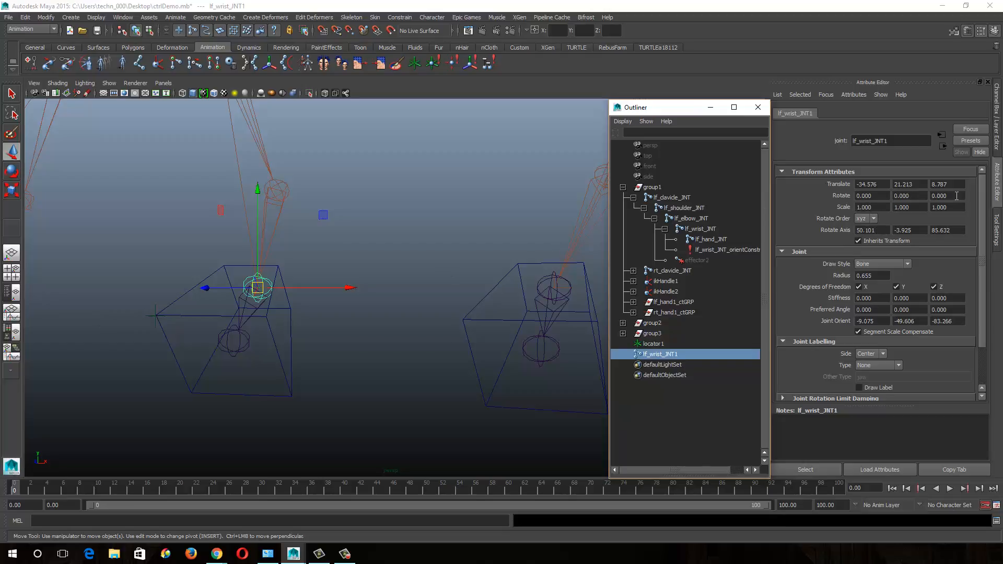
# Try moving lf_wrist_JNT1 freely, undo the move, and compare its rotation rings with its move axes.
pyautogui.moveTo(259, 287); pyautogui.dragTo(296, 272)
pyautogui.hotkey('ctrl', 'z')
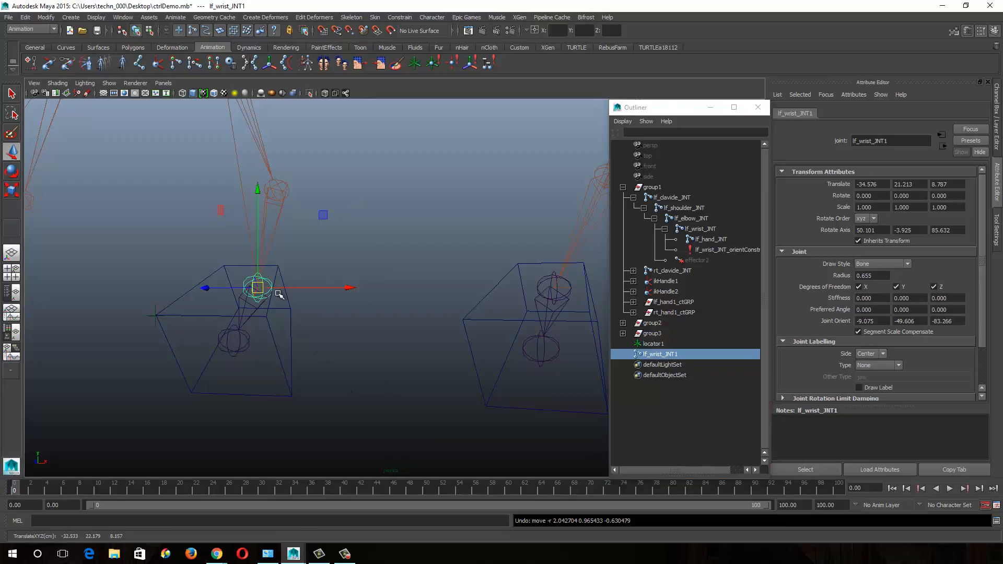
pyautogui.press('e')
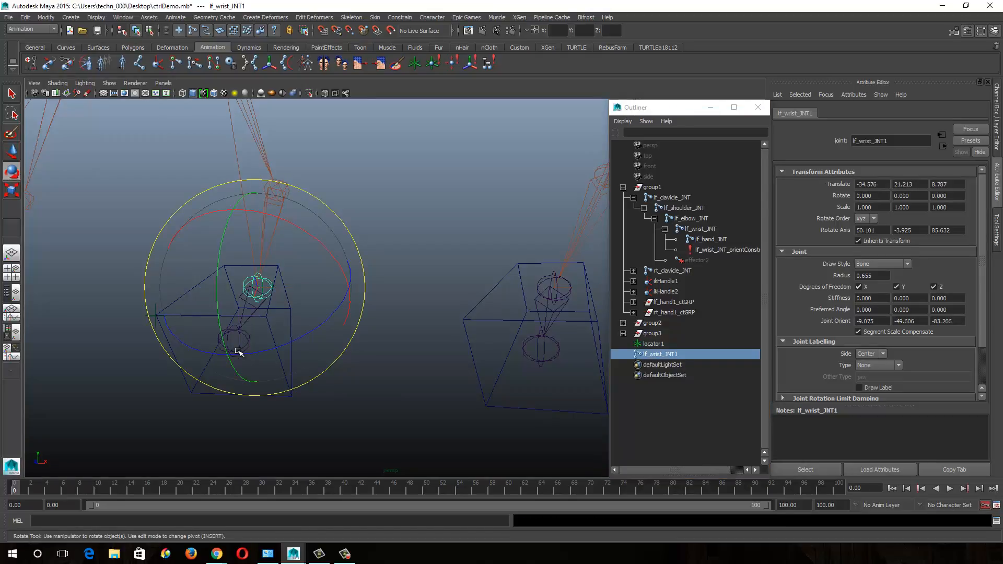
pyautogui.keyDown('alt'); pyautogui.moveTo(293, 358); pyautogui.dragTo(294, 357); pyautogui.keyUp('alt')
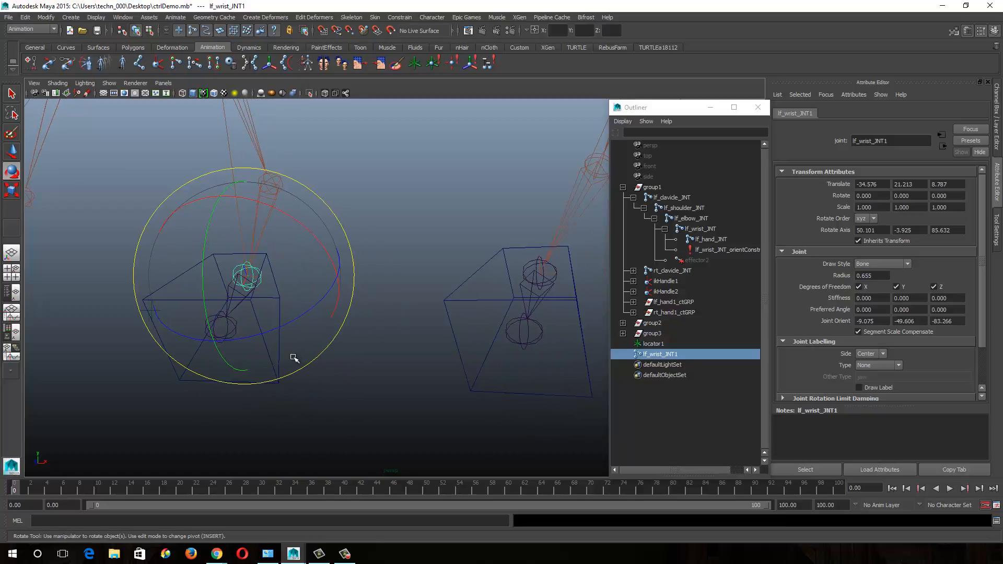
pyautogui.click(12, 151)
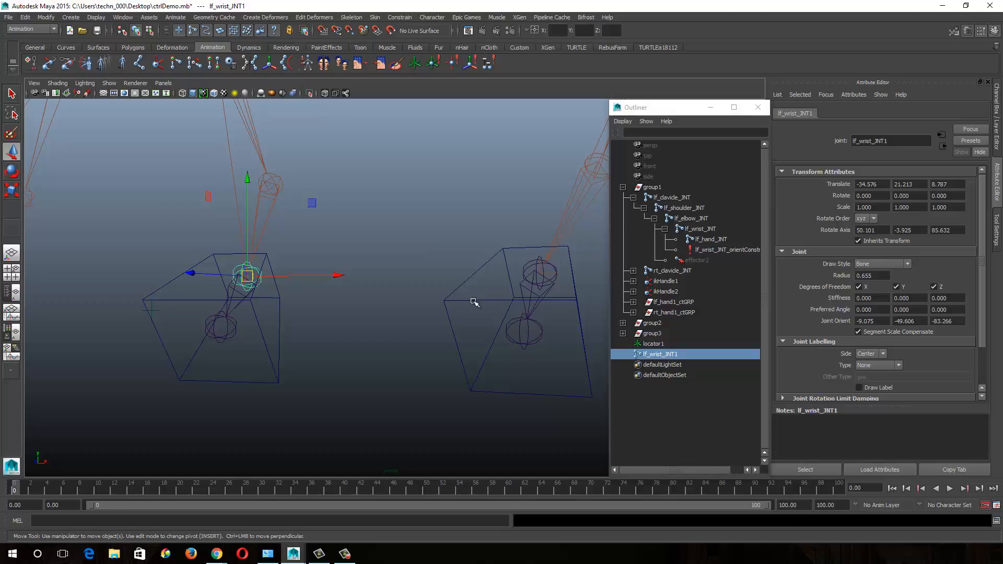
pyautogui.keyDown('alt'); pyautogui.moveTo(376, 315); pyautogui.dragTo(410, 337, button='middle'); pyautogui.keyUp('alt')
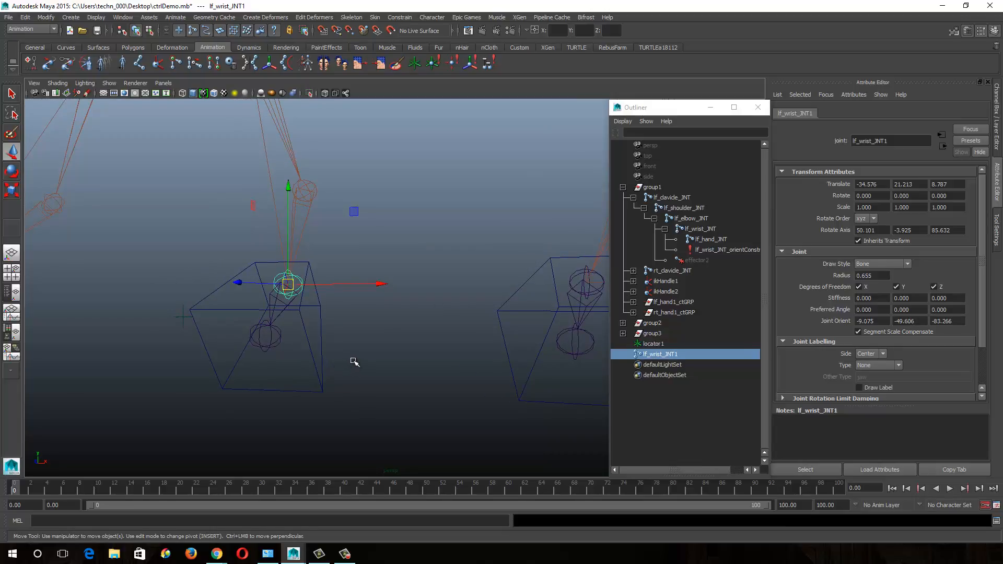
pyautogui.keyDown('alt'); pyautogui.moveTo(351, 361); pyautogui.dragTo(367, 363); pyautogui.keyUp('alt')
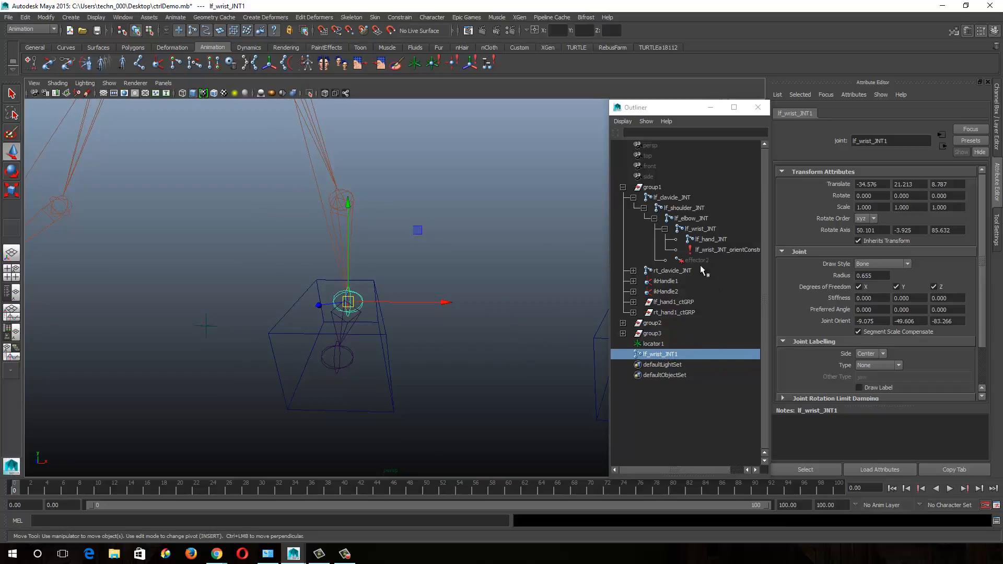
# Parent lf_hand1_CTRL from lf_hand1_ctlGRP under lf_wrist_JNT1.
pyautogui.click(633, 302)
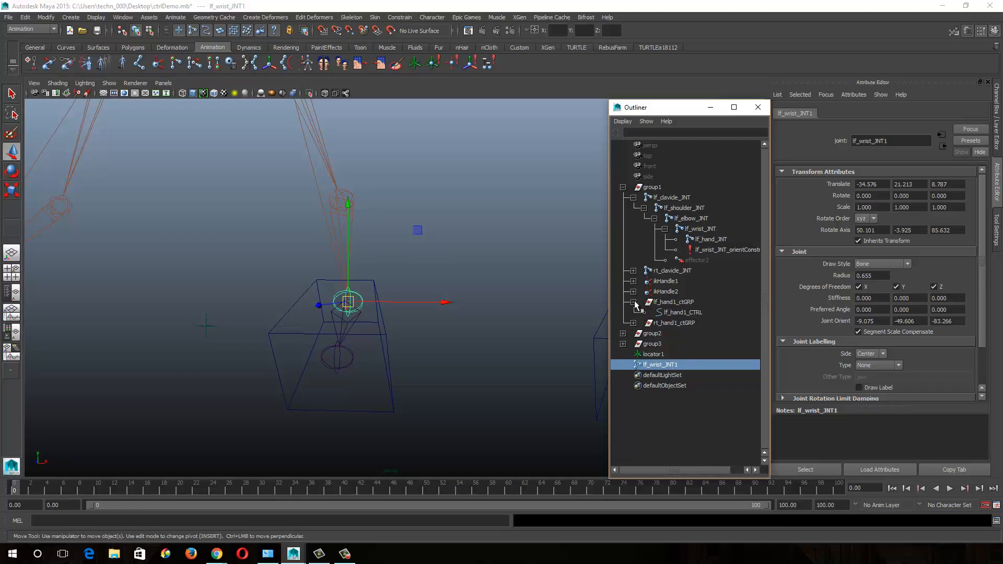
pyautogui.click(678, 312)
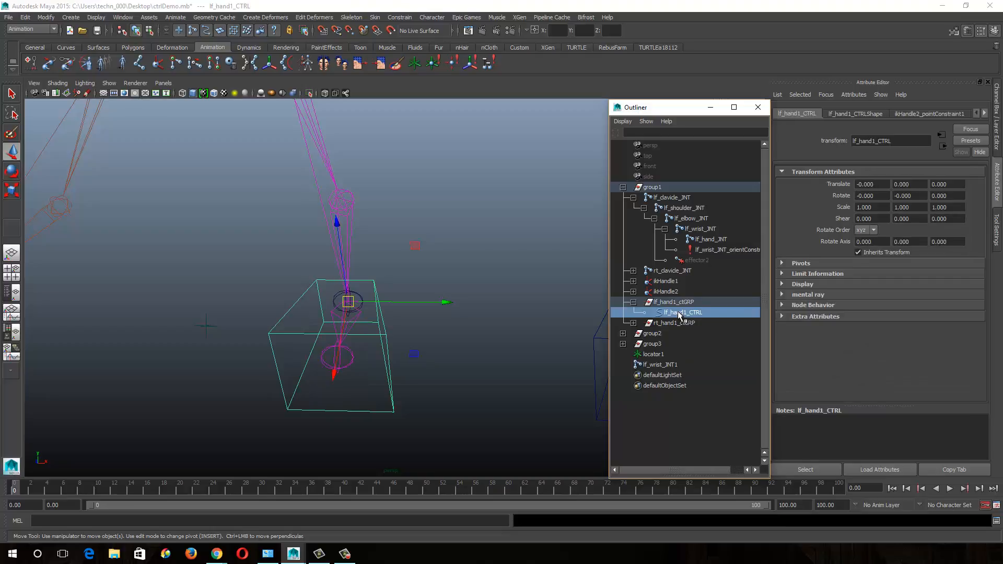
pyautogui.moveTo(678, 311); pyautogui.dragTo(671, 368)
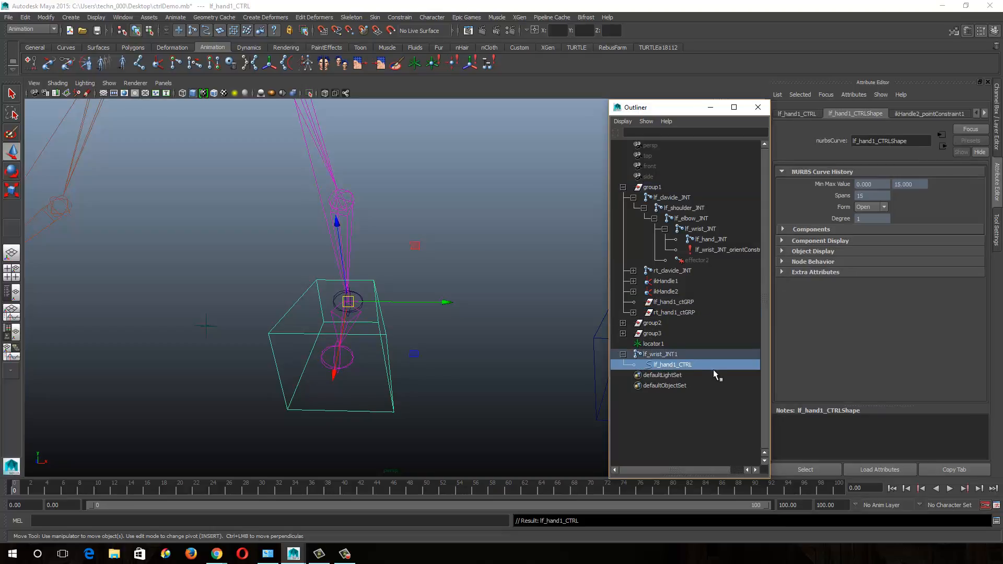
# Rename the control curve lf_hand1_CTRL1 and its parent joint lf_wrist_JNT1 as lf_hand1_CTRL.
pyautogui.doubleClick(682, 365)
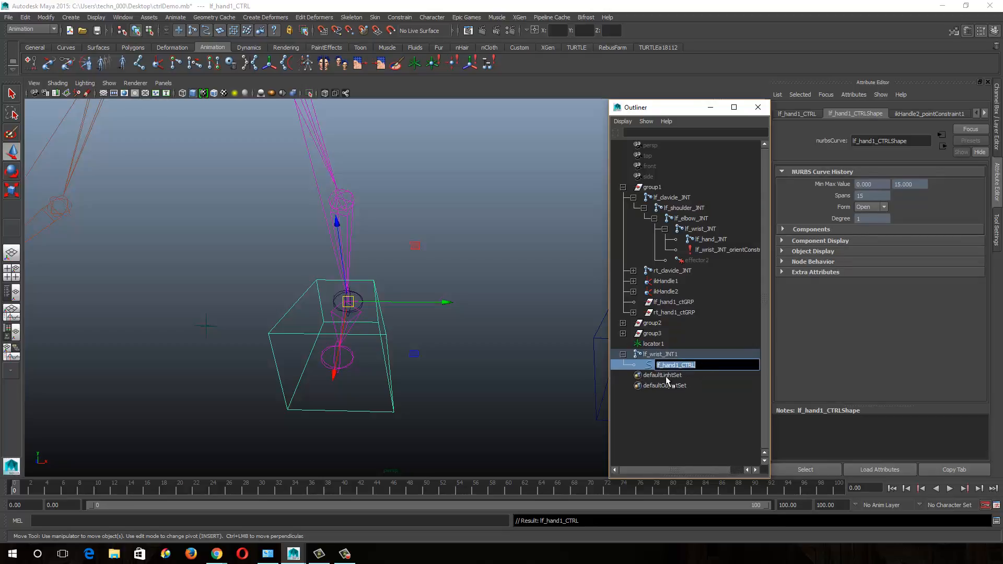
pyautogui.click(710, 366)
pyautogui.moveTo(693, 366); pyautogui.dragTo(613, 365)
pyautogui.moveTo(695, 366); pyautogui.dragTo(647, 367)
pyautogui.hotkey('ctrl', 'c')
pyautogui.doubleClick(694, 355)
pyautogui.hotkey('ctrl', 'v')
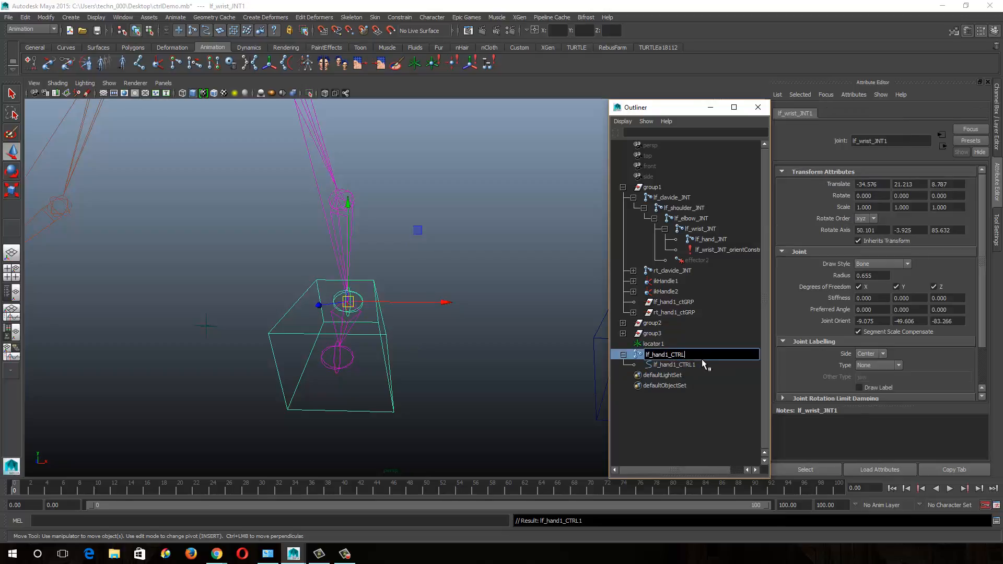
pyautogui.press('Return')
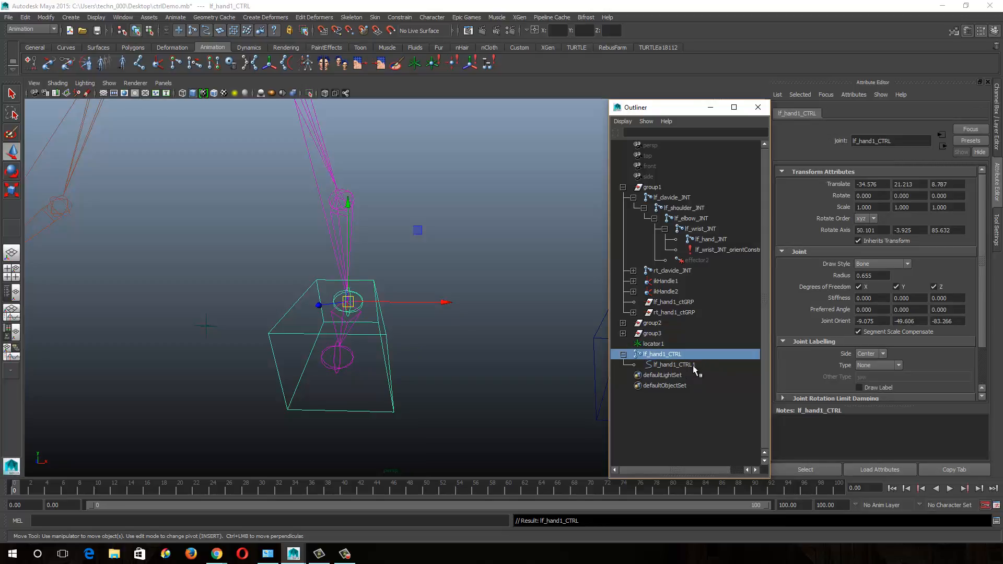
# Compare the move axes of the curve lf_hand1_CTRL1 with those of its parent joint lf_hand1_CTRL.
pyautogui.click(696, 364)
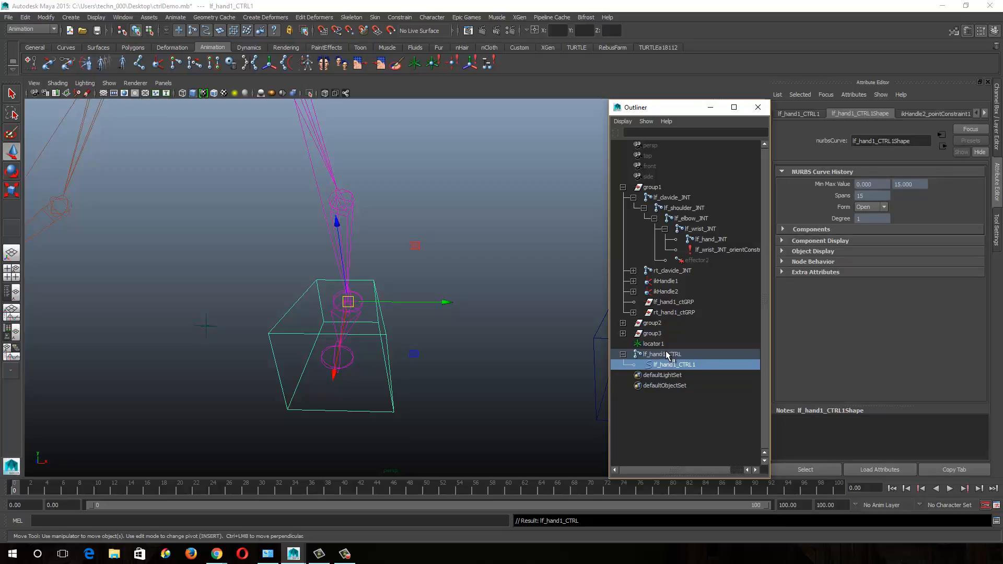
pyautogui.click(678, 355)
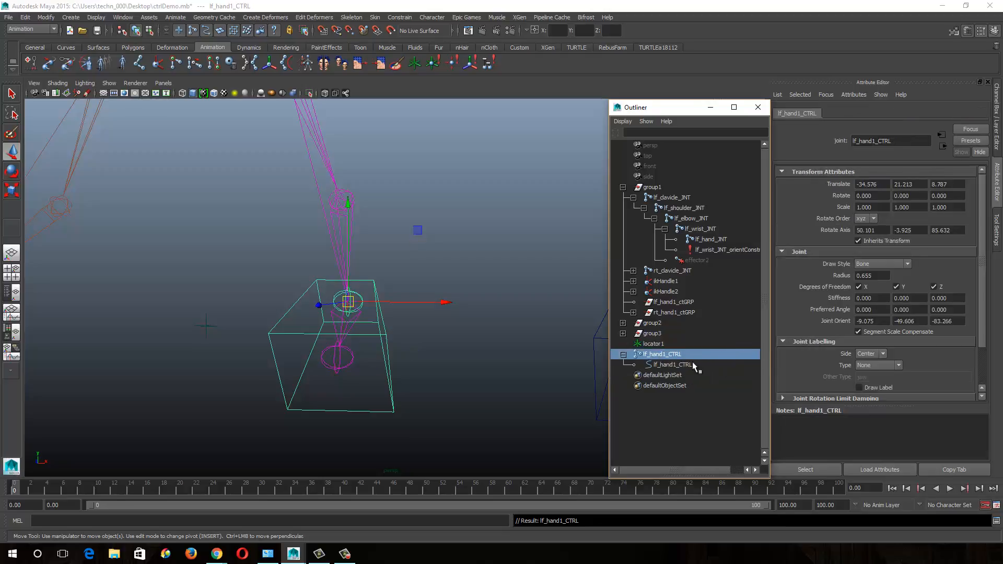
# Begin the MEL command parent -s -r and display the channels of the curve lf_hand1_CTRL1.
pyautogui.click(119, 521)
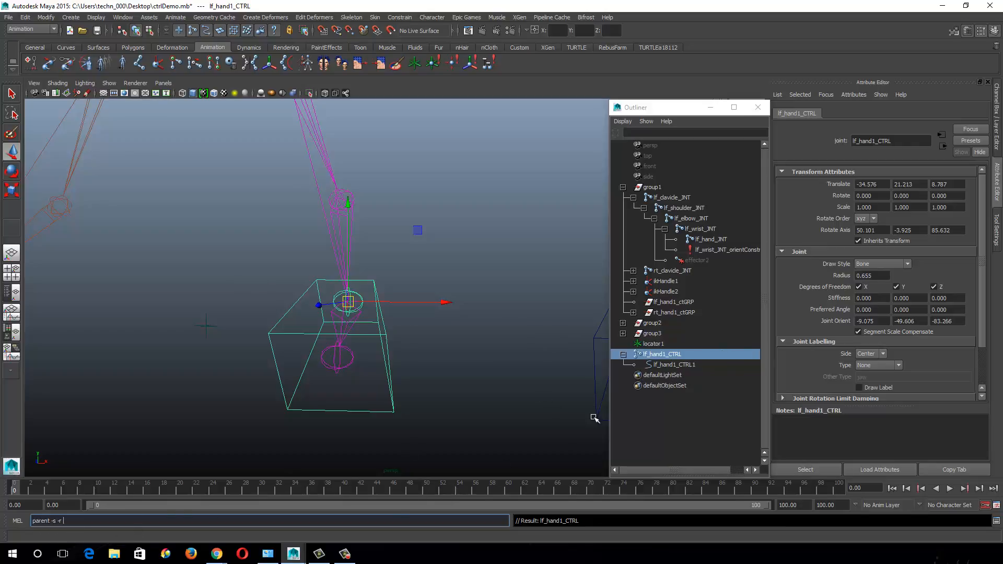
pyautogui.click(681, 365)
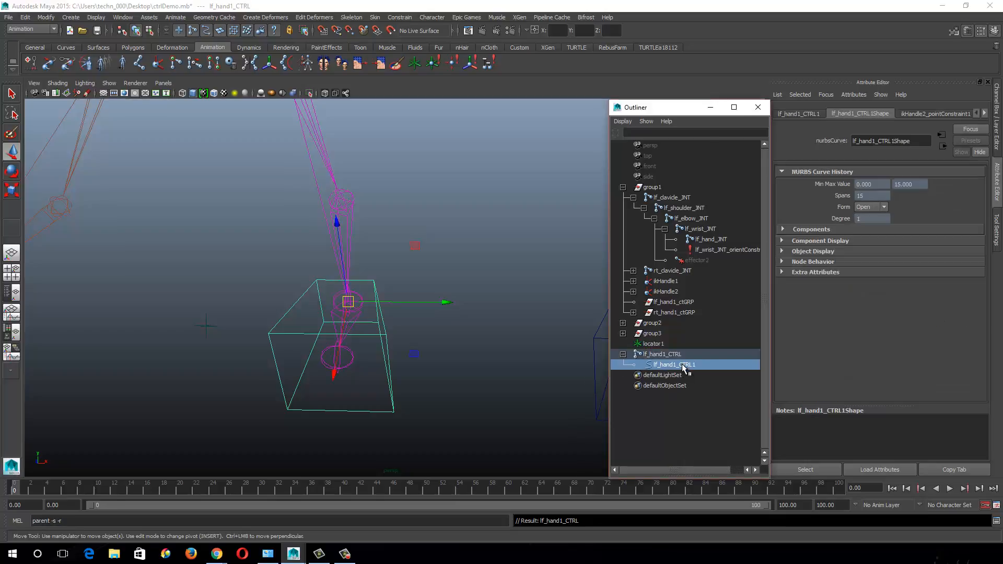
pyautogui.click(997, 131)
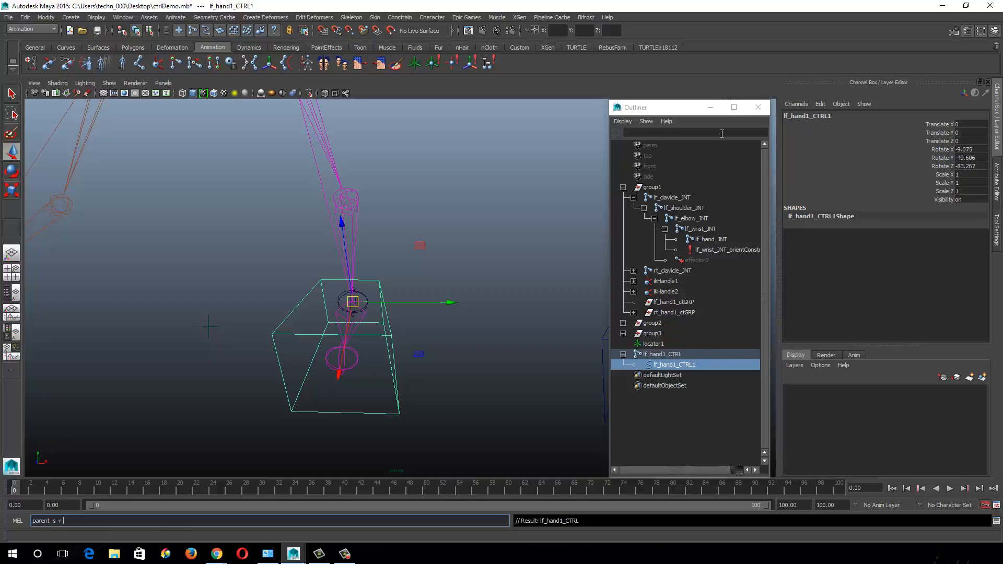
# Display shape nodes in the Outliner, examine the one under lf_hand1_CTRL1, and hide shape nodes again.
pyautogui.click(623, 121)
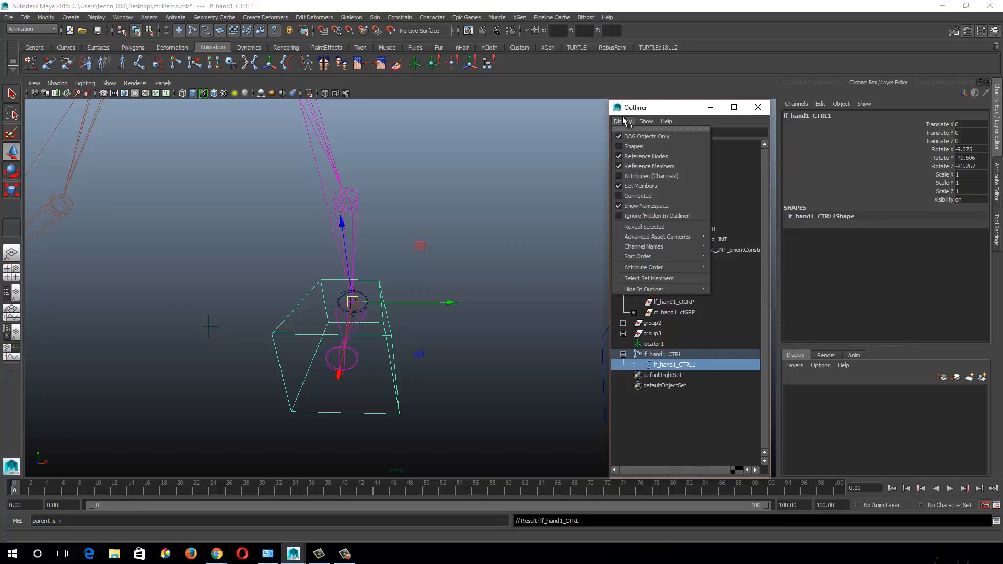
pyautogui.click(634, 143)
pyautogui.click(634, 364)
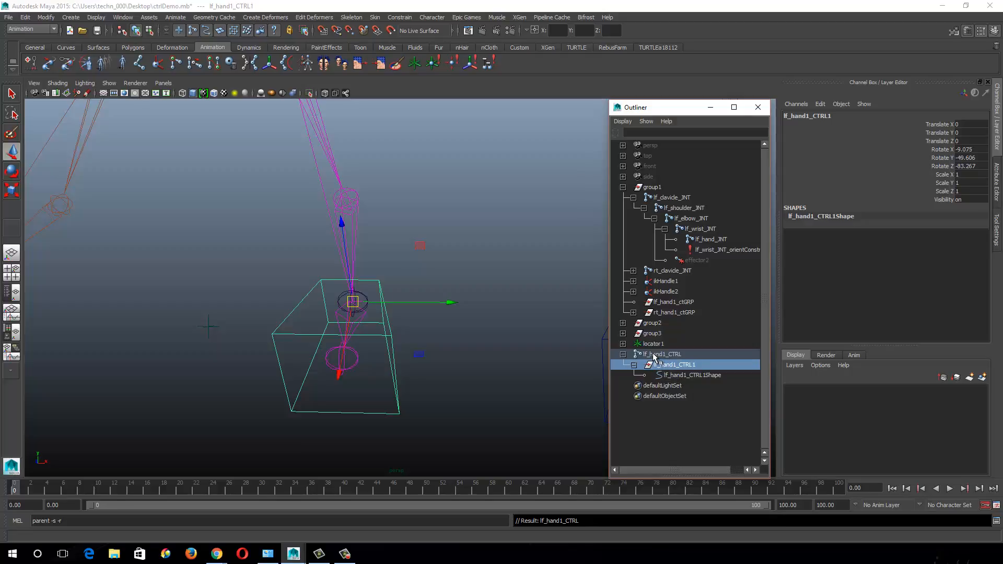
pyautogui.click(620, 122)
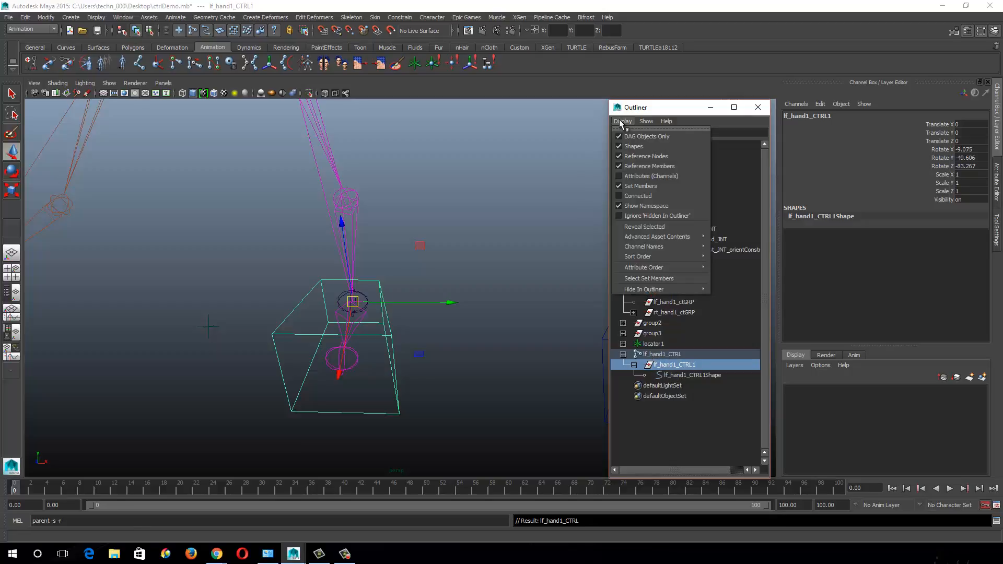
pyautogui.click(637, 147)
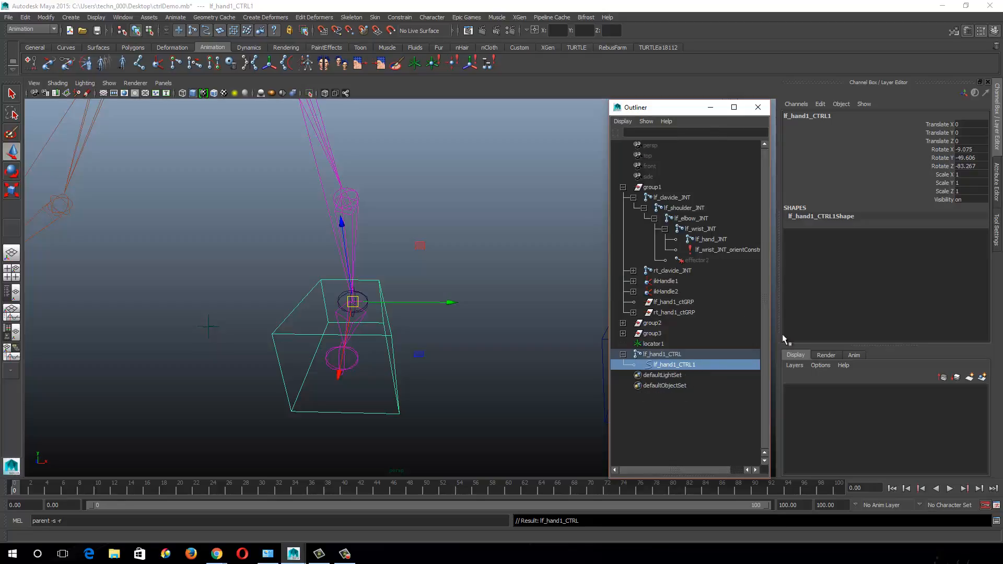
# Copy the curve's shape name, lf_hand1_CTRL1Shape, into the parent -s -r command.
pyautogui.doubleClick(830, 216)
pyautogui.hotkey('ctrl', 'c')
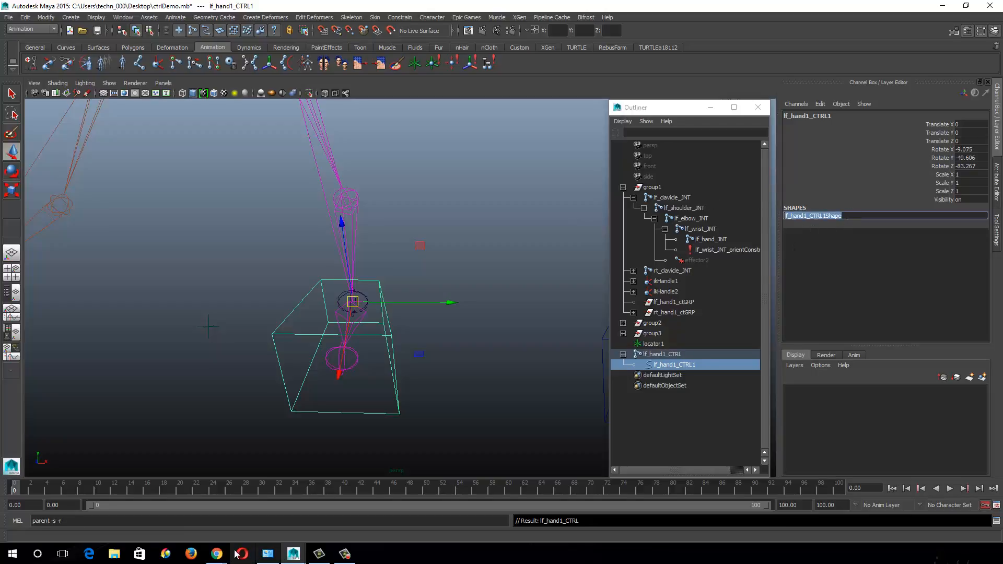
pyautogui.click(212, 521)
pyautogui.hotkey('ctrl', 'v')
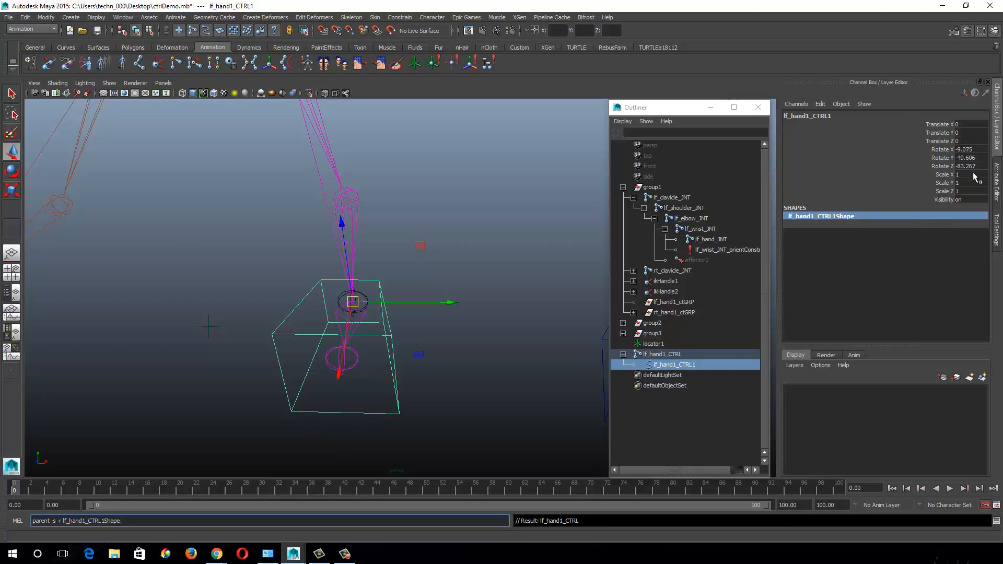
pyautogui.click(998, 194)
pyautogui.click(997, 125)
# Complete the command with lf_hand1_CTRL as the target, try it to reparent the curve shape, and undo it.
pyautogui.doubleClick(676, 354)
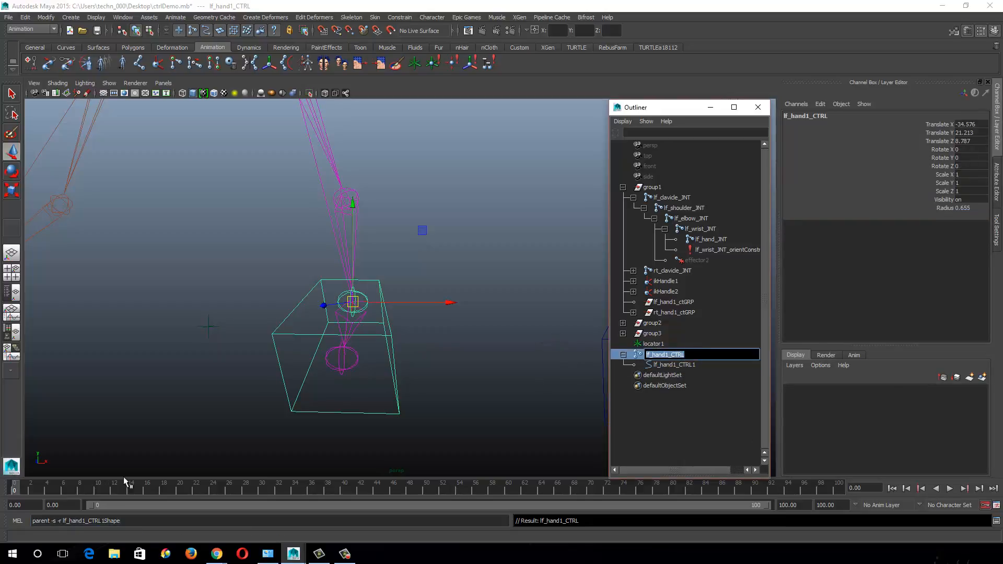
pyautogui.click(139, 519)
pyautogui.write('lf_hand1_CTRL')
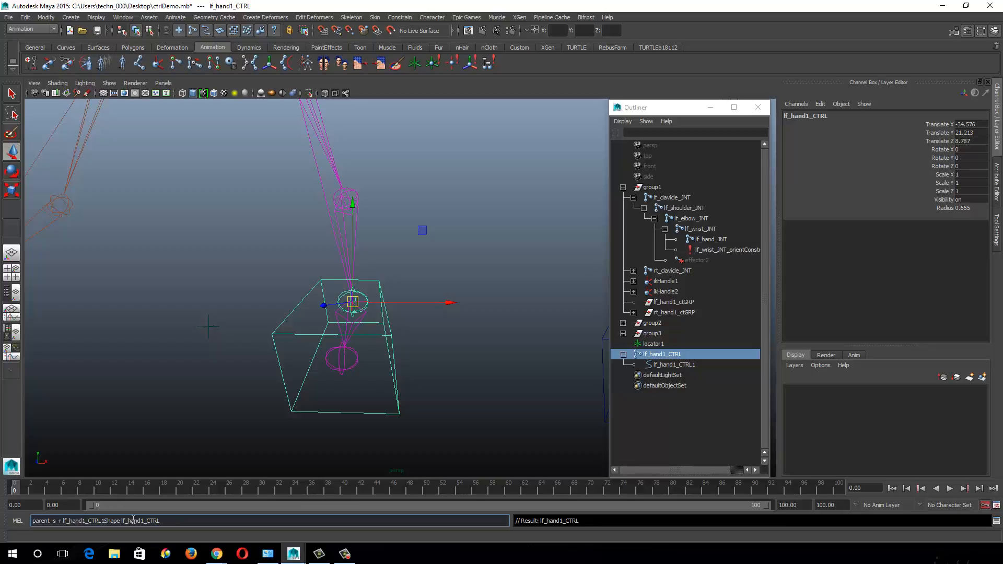
pyautogui.moveTo(183, 520); pyautogui.dragTo(0, 473)
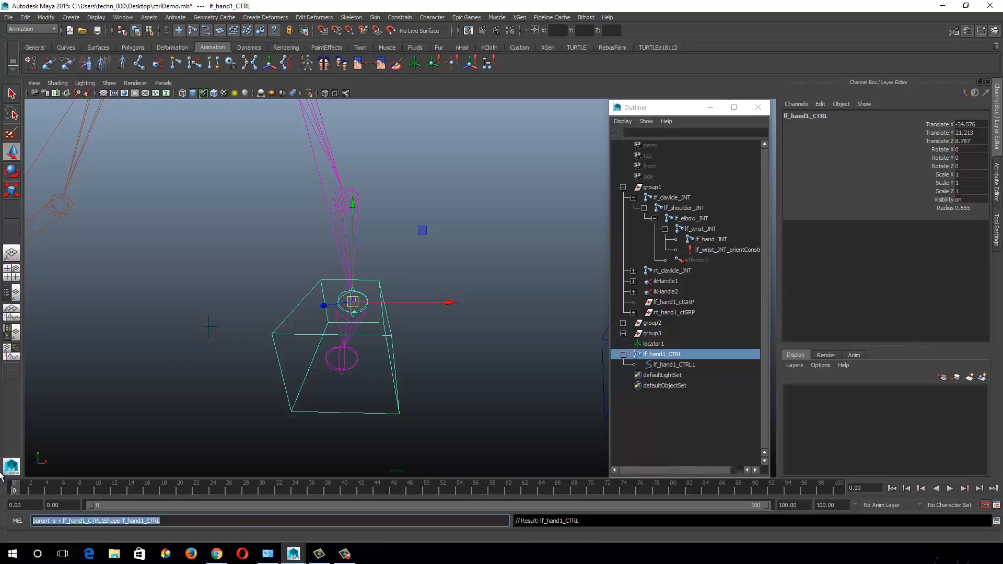
pyautogui.press('Return')
pyautogui.hotkey('ctrl', 'z')
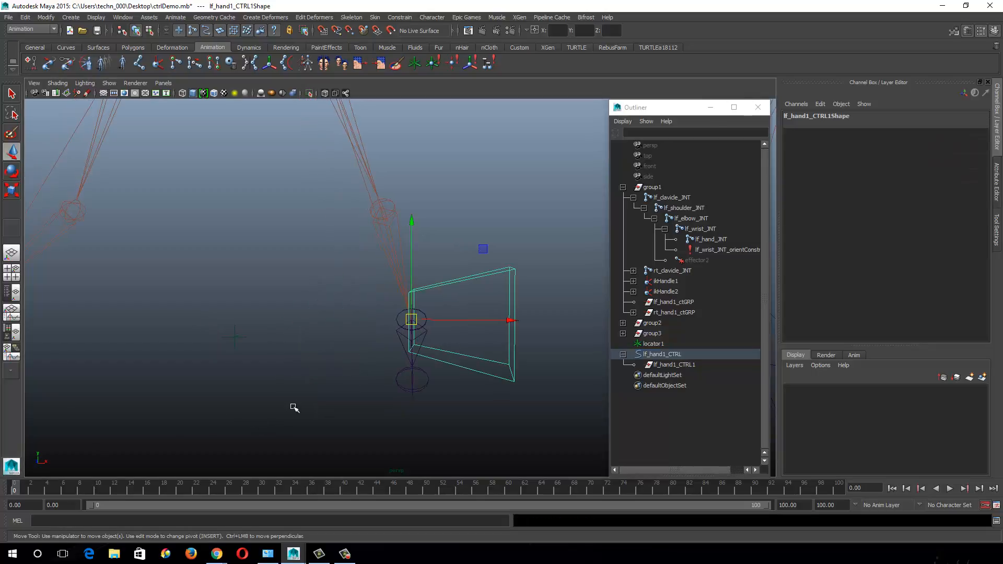
pyautogui.hotkey('ctrl', 'z')
pyautogui.keyDown('alt'); pyautogui.moveTo(413, 338); pyautogui.dragTo(360, 313, button='middle'); pyautogui.keyUp('alt')
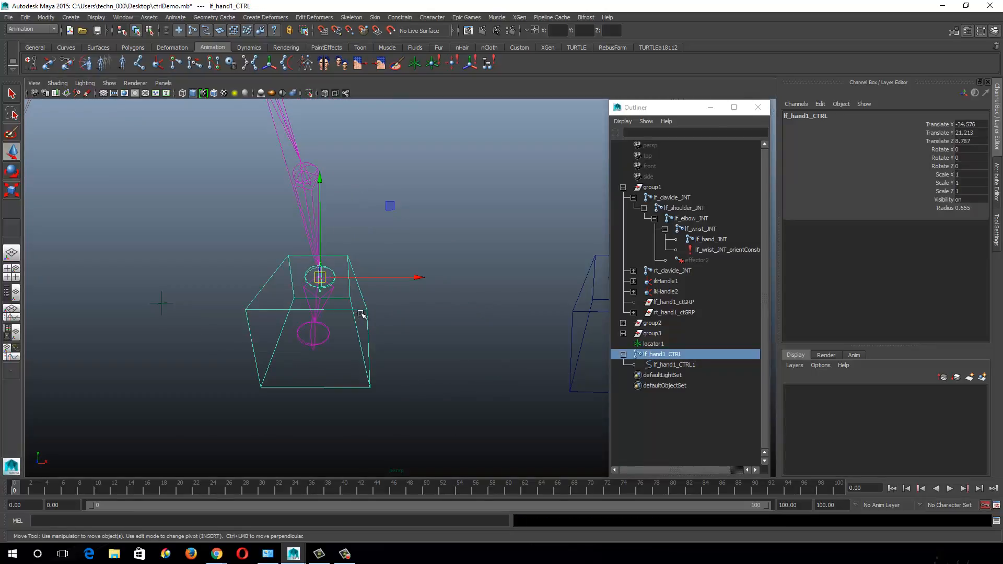
# Freeze the rotations of the curve lf_hand1_CTRL1 under the joint lf_hand1_CTRL.
pyautogui.click(681, 364)
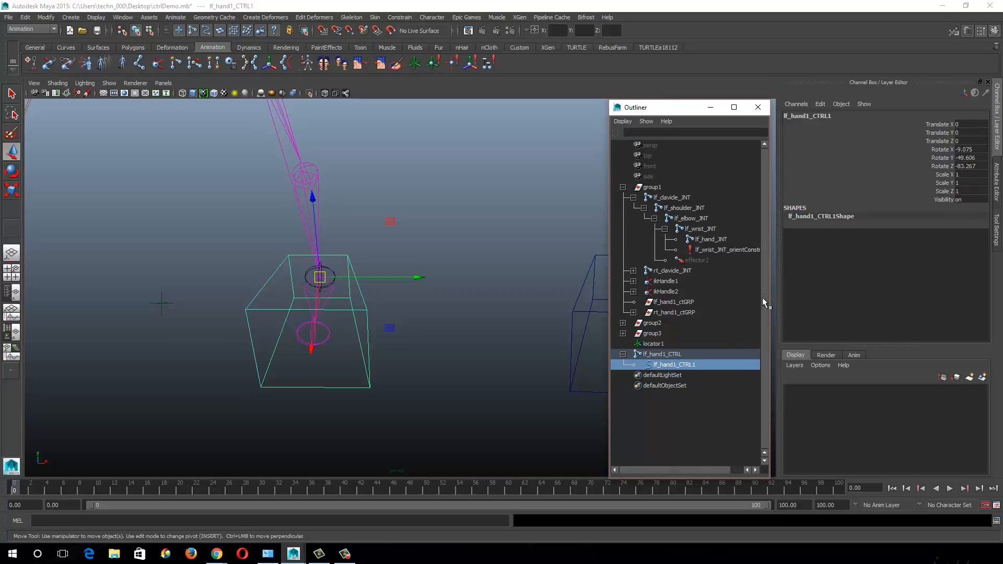
pyautogui.click(669, 358)
pyautogui.click(680, 366)
pyautogui.click(48, 18)
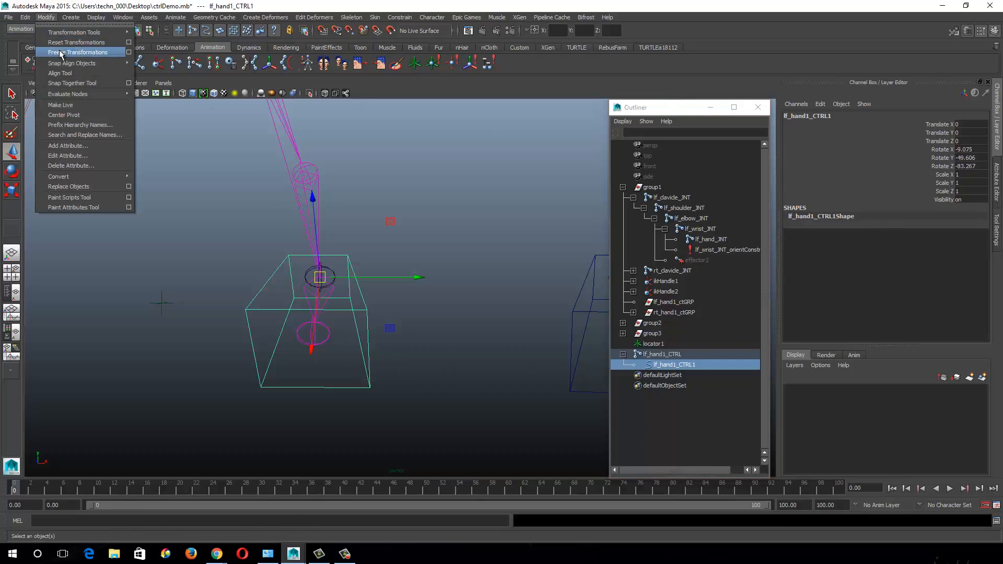
pyautogui.click(62, 54)
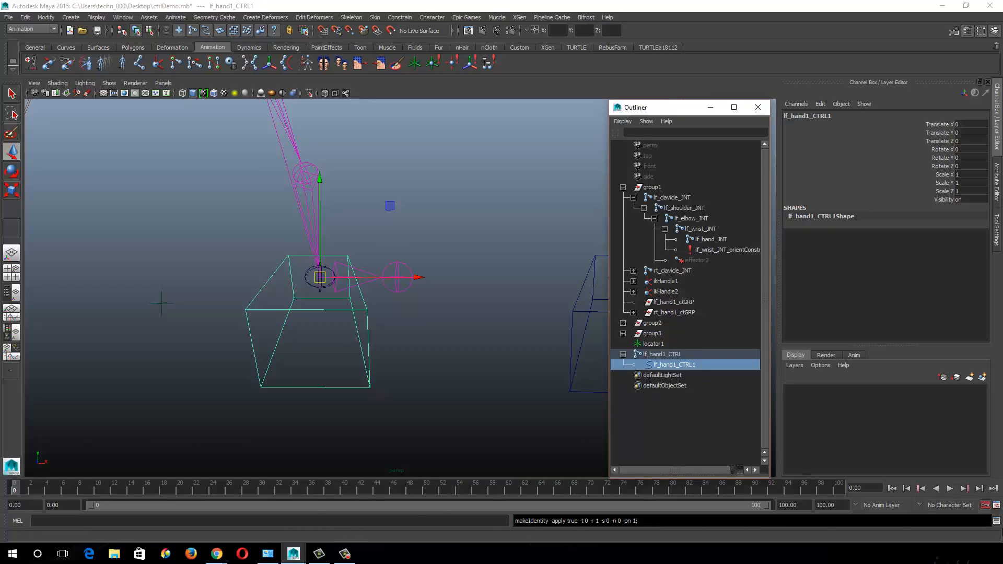
# Reuse the command from the Script Editor history and run parent -s -r lf_hand1_CTRL1Shape lf_hand1_CTRL.
pyautogui.click(994, 518)
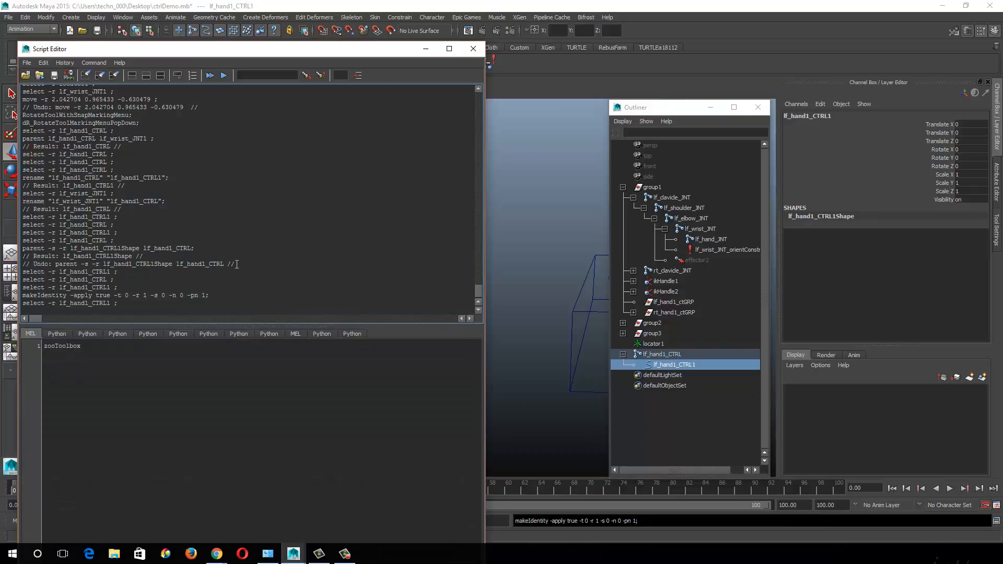
pyautogui.moveTo(224, 264); pyautogui.dragTo(67, 264)
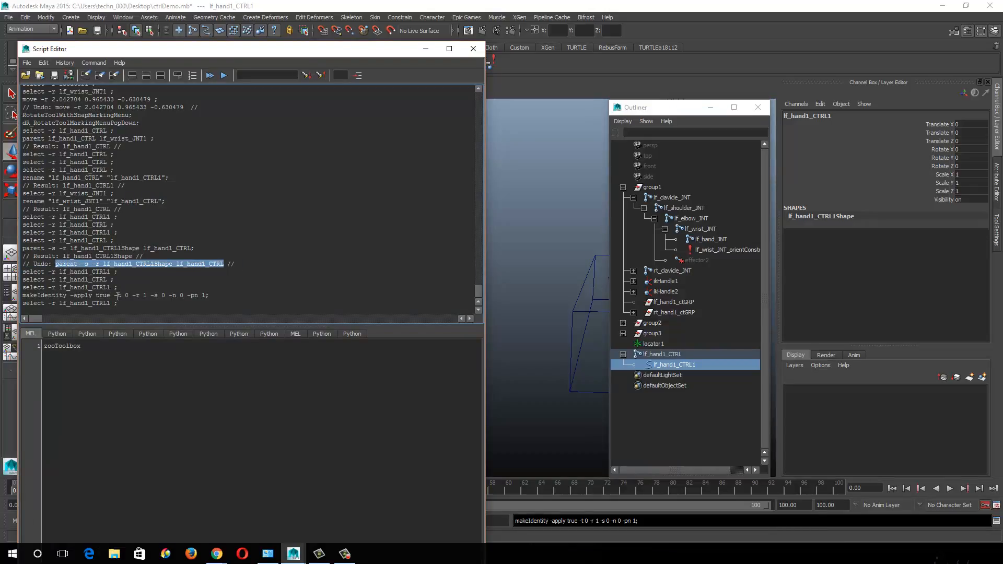
pyautogui.click(473, 48)
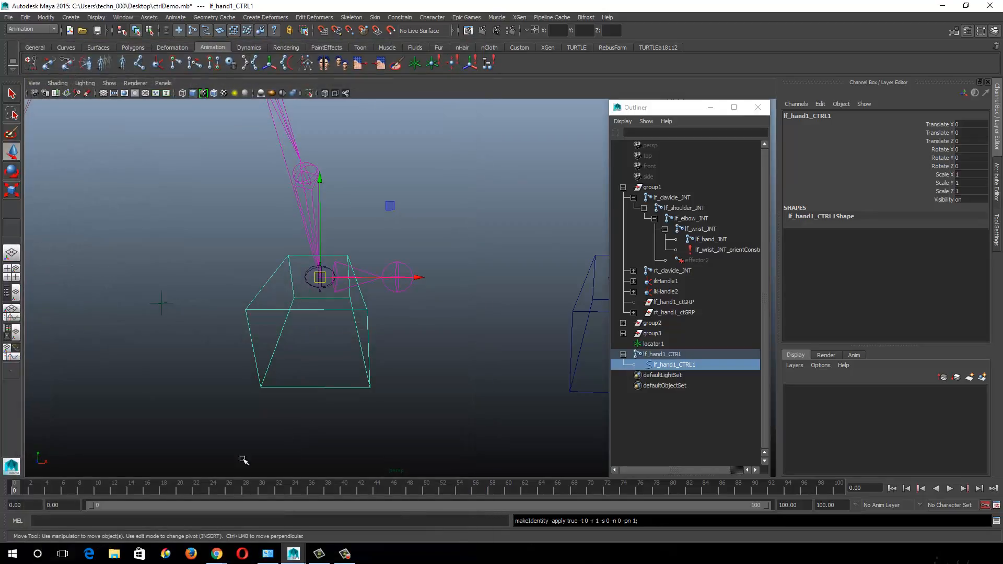
pyautogui.click(209, 520)
pyautogui.write('parent -s -r lf_hand1_CTRL1Shape lf_hand1_CTRL')
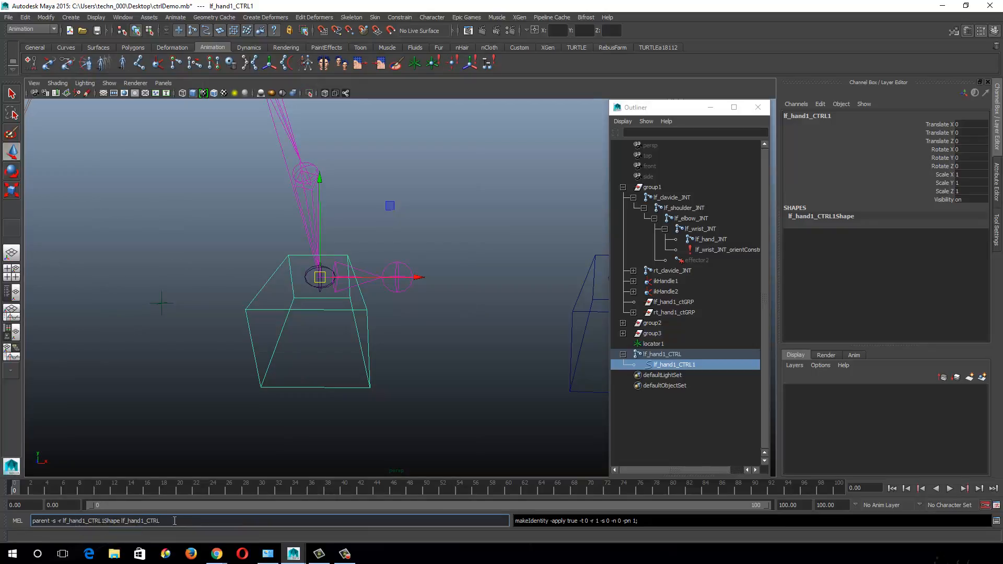
pyautogui.moveTo(171, 521); pyautogui.dragTo(4, 477)
pyautogui.press('Return')
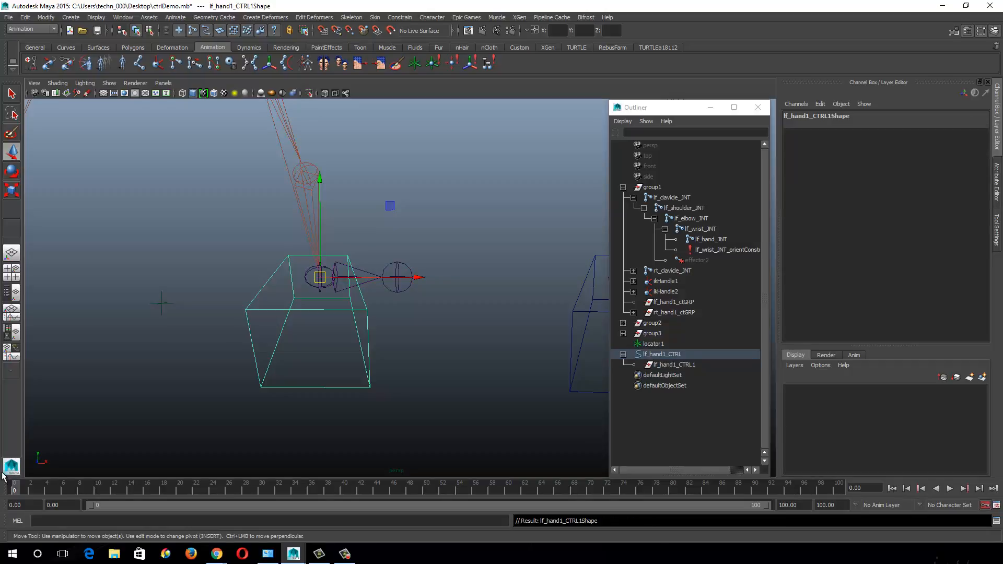
# Delete the leftover transform lf_hand1_CTRL1 under lf_hand1_CTRL.
pyautogui.click(671, 355)
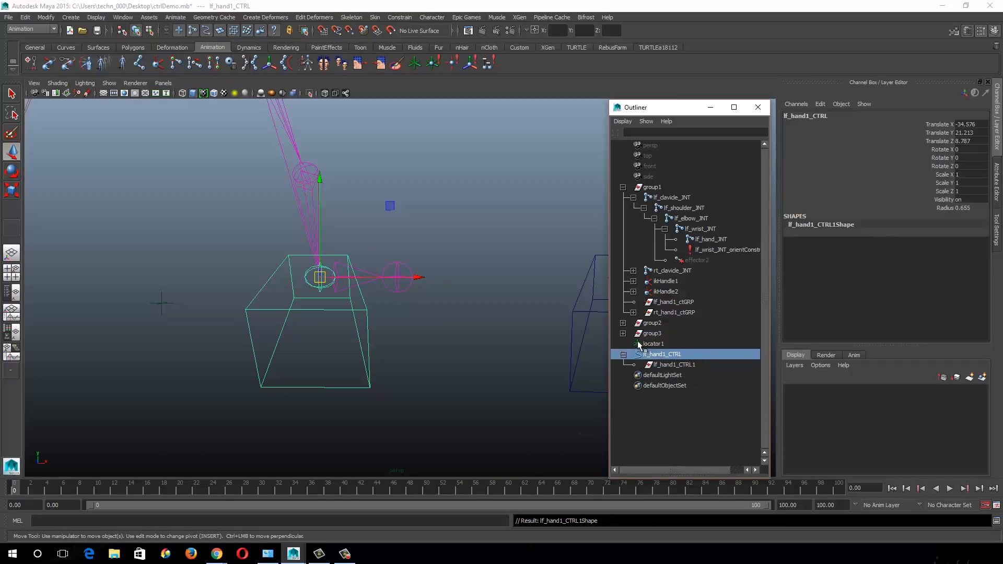
pyautogui.click(676, 366)
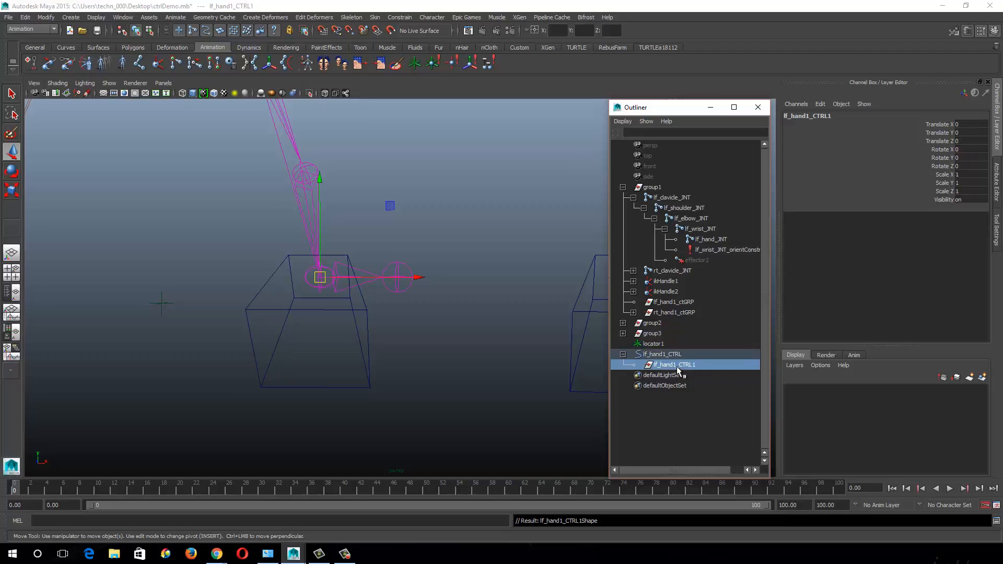
pyautogui.press('Delete')
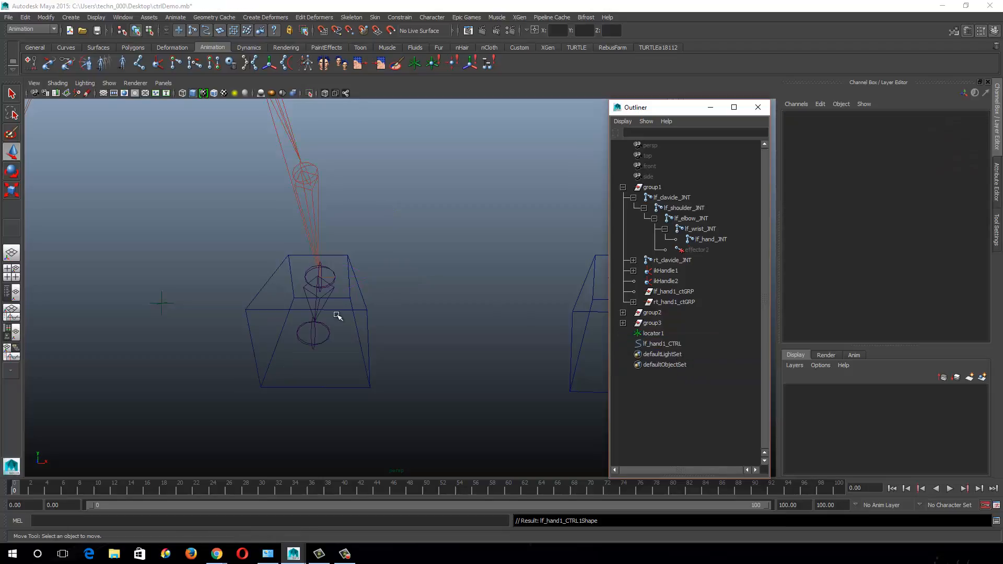
# Compare the move axes of lf_wrist_JNT with those of the joint control lf_hand1_CTRL.
pyautogui.click(315, 296)
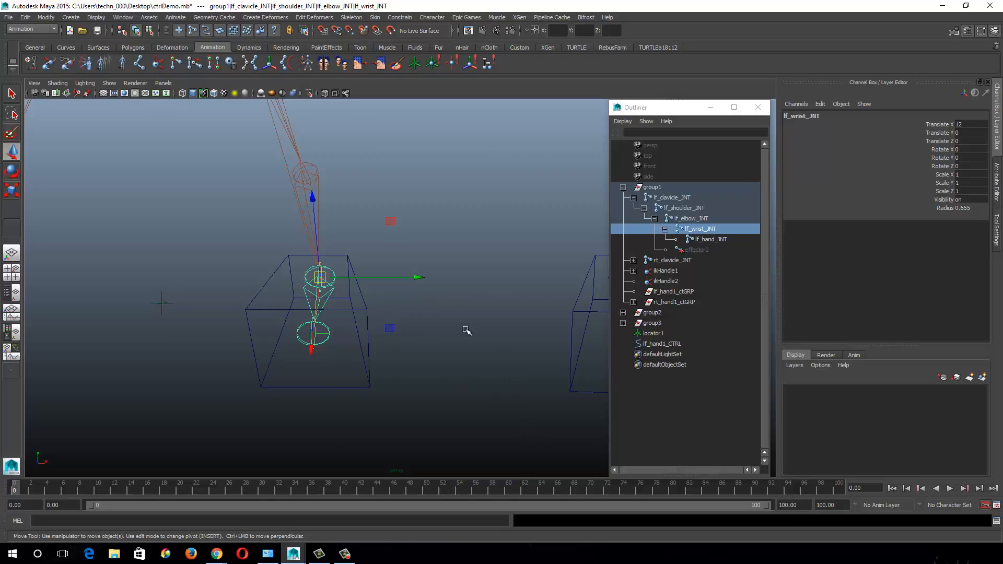
pyautogui.click(654, 344)
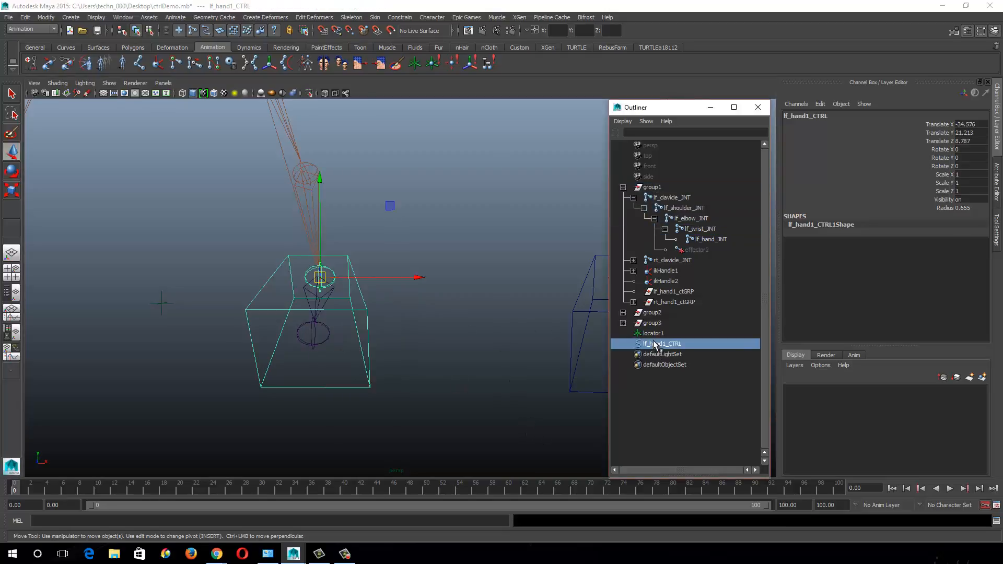
pyautogui.moveTo(654, 344); pyautogui.dragTo(675, 310, button='middle')
pyautogui.keyDown('alt'); pyautogui.moveTo(328, 282); pyautogui.dragTo(338, 303); pyautogui.keyUp('alt')
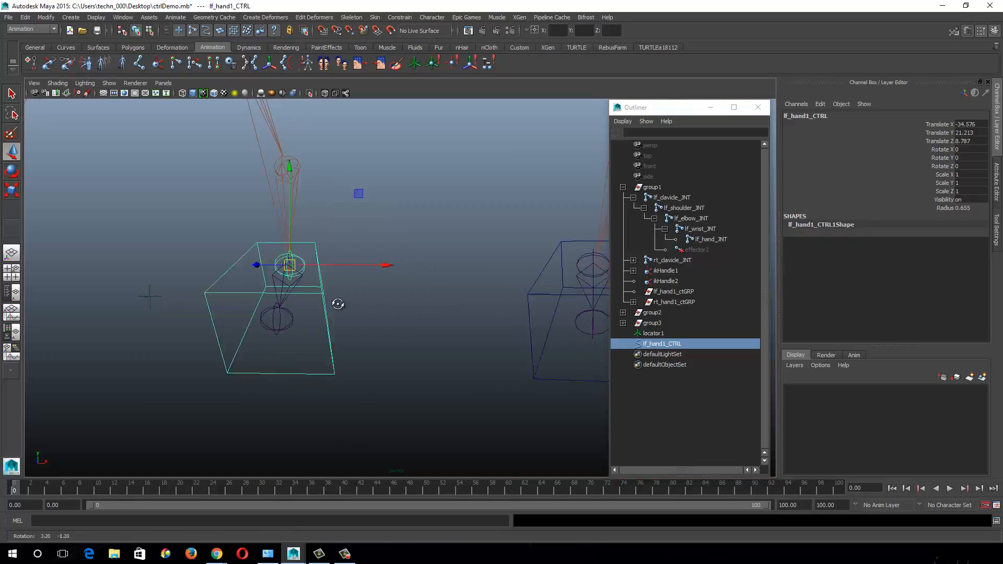
# Set Rotate X, Y and Z of lf_hand1_ctlGRP to 0.
pyautogui.click(674, 293)
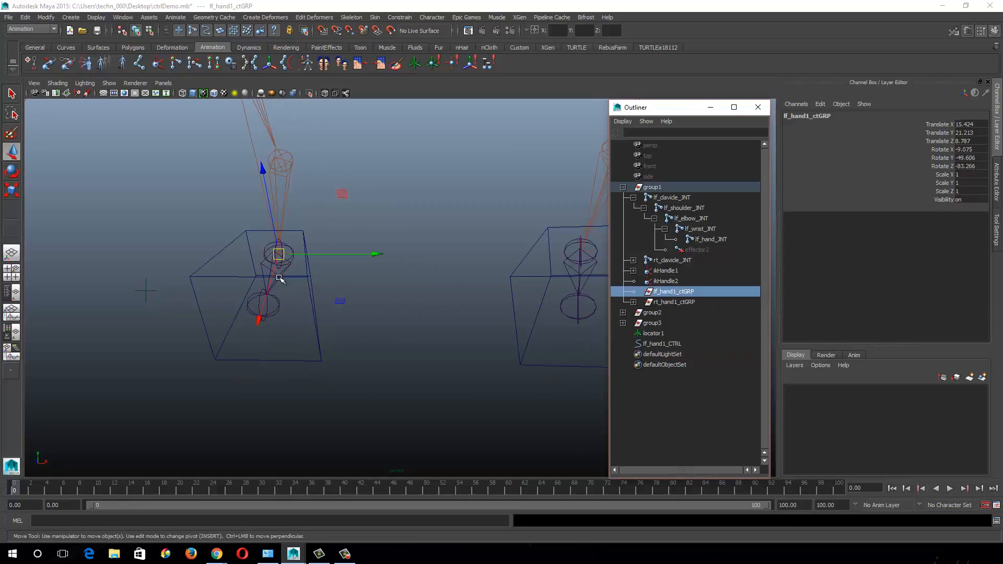
pyautogui.moveTo(975, 150); pyautogui.dragTo(973, 166)
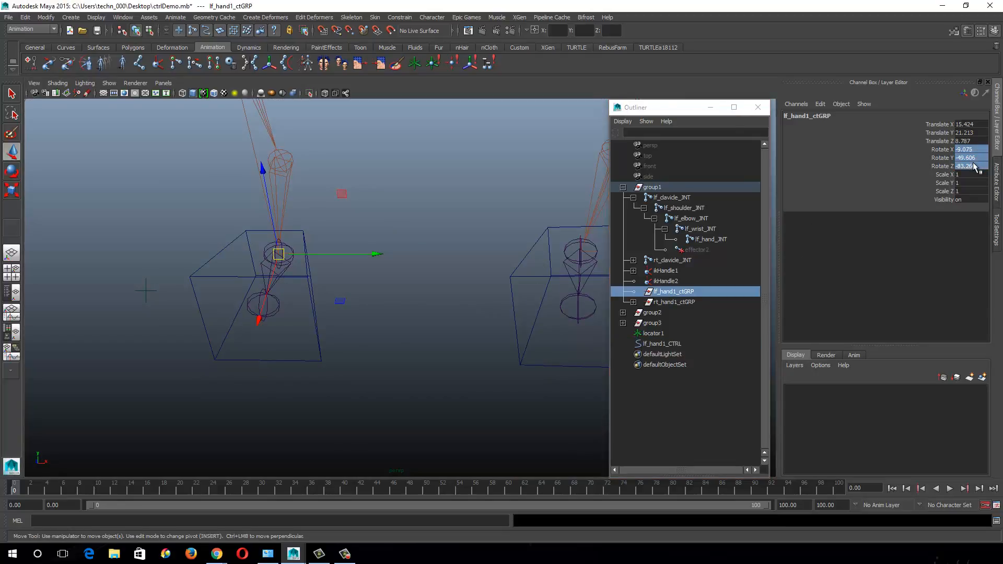
pyautogui.doubleClick(972, 165)
pyautogui.write('0')
pyautogui.press('Return')
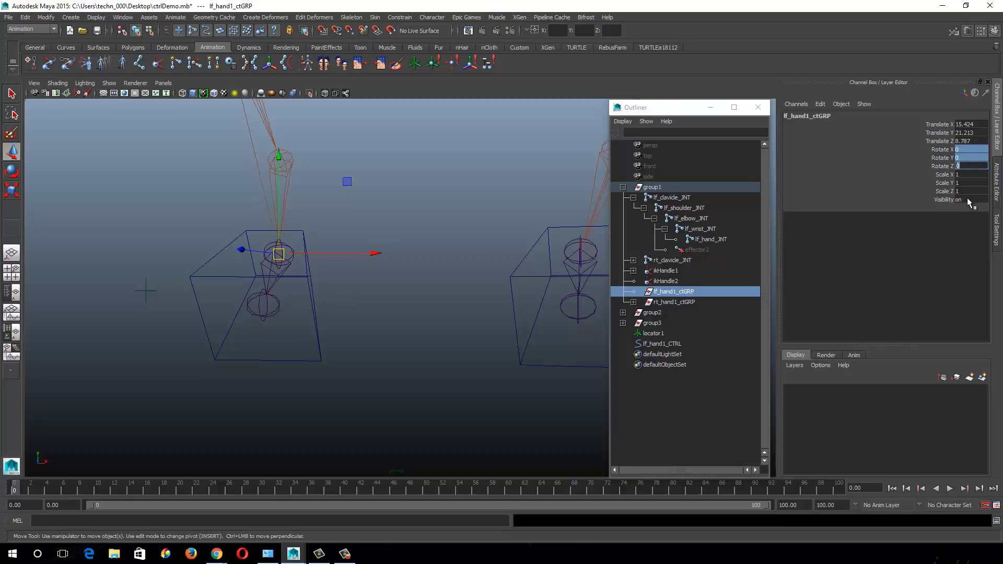
# Parent lf_hand1_CTRL under lf_hand1_ctlGRP and check the group's axes against the control.
pyautogui.keyDown('alt'); pyautogui.moveTo(331, 267); pyautogui.dragTo(336, 278); pyautogui.keyUp('alt')
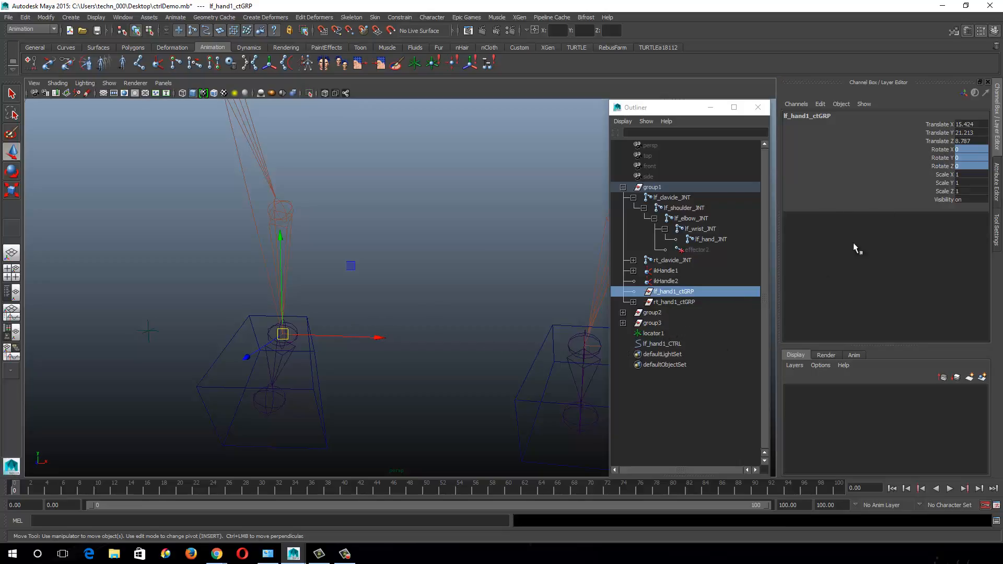
pyautogui.click(653, 343)
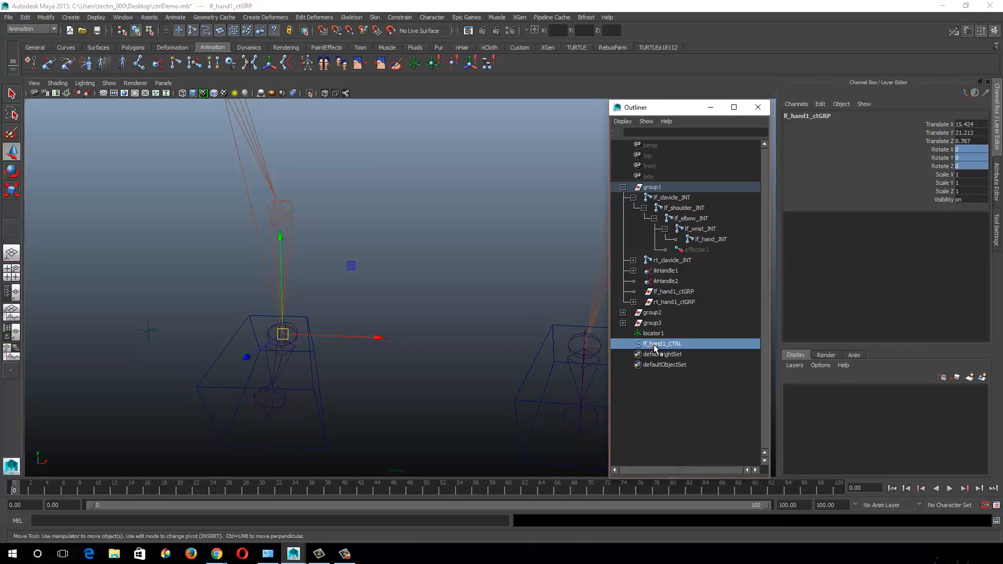
pyautogui.moveTo(654, 344); pyautogui.dragTo(672, 293)
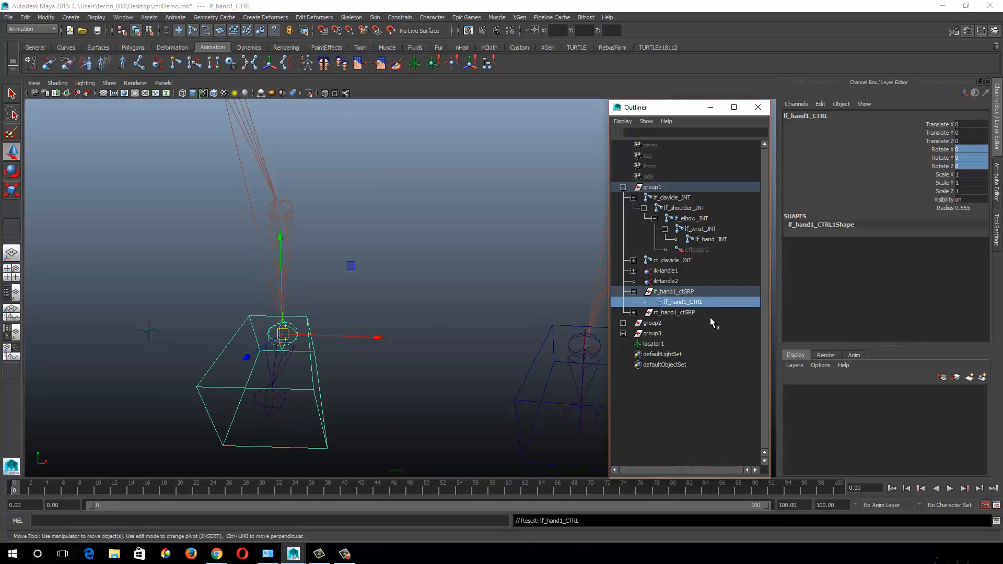
pyautogui.click(688, 291)
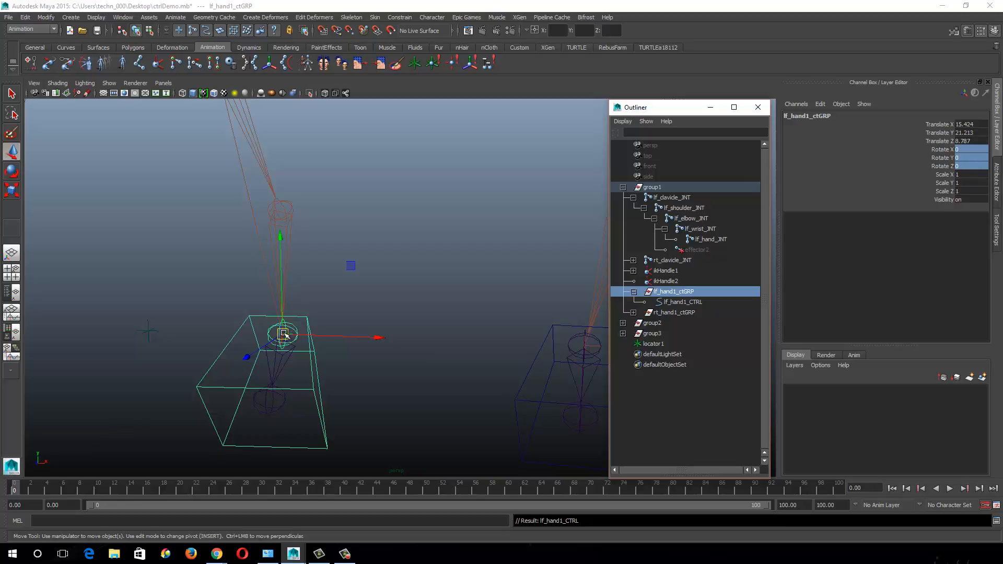
# Set the joint Draw Style of lf_hand1_CTRL to None so only its curve shape is drawn.
pyautogui.click(657, 303)
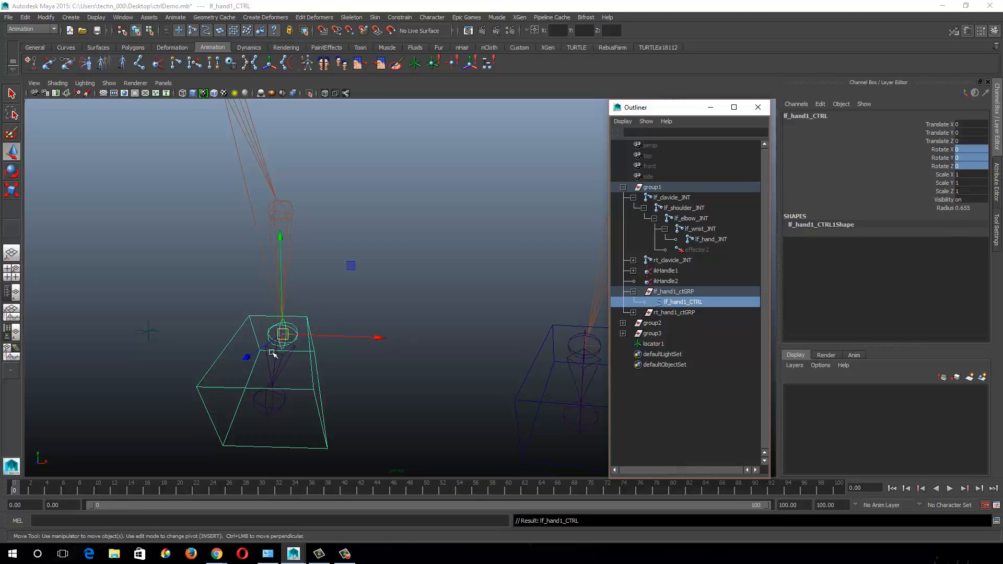
pyautogui.click(997, 183)
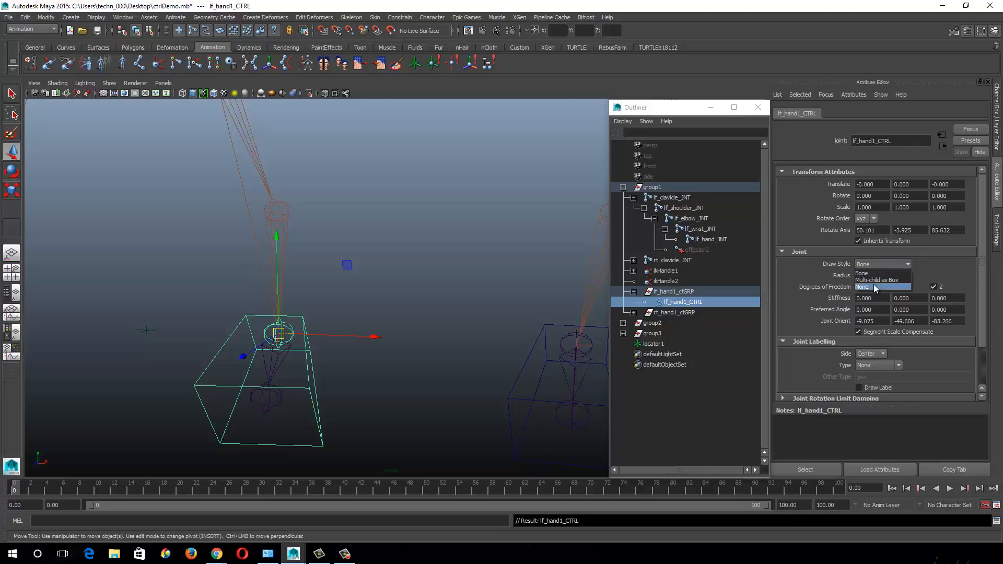
pyautogui.click(874, 286)
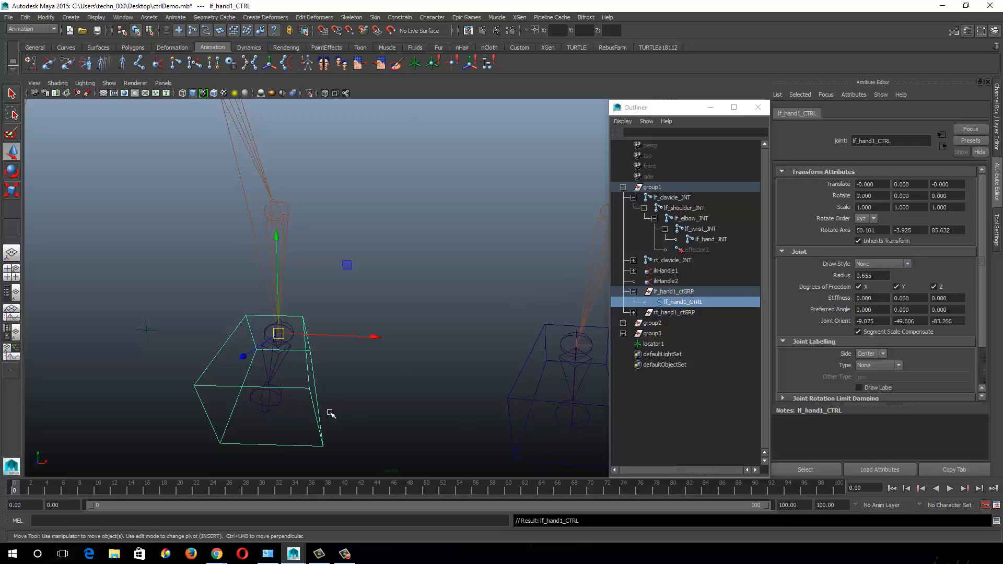
pyautogui.keyDown('alt'); pyautogui.moveTo(331, 414); pyautogui.dragTo(345, 414); pyautogui.keyUp('alt')
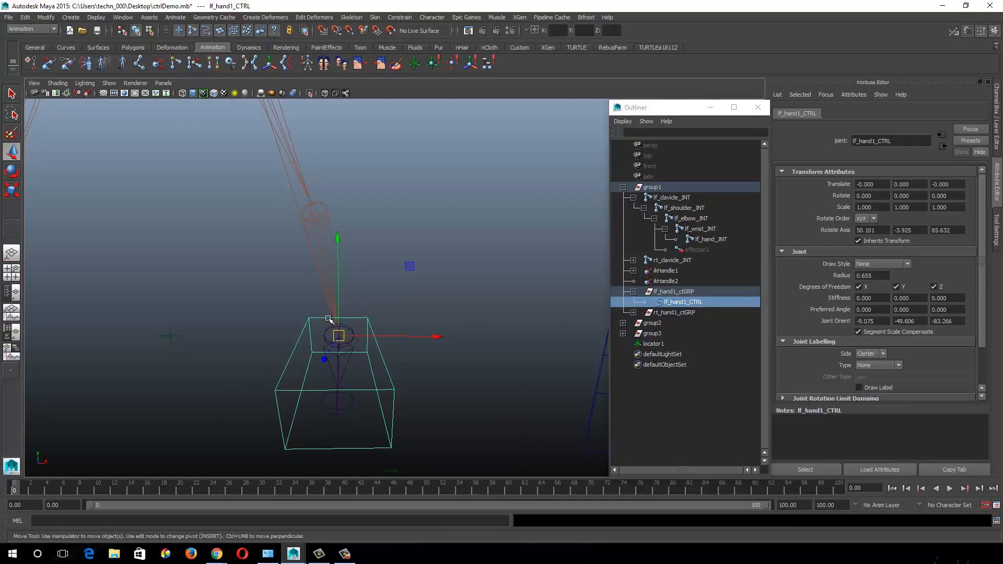
pyautogui.keyDown('alt'); pyautogui.moveTo(307, 381); pyautogui.dragTo(296, 376); pyautogui.keyUp('alt')
pyautogui.press('e')
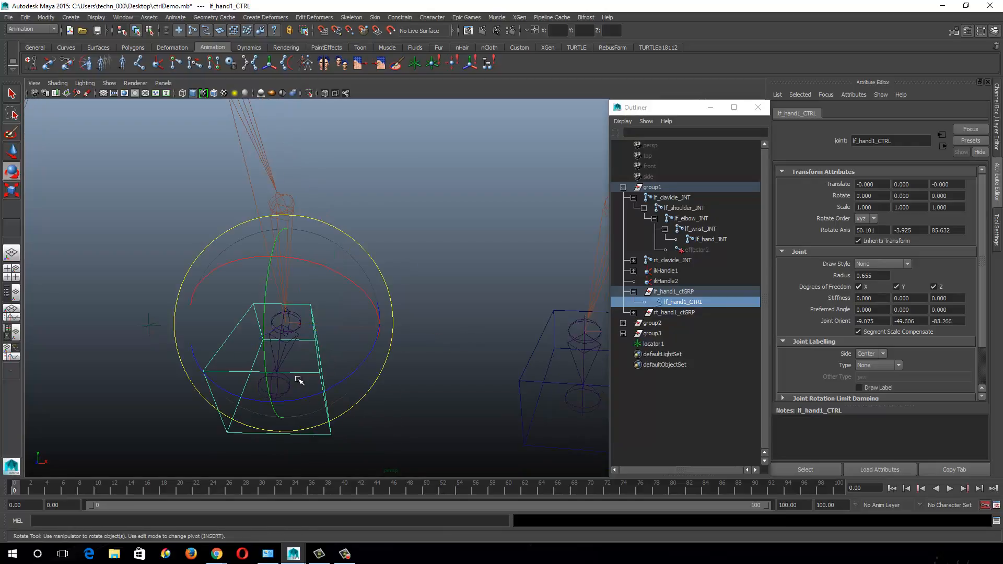
# Orient-constrain lf_hand1_CTRL to lf_wrist_JNT with Maintain offset off and all axes constrained.
pyautogui.press('q')
pyautogui.click(284, 352)
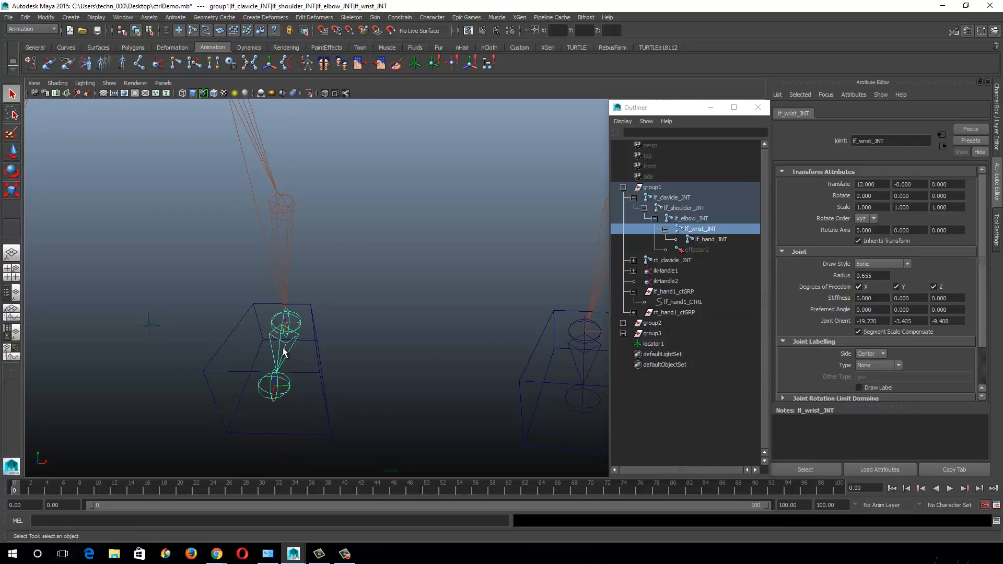
pyautogui.keyDown('ctrl'); pyautogui.click(684, 302); pyautogui.keyUp('ctrl')
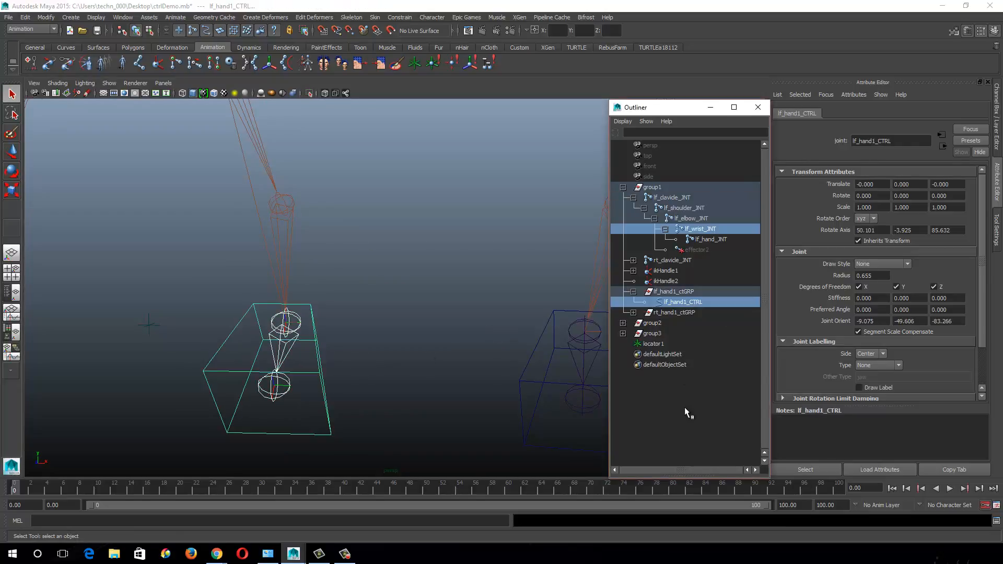
pyautogui.click(396, 17)
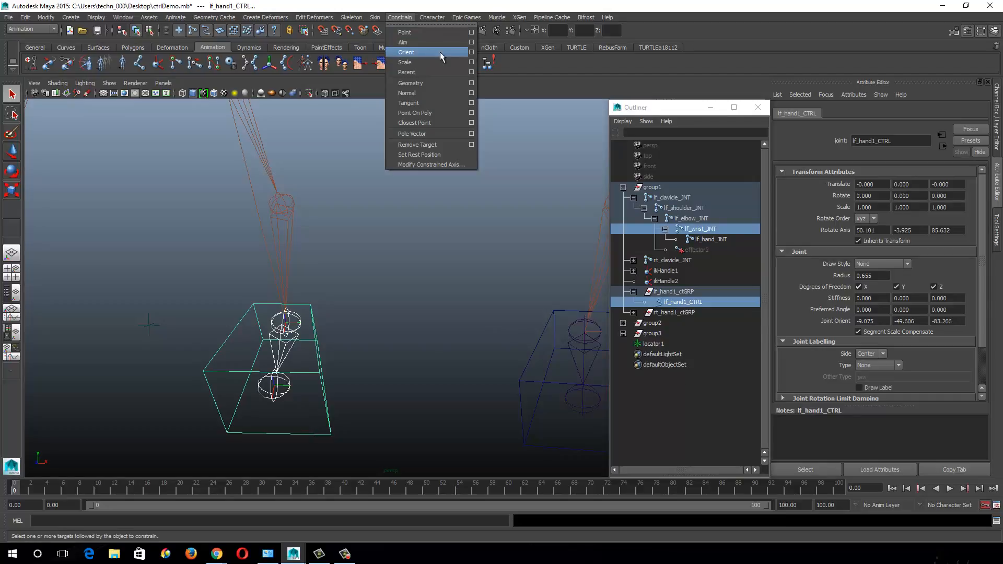
pyautogui.click(471, 52)
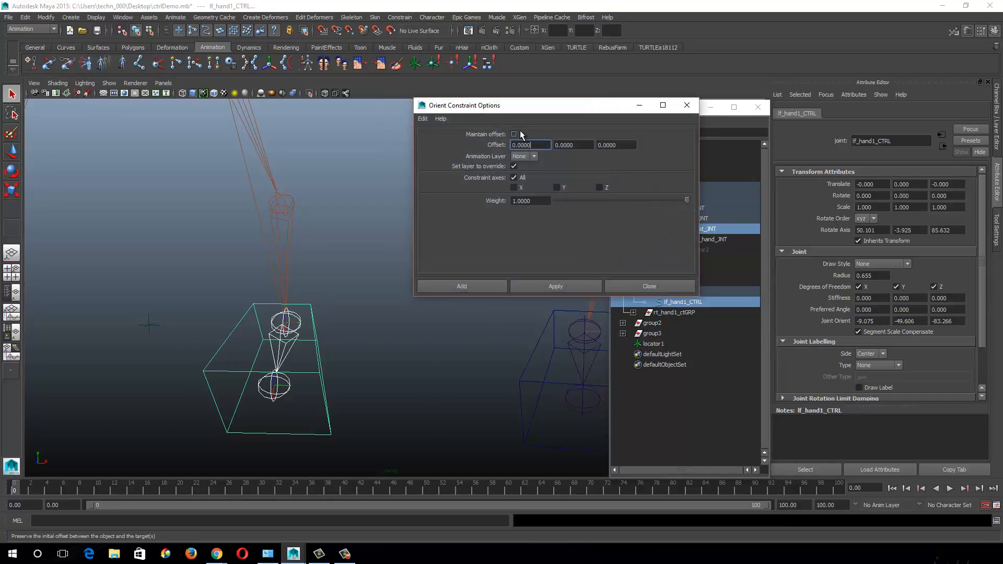
pyautogui.click(560, 281)
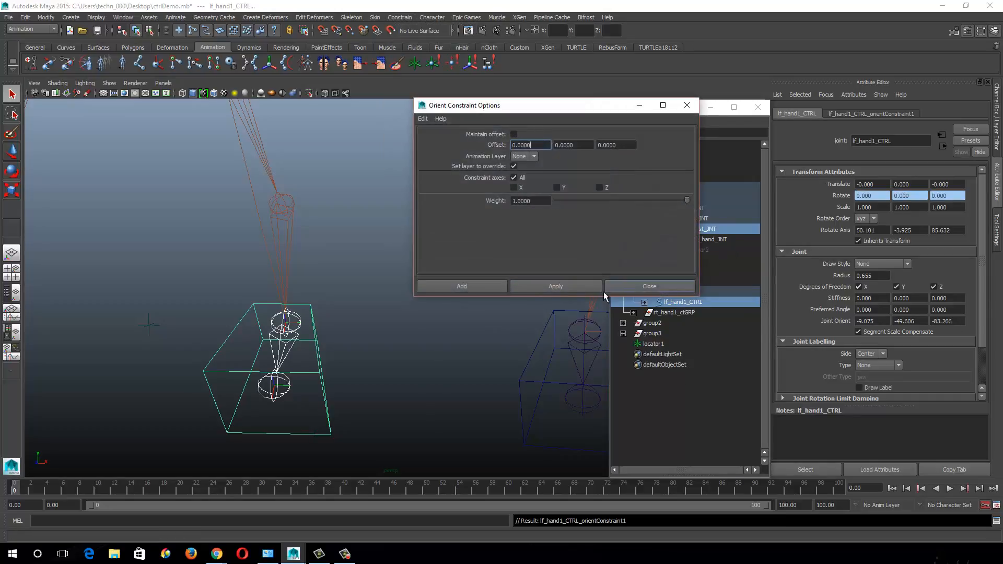
pyautogui.click(649, 286)
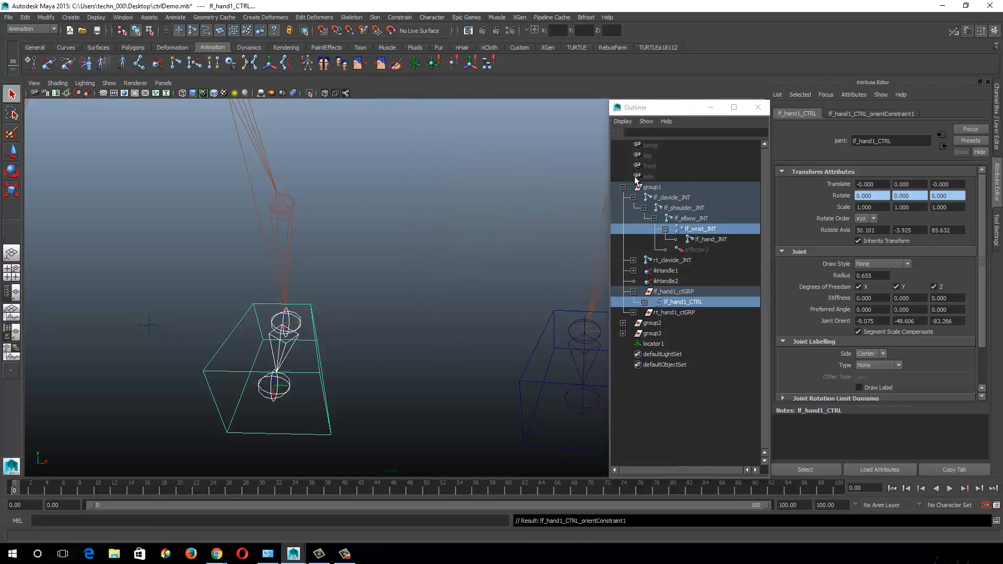
# Duplicate rt_wrist_JNT within the right arm's joint hierarchy.
pyautogui.keyDown('alt'); pyautogui.moveTo(146, 343); pyautogui.dragTo(335, 346, button='middle'); pyautogui.keyUp('alt')
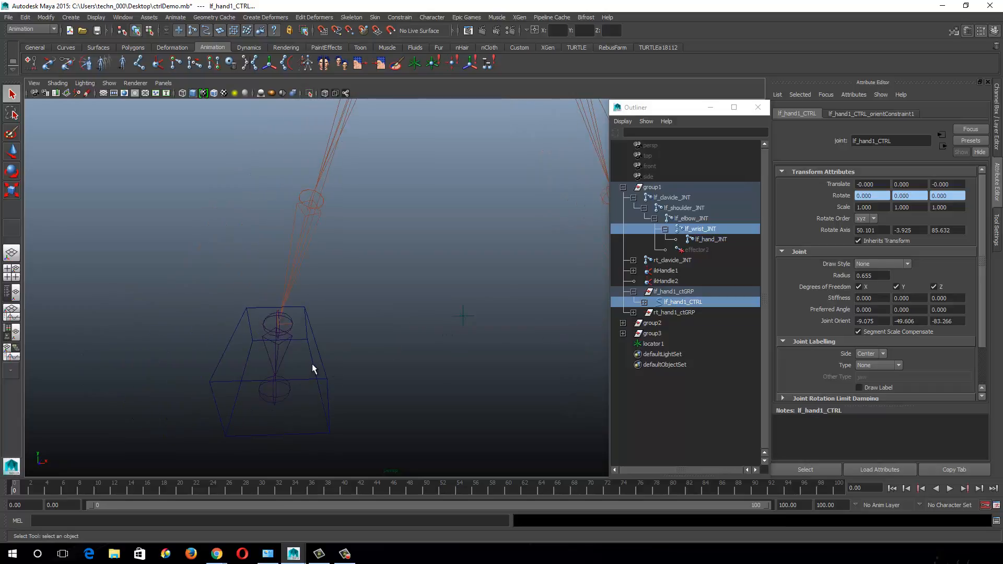
pyautogui.moveTo(313, 370); pyautogui.dragTo(345, 411)
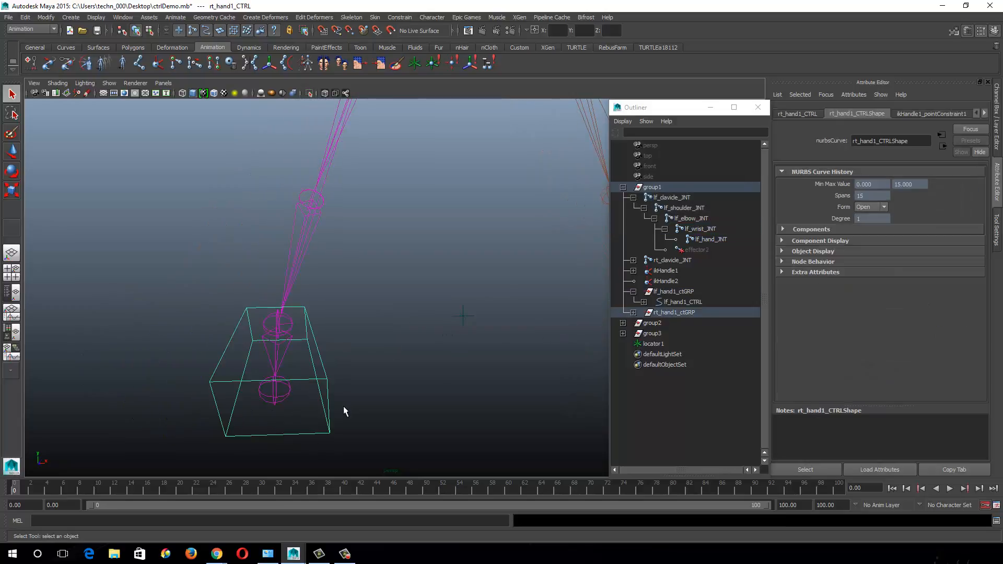
pyautogui.click(277, 353)
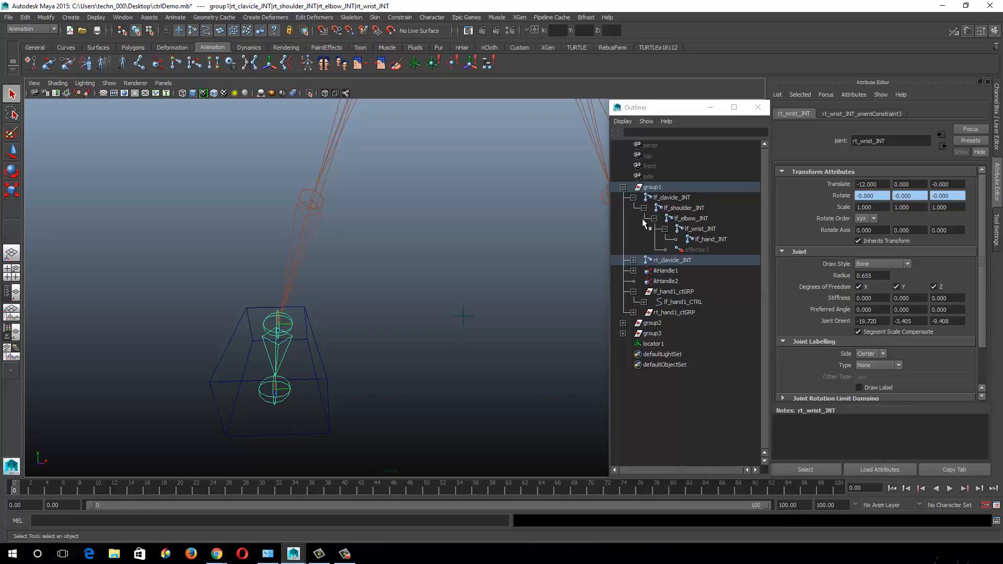
pyautogui.click(632, 198)
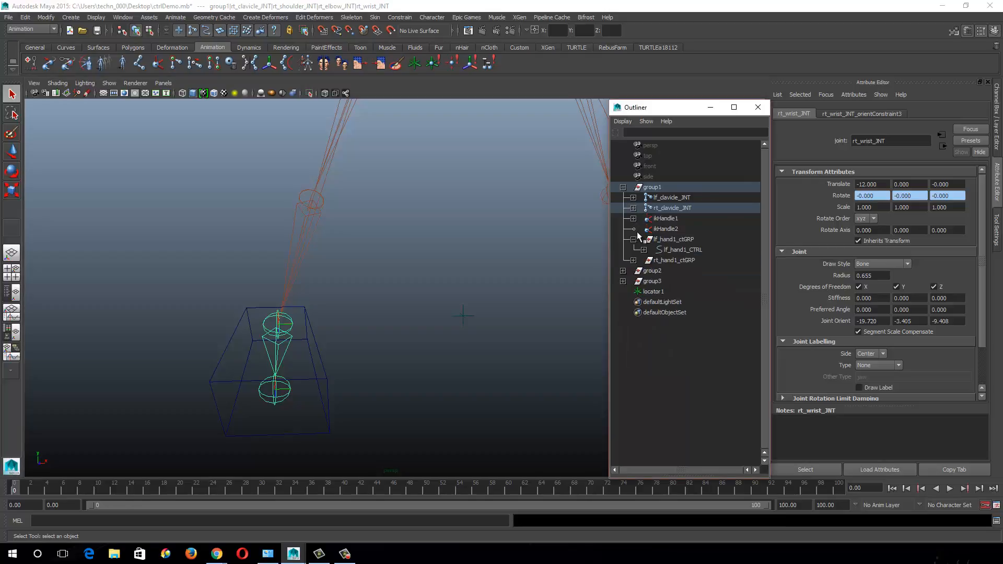
pyautogui.keyDown('shift'); pyautogui.click(633, 208); pyautogui.keyUp('shift')
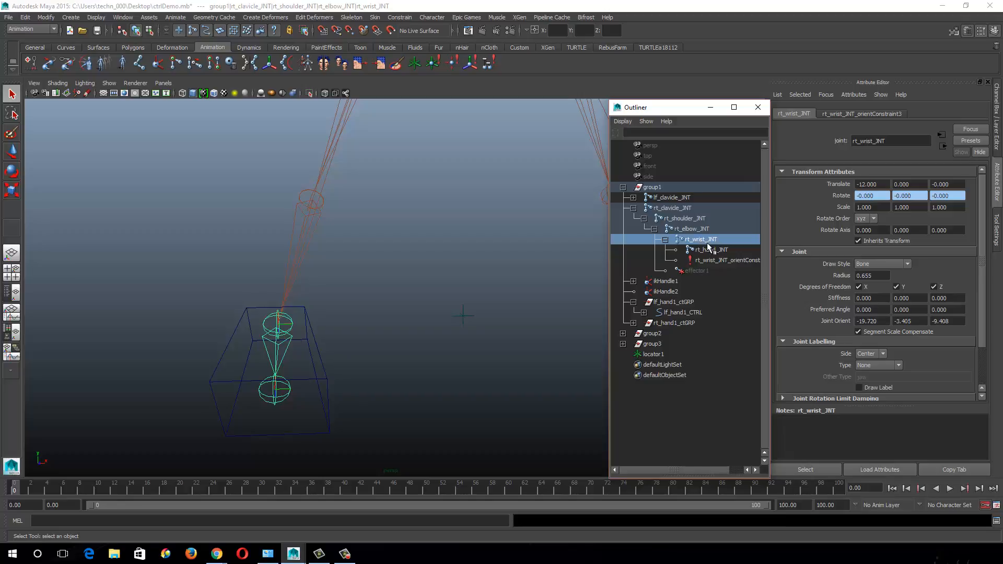
pyautogui.hotkey('ctrl', 'd')
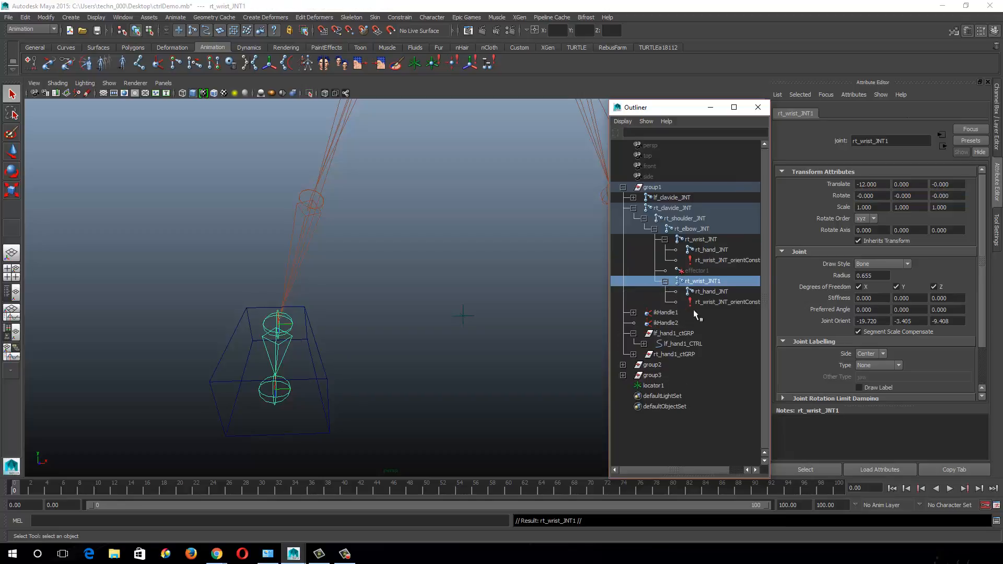
# Delete the orient constraints under rt_wrist_JNT and under its duplicate.
pyautogui.click(713, 260)
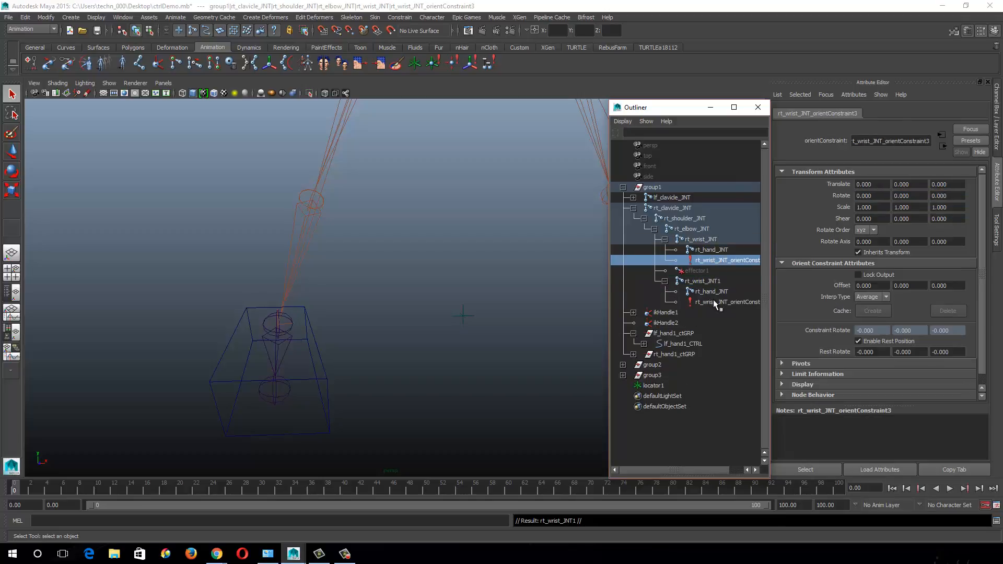
pyautogui.keyDown('ctrl'); pyautogui.click(712, 300); pyautogui.keyUp('ctrl')
pyautogui.press('Delete')
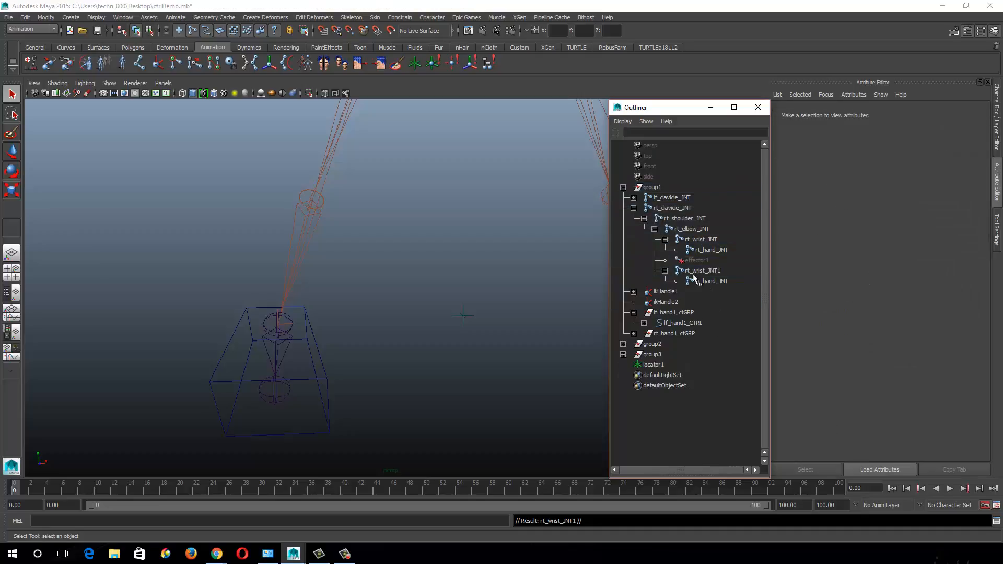
# Parent the duplicate joint rt_wrist_JNT1 under rt_wrist_JNT.
pyautogui.click(699, 271)
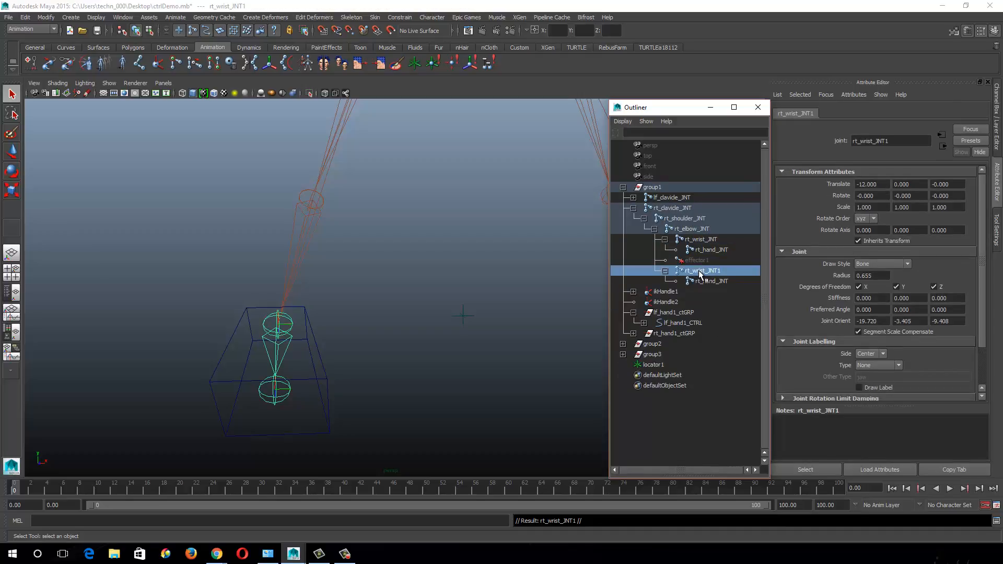
pyautogui.click(463, 315)
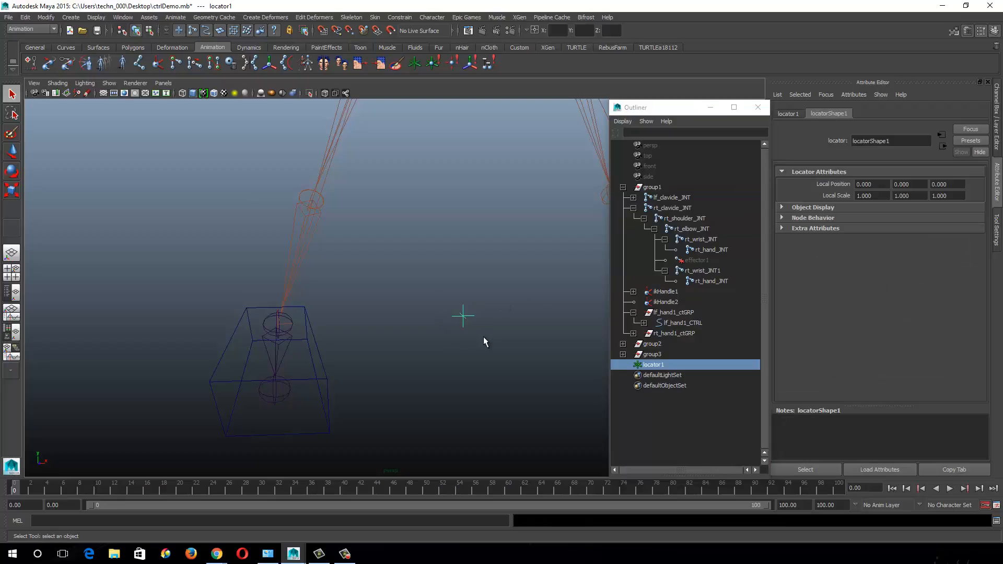
pyautogui.click(703, 272)
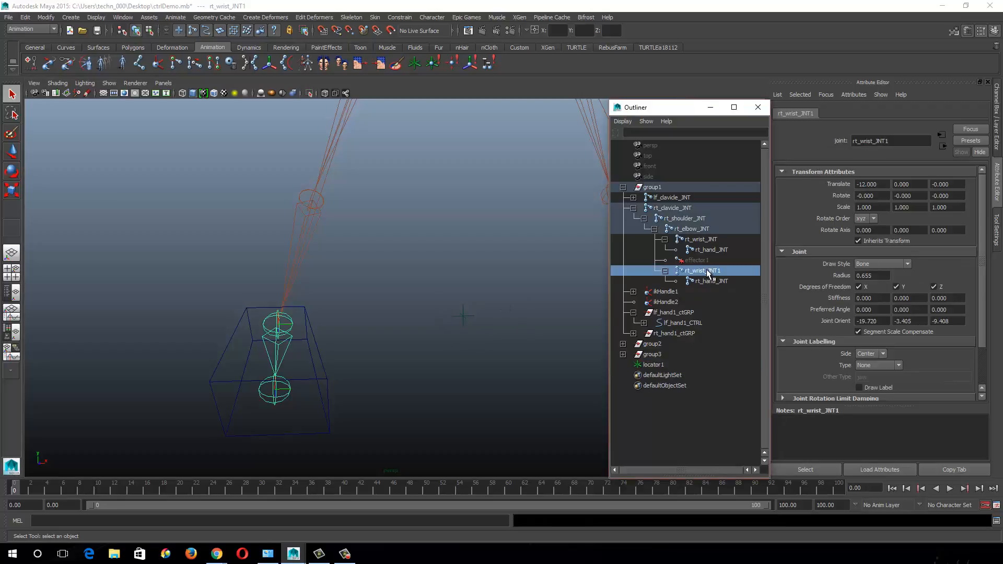
pyautogui.moveTo(704, 275); pyautogui.dragTo(701, 241, button='middle')
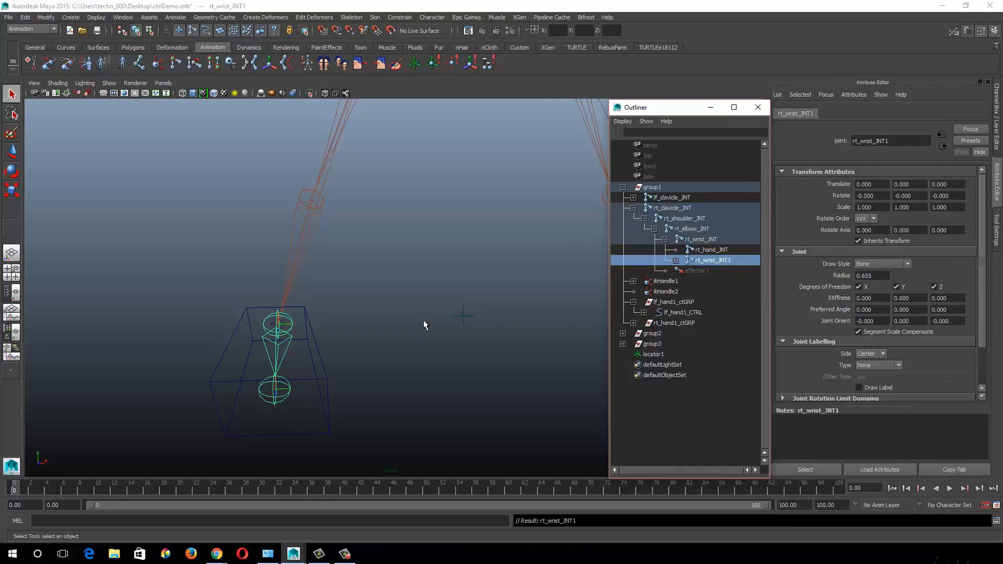
# Align rt_wrist_JNT1 to locator1 using an orient constraint, and delete that constraint.
pyautogui.click(462, 315)
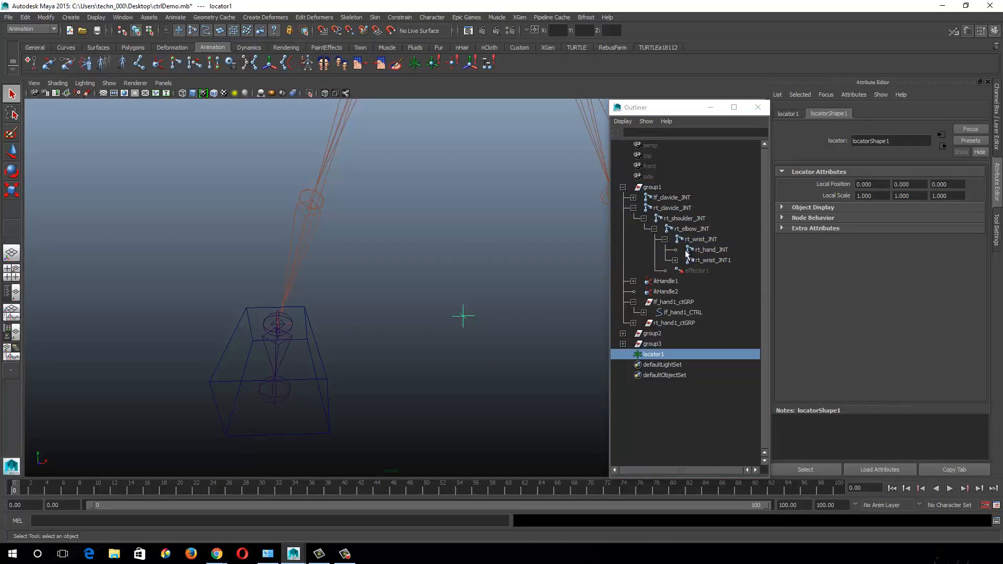
pyautogui.keyDown('ctrl'); pyautogui.click(708, 261); pyautogui.keyUp('ctrl')
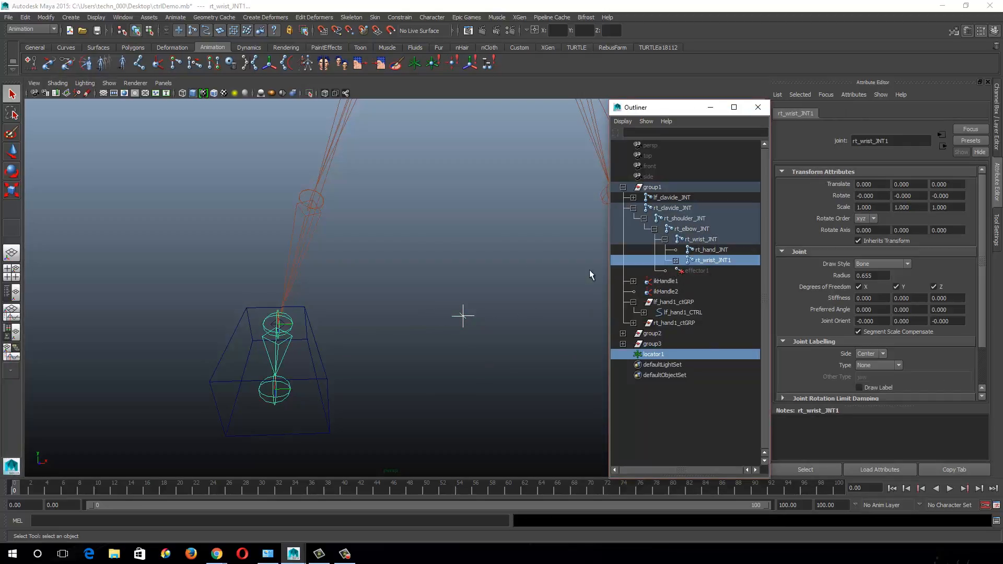
pyautogui.click(400, 18)
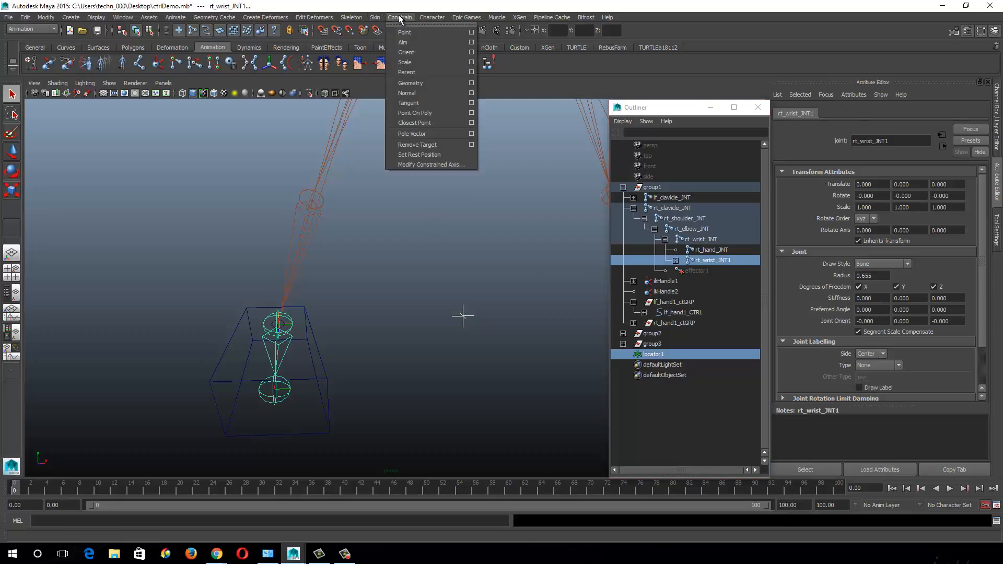
pyautogui.click(405, 52)
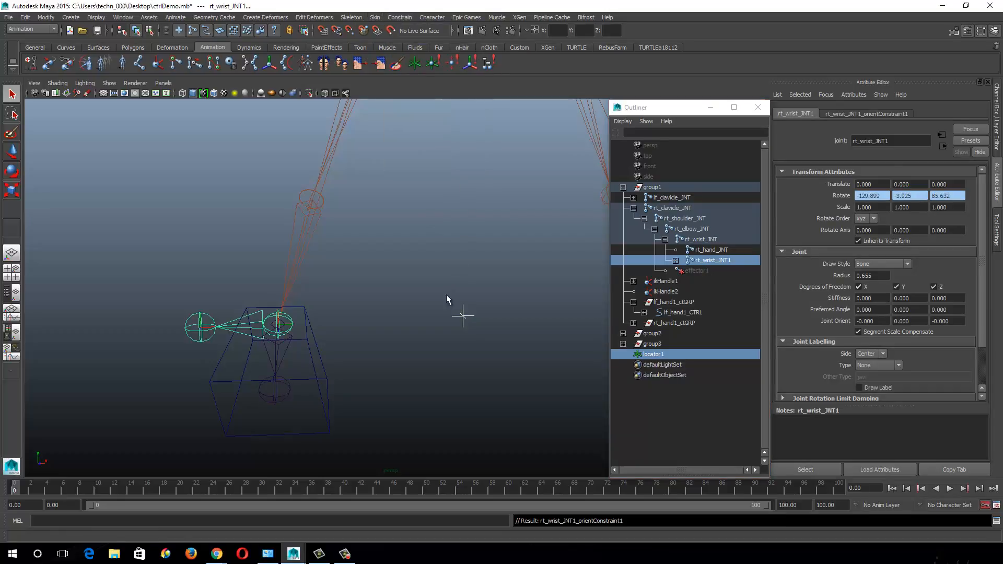
pyautogui.click(675, 260)
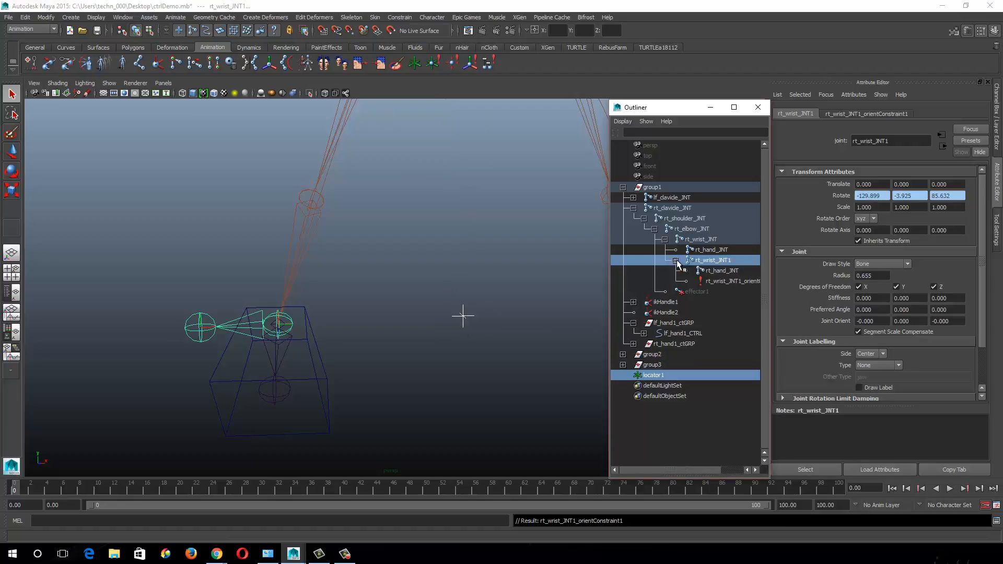
pyautogui.click(711, 281)
pyautogui.press('Delete')
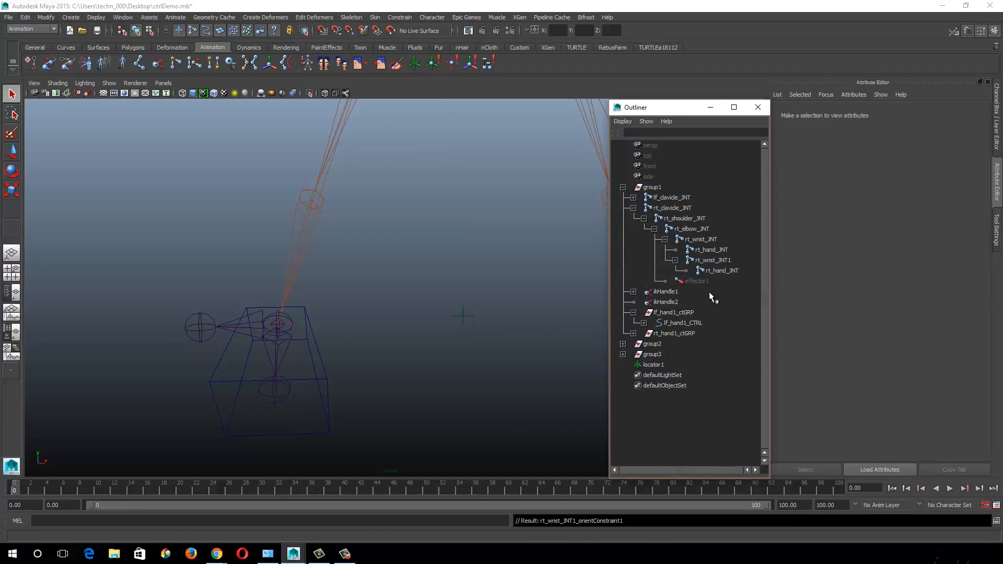
# Delete the duplicated rt_hand_JNT under rt_wrist_JNT1.
pyautogui.click(713, 271)
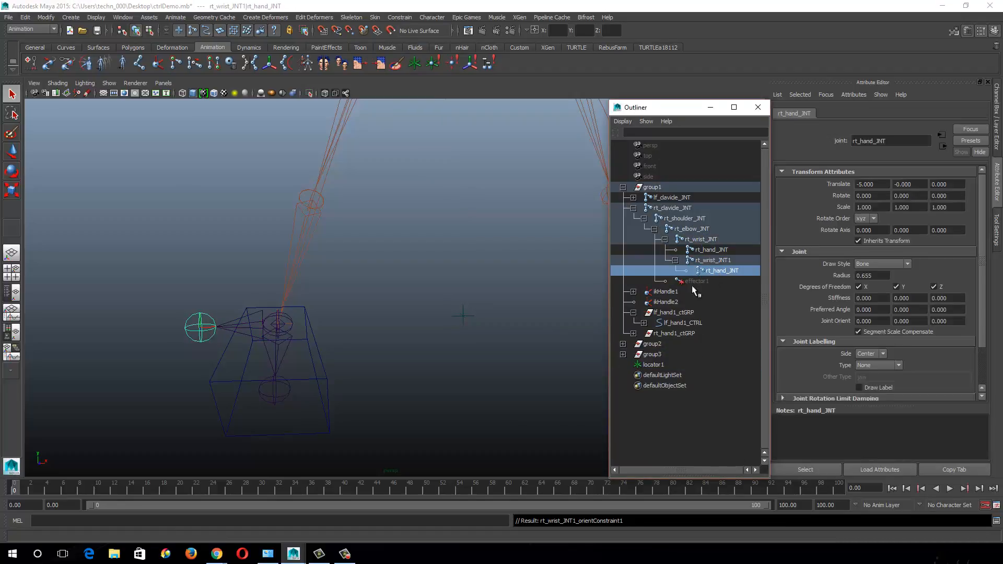
pyautogui.keyDown('alt'); pyautogui.moveTo(488, 331); pyautogui.dragTo(417, 325); pyautogui.keyUp('alt')
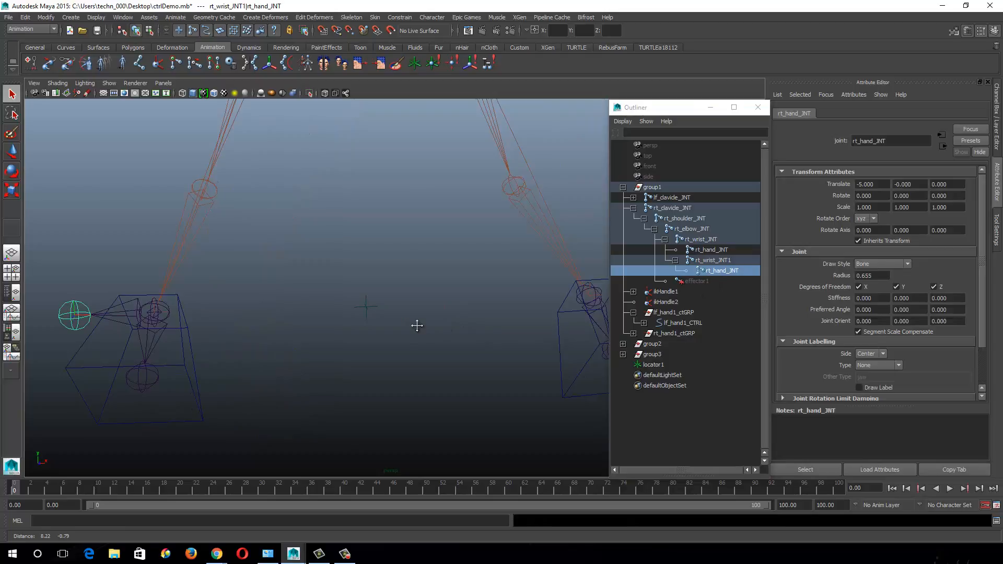
pyautogui.click(723, 261)
pyautogui.click(725, 267)
pyautogui.press('Delete')
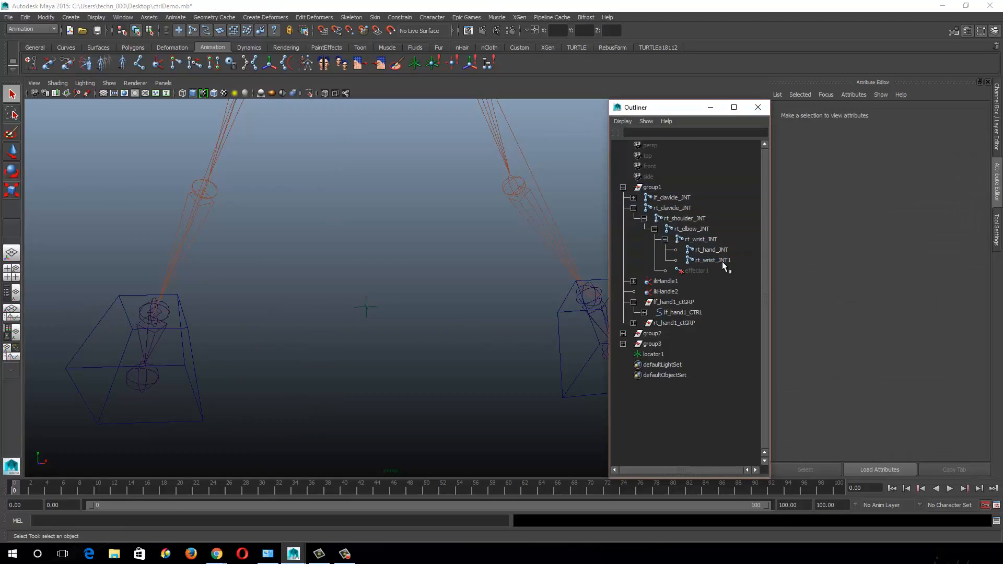
# Unparent rt_wrist_JNT1 to the world and display its transform channels.
pyautogui.click(722, 259)
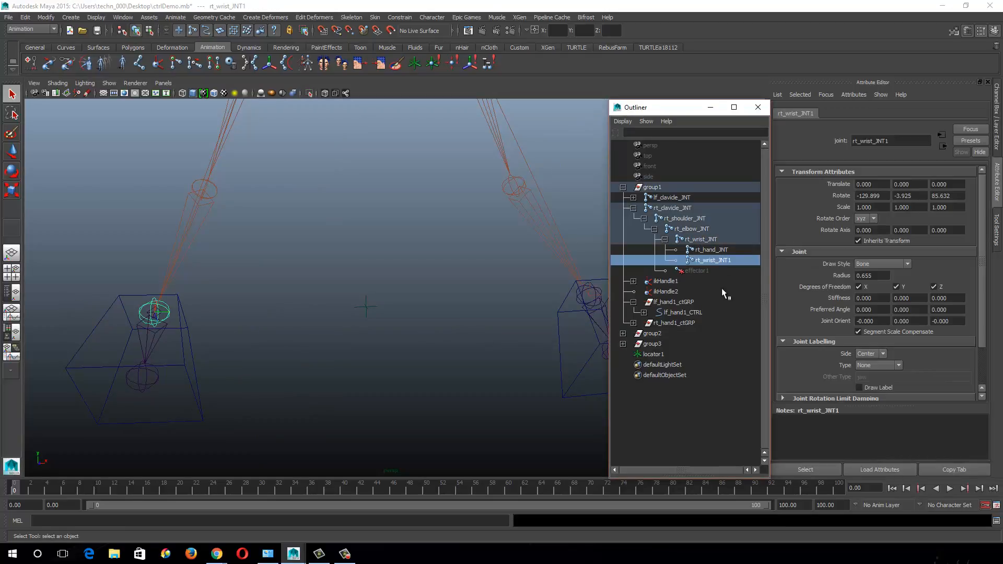
pyautogui.hotkey('shift', 'p')
pyautogui.press('f')
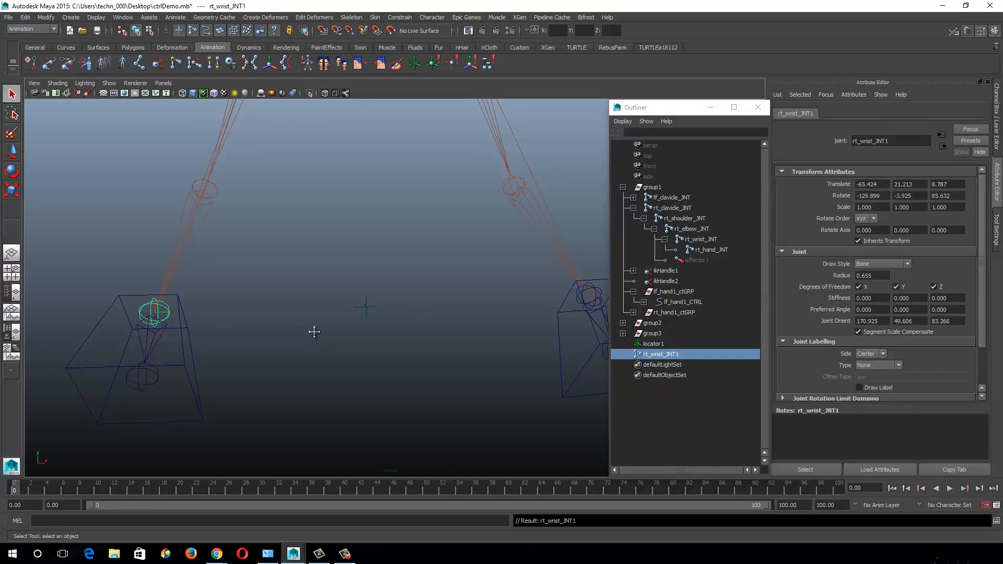
pyautogui.click(997, 116)
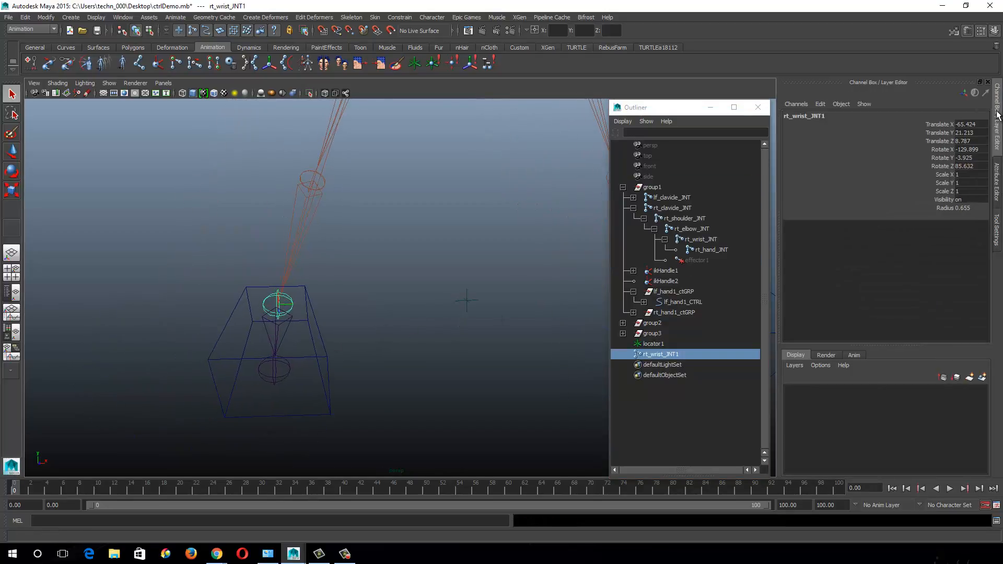
# Copy rt_wrist_JNT1's Rotate values into its Rotate Axis attributes as -129.899, -3.925 and 85.632.
pyautogui.click(998, 193)
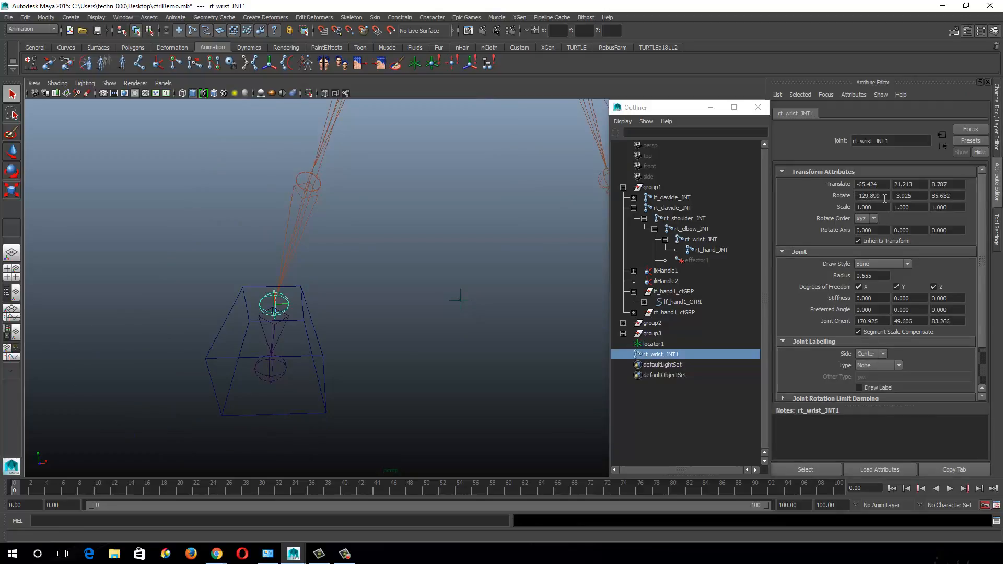
pyautogui.doubleClick(883, 197)
pyautogui.hotkey('ctrl', 'c')
pyautogui.doubleClick(882, 230)
pyautogui.hotkey('ctrl', 'v')
pyautogui.press('Tab')
pyautogui.doubleClick(921, 230)
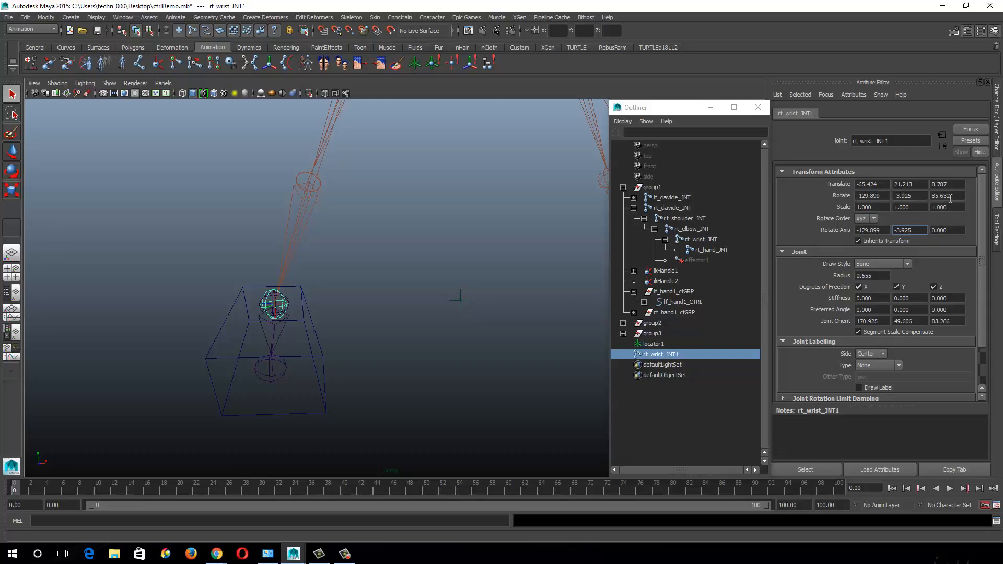
pyautogui.doubleClick(949, 197)
pyautogui.hotkey('ctrl', 'c')
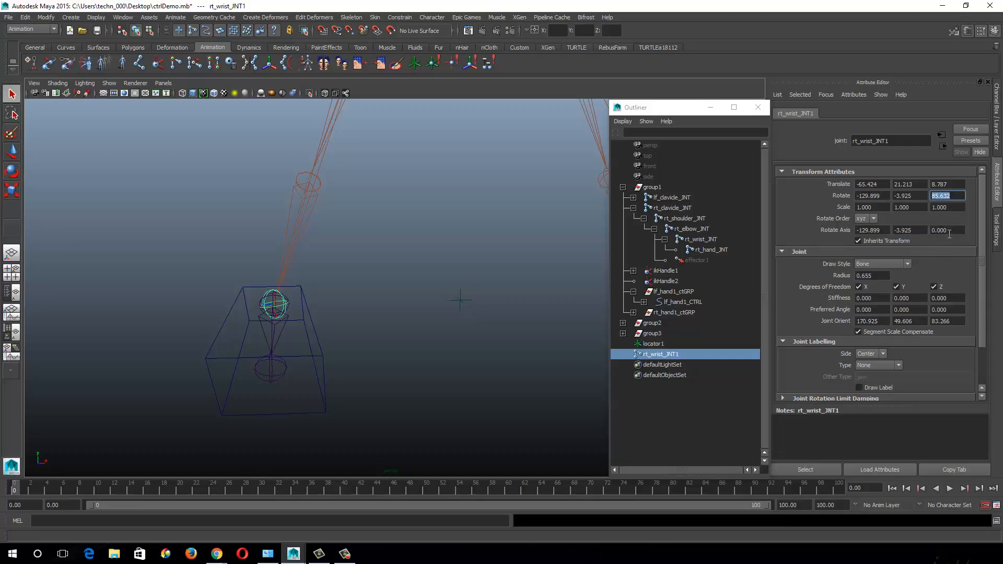
pyautogui.doubleClick(947, 230)
pyautogui.hotkey('ctrl', 'v')
# Set rt_wrist_JNT1's Rotate X, Y and Z to 0 and check its manipulator orientation.
pyautogui.doubleClick(948, 197)
pyautogui.write('0')
pyautogui.doubleClick(894, 196)
pyautogui.write('0')
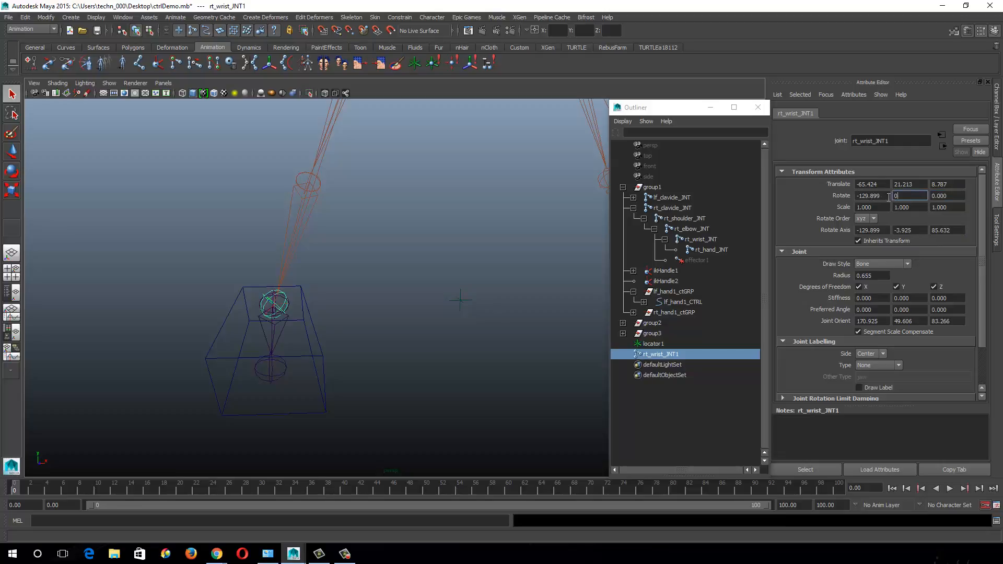
pyautogui.doubleClick(886, 196)
pyautogui.write('0')
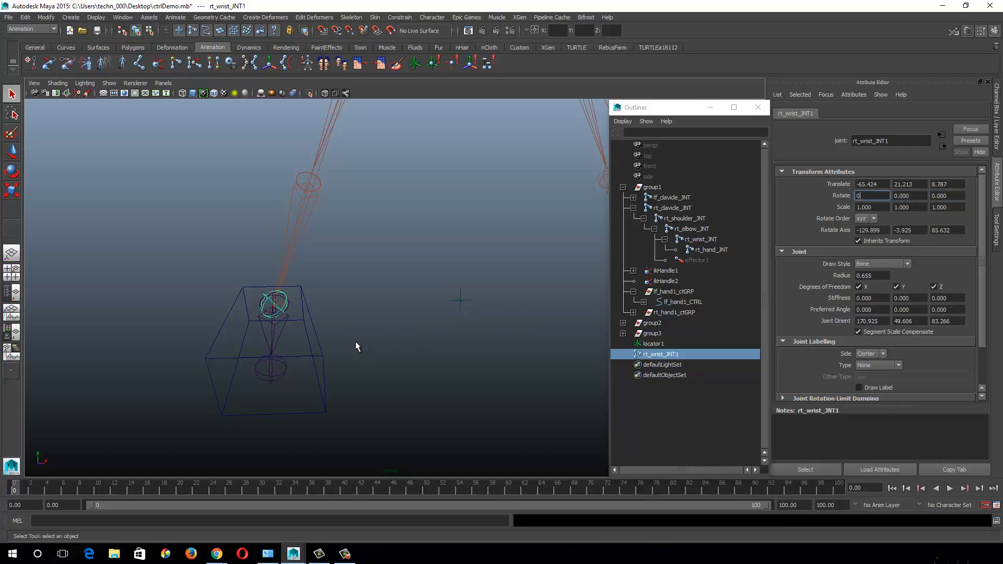
pyautogui.press('Return')
pyautogui.press('w')
pyautogui.keyDown('alt'); pyautogui.moveTo(362, 340); pyautogui.dragTo(385, 347); pyautogui.keyUp('alt')
pyautogui.press('e')
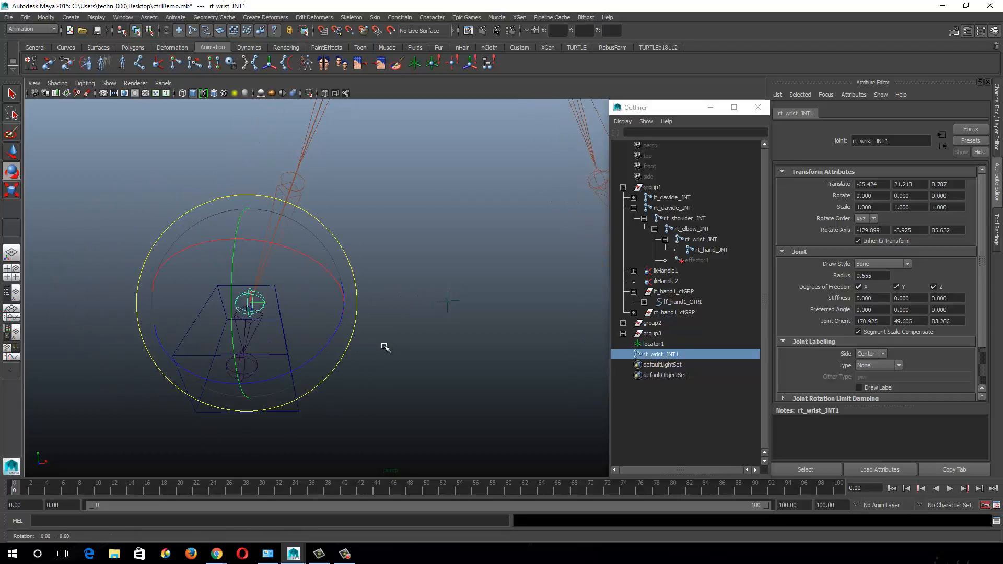
pyautogui.press('w')
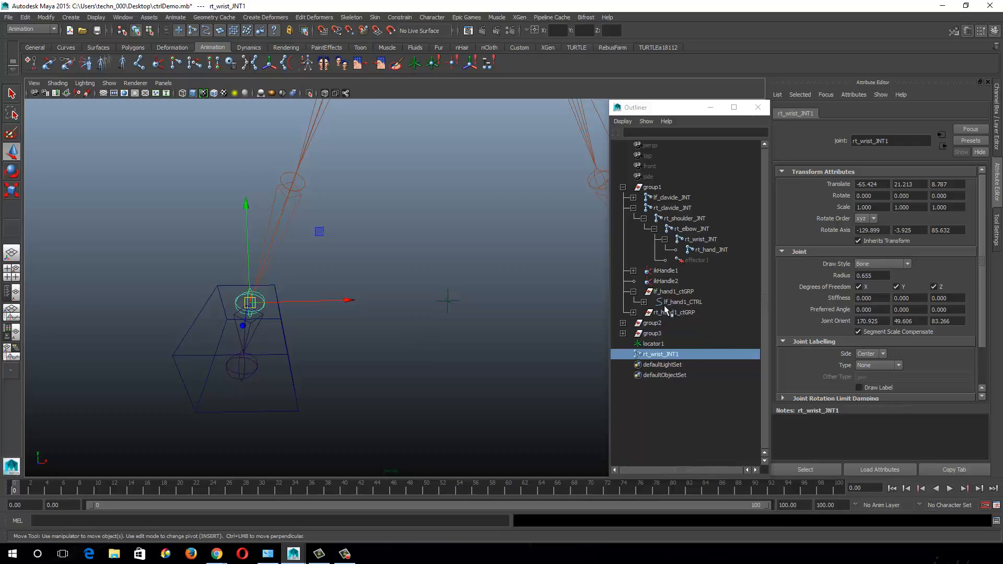
# Delete the orient constraint nested under lf_hand1_CTRL.
pyautogui.click(644, 302)
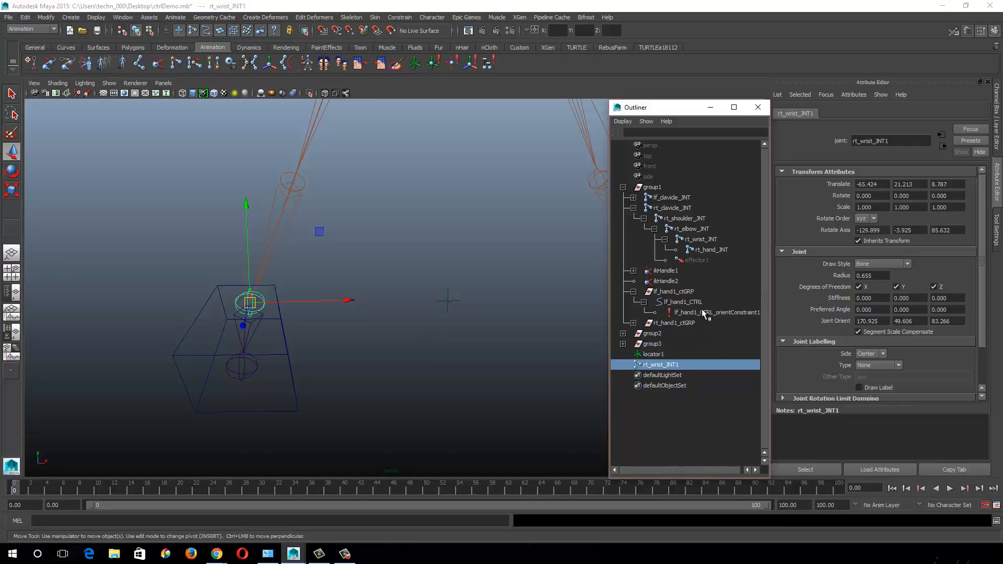
pyautogui.click(703, 313)
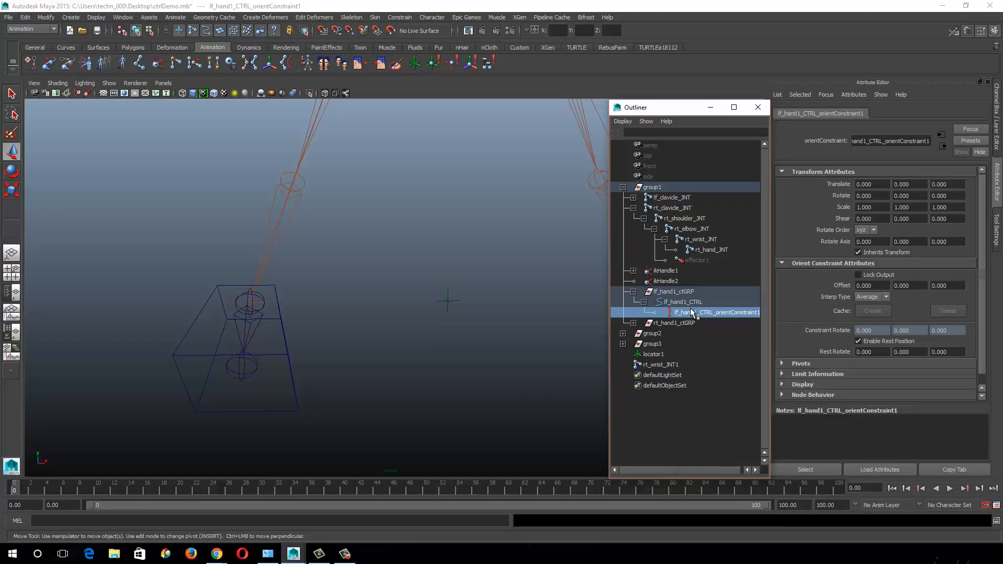
pyautogui.press('f')
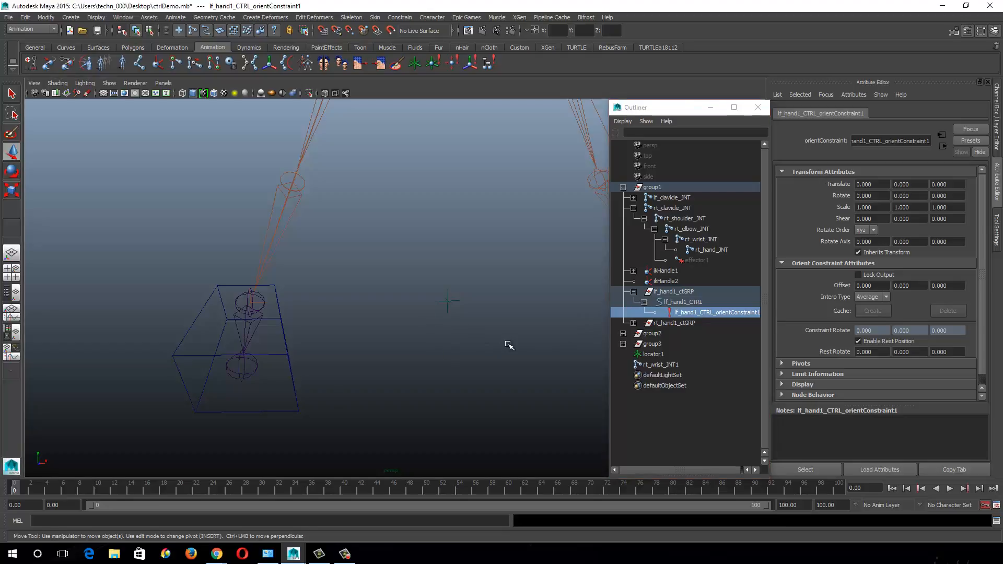
pyautogui.click(720, 311)
pyautogui.press('Delete')
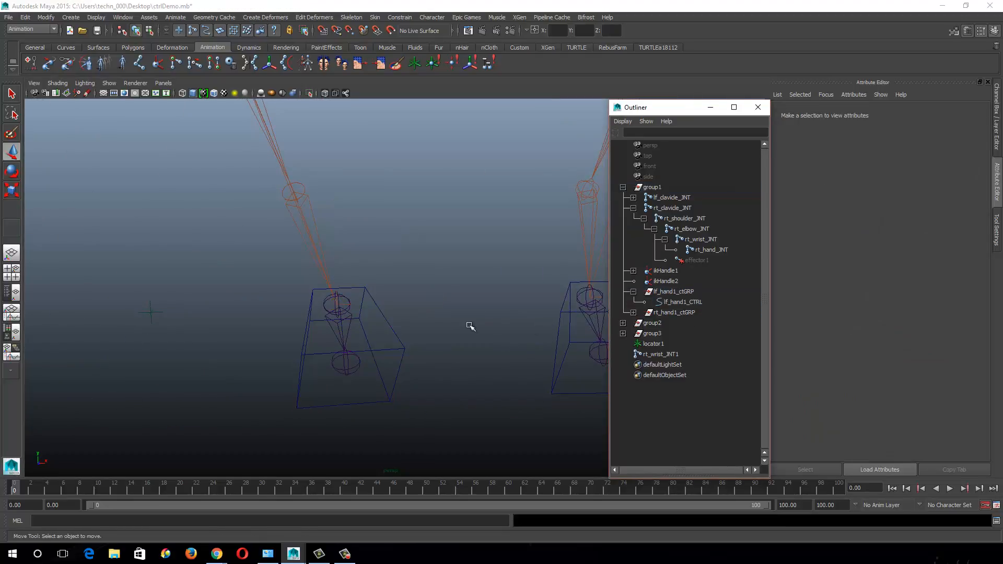
# Orient-constrain the lf_wrist_JNT joint to the lf_hand1_CTRL control.
pyautogui.moveTo(392, 335); pyautogui.dragTo(436, 370)
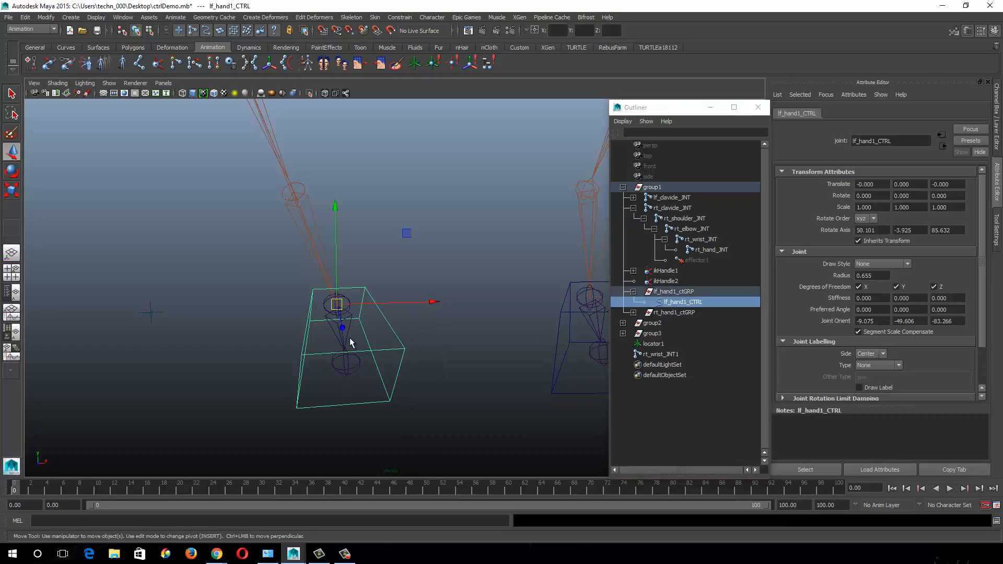
pyautogui.press('q')
pyautogui.keyDown('shift'); pyautogui.click(342, 335); pyautogui.keyUp('shift')
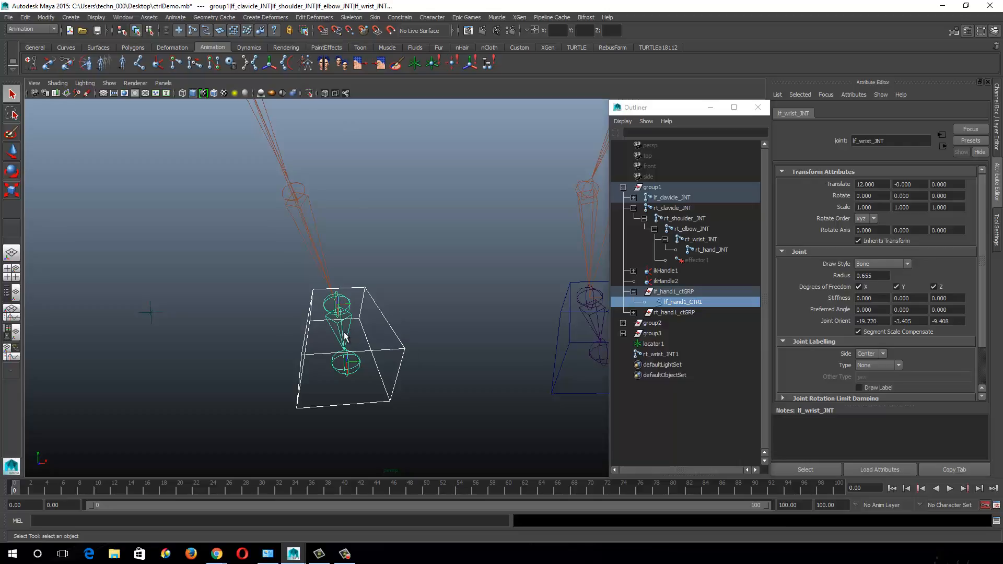
pyautogui.click(398, 18)
pyautogui.click(410, 50)
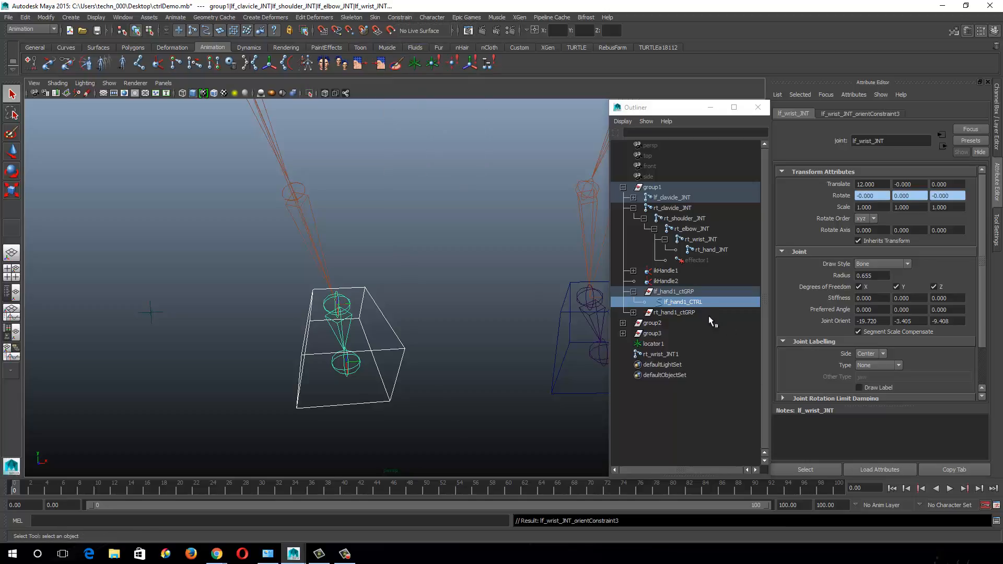
# Parent the curve rt_hand1_CTRL from rt_hand1_ctGRP under the joint rt_wrist_JNT1.
pyautogui.click(633, 292)
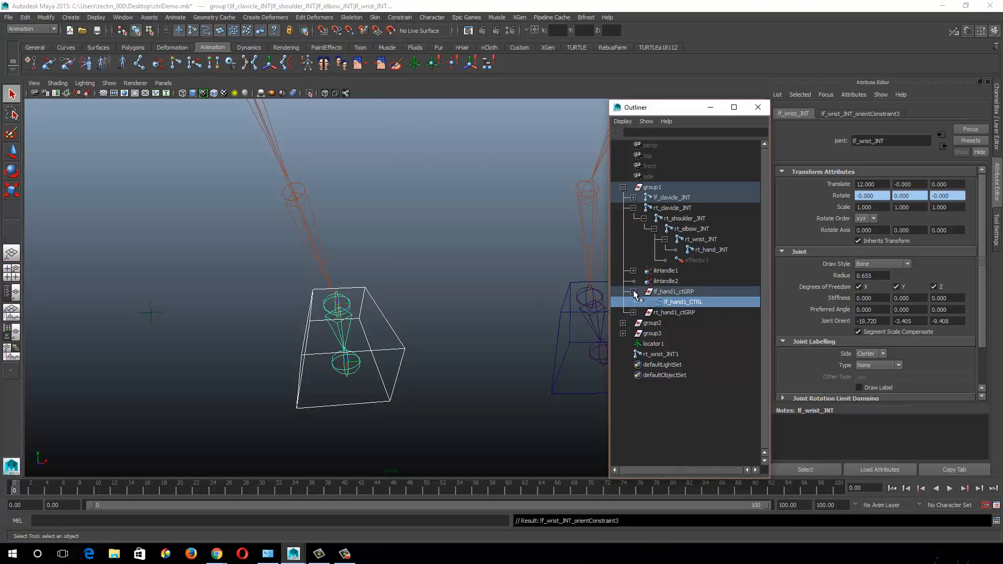
pyautogui.keyDown('alt'); pyautogui.moveTo(216, 371); pyautogui.dragTo(410, 338, button='middle'); pyautogui.keyUp('alt')
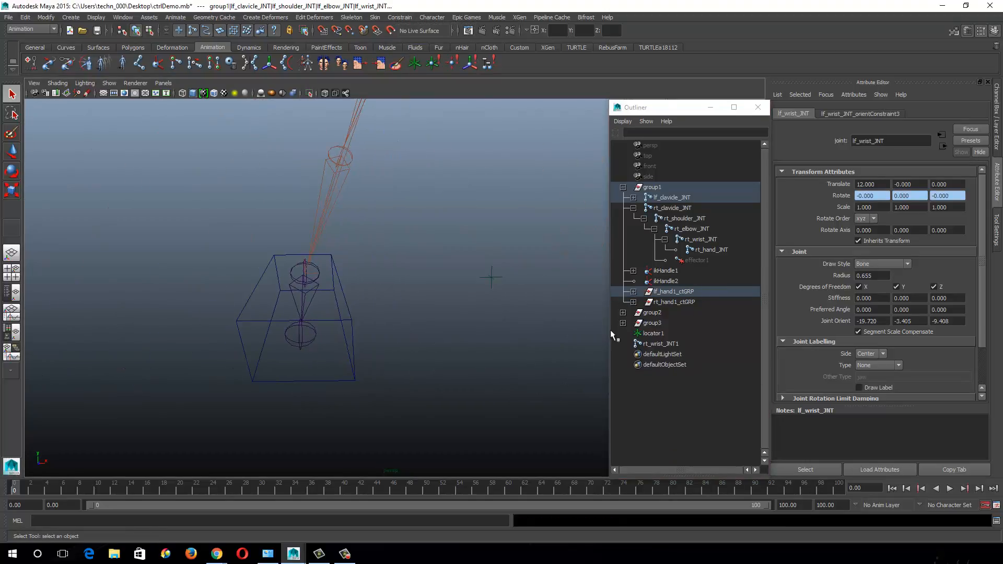
pyautogui.click(633, 302)
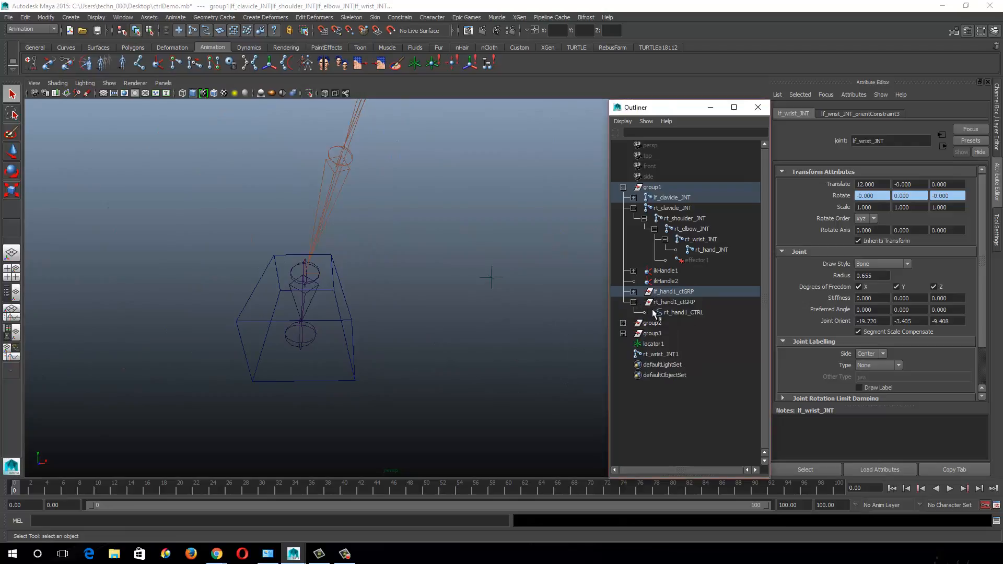
pyautogui.moveTo(378, 304)
pyautogui.keyDown('alt'); pyautogui.mouseDown()
pyautogui.moveTo(530, 313)
pyautogui.moveTo(345, 327)
pyautogui.mouseUp(); pyautogui.keyUp('alt')
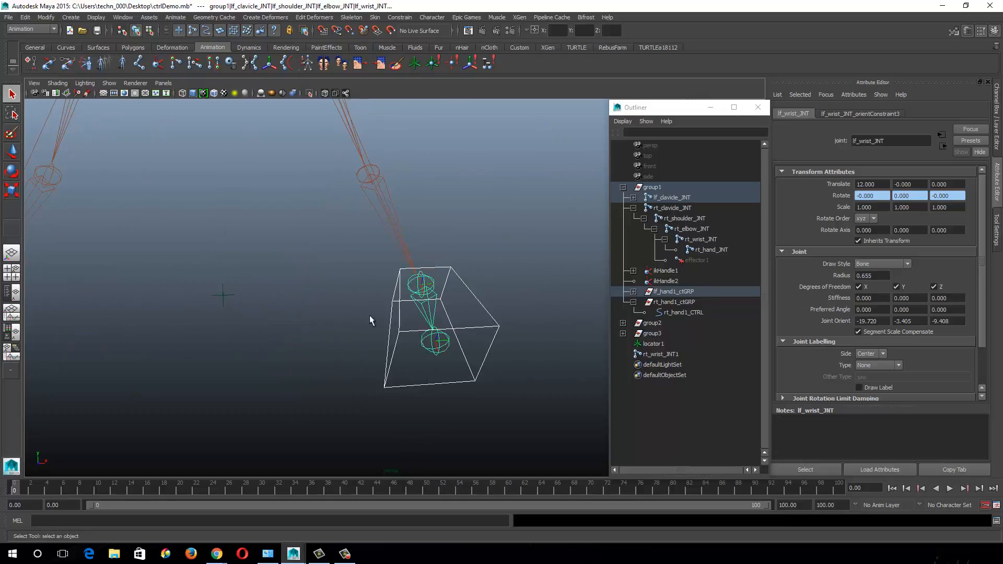
pyautogui.keyDown('alt'); pyautogui.moveTo(162, 349); pyautogui.dragTo(367, 330); pyautogui.keyUp('alt')
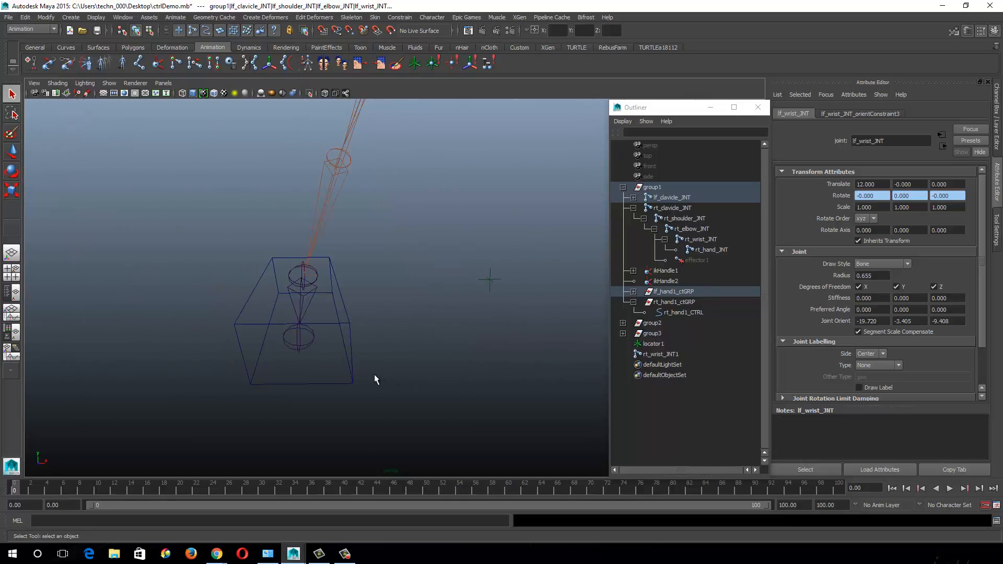
pyautogui.keyDown('alt'); pyautogui.moveTo(385, 329); pyautogui.dragTo(412, 332, button='middle'); pyautogui.keyUp('alt')
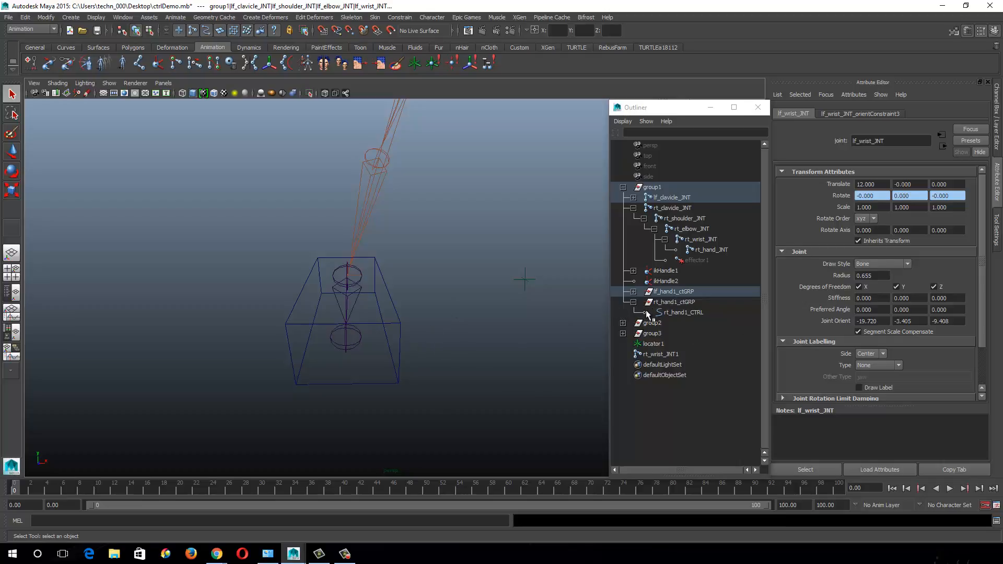
pyautogui.click(678, 313)
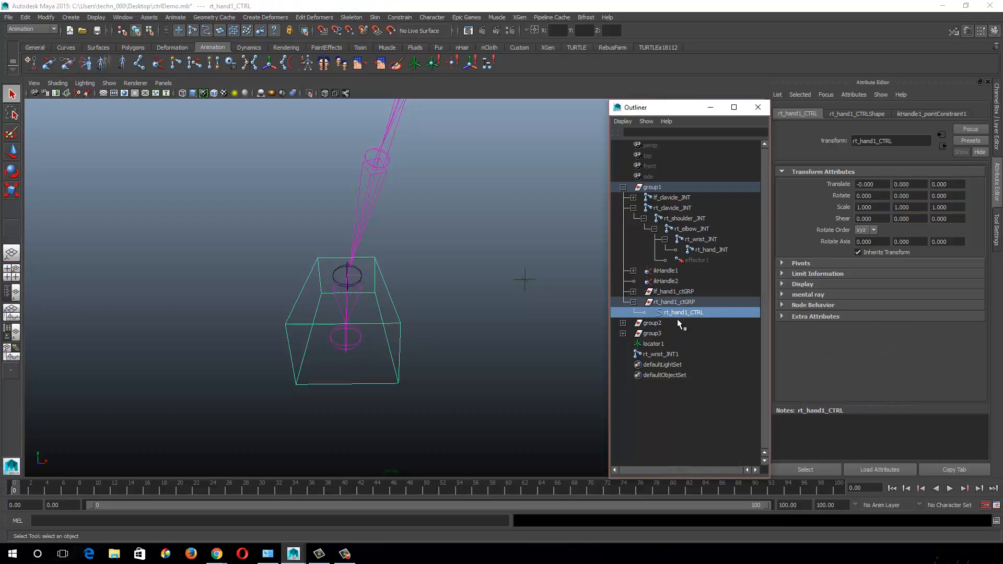
pyautogui.moveTo(687, 312); pyautogui.dragTo(676, 353, button='middle')
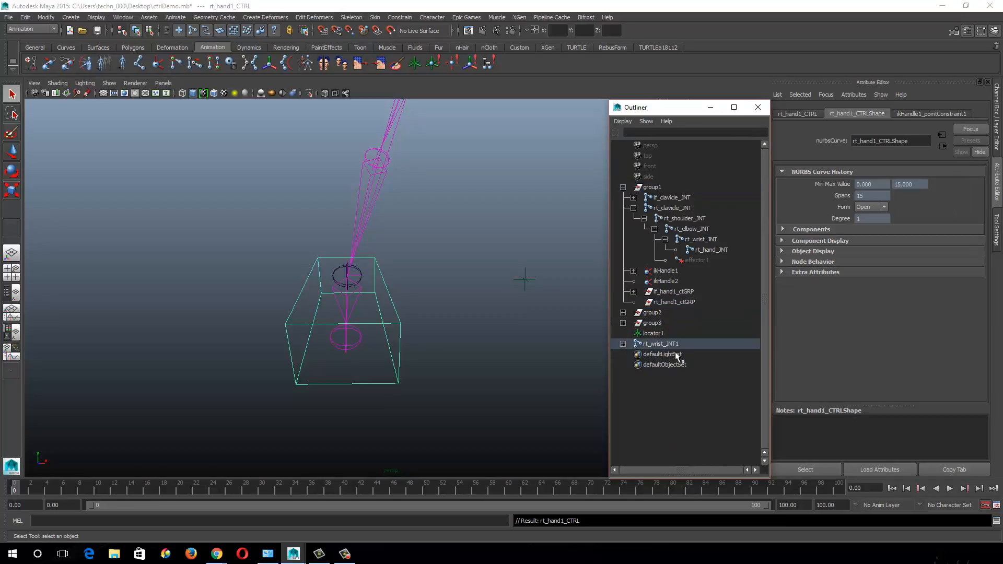
# Freeze the rotation of the rt_hand1_CTRL curve.
pyautogui.click(997, 120)
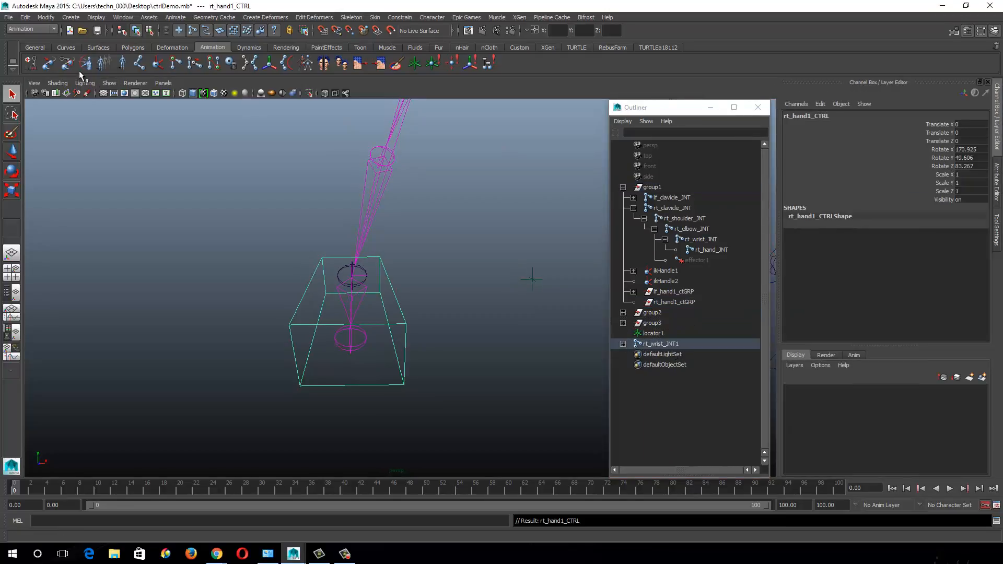
pyautogui.click(48, 17)
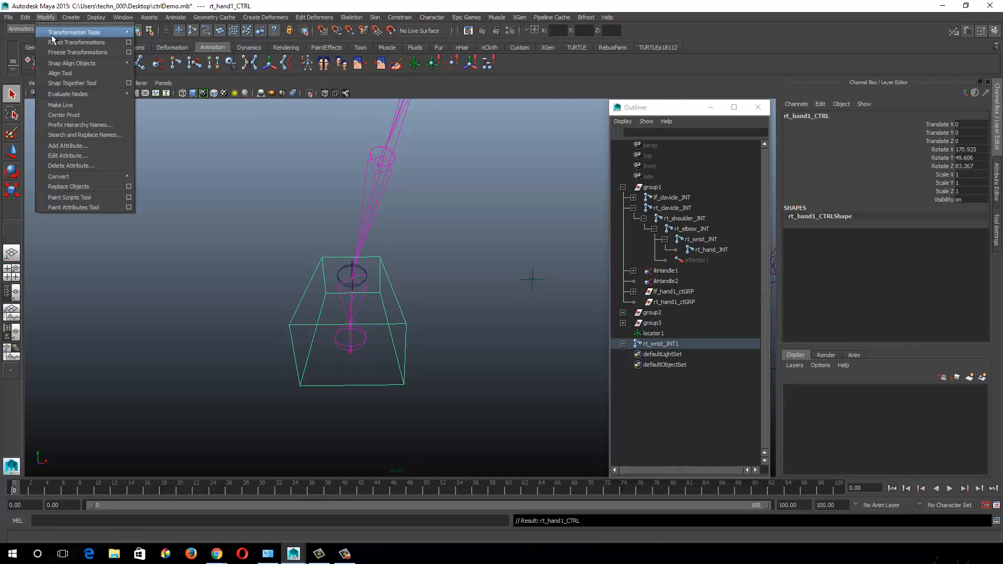
pyautogui.click(56, 53)
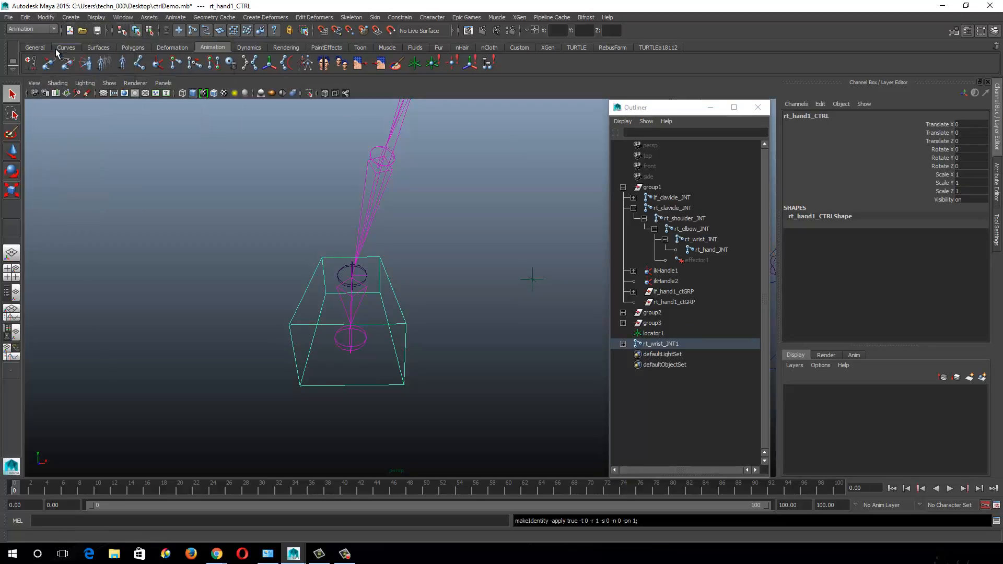
# Rename the curve under rt_wrist_JNT1 to rt_hand1_CTRL1 and its parent joint to rt_hand1_CTRL.
pyautogui.click(622, 343)
pyautogui.doubleClick(671, 356)
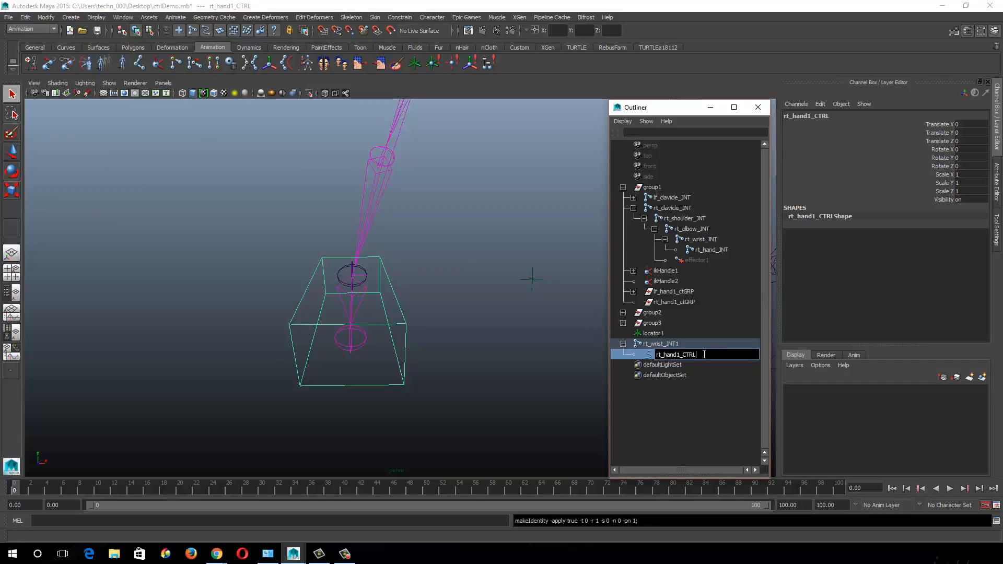
pyautogui.doubleClick(688, 355)
pyautogui.hotkey('ctrl', 'c')
pyautogui.click(705, 353)
pyautogui.write('1')
pyautogui.doubleClick(664, 345)
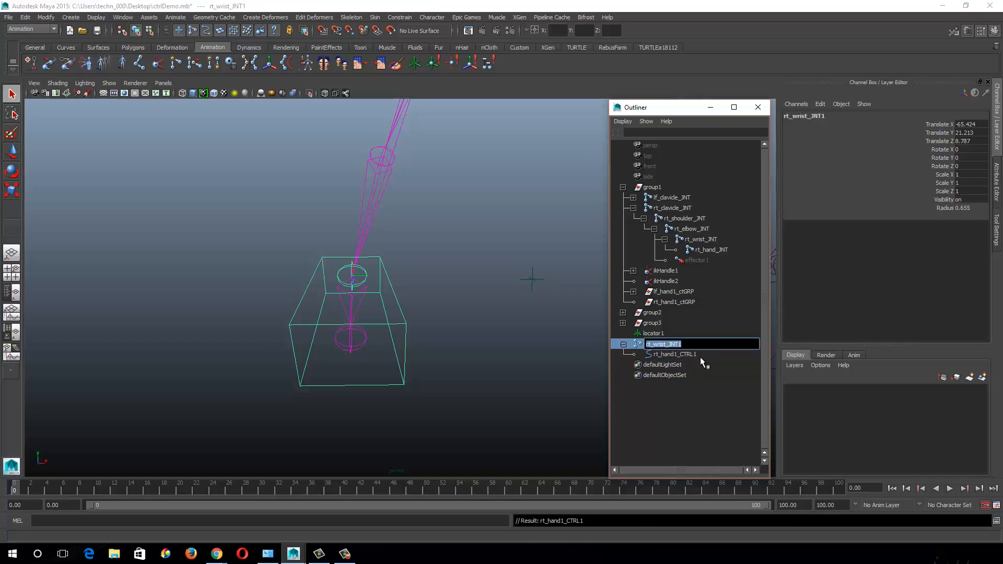
pyautogui.hotkey('ctrl', 'v')
# Try to attach the curve shape to the joint with the MEL command "parent -s -r rt_hand1_CTRL1Shape rt_hand1_CTRL".
pyautogui.click(676, 354)
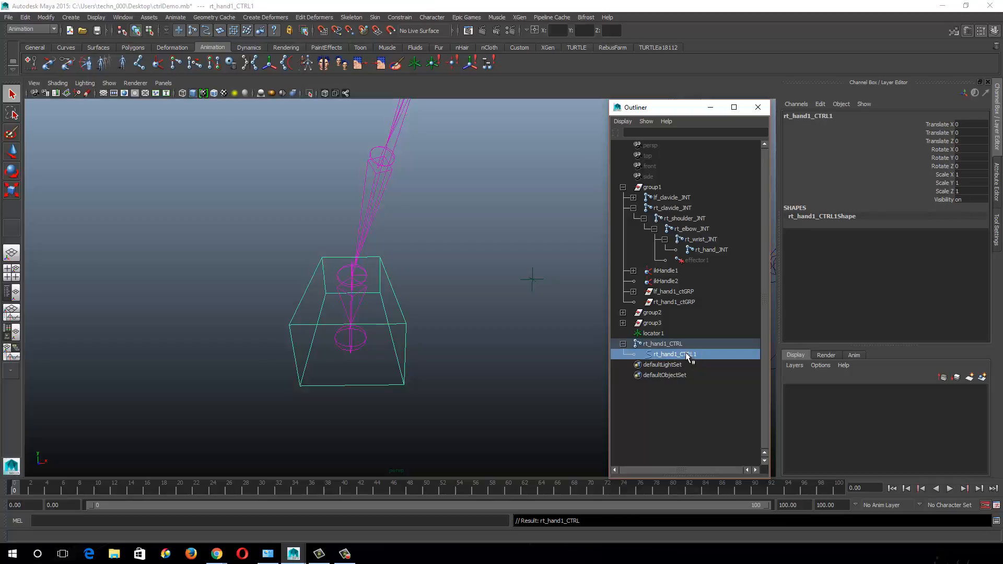
pyautogui.click(94, 520)
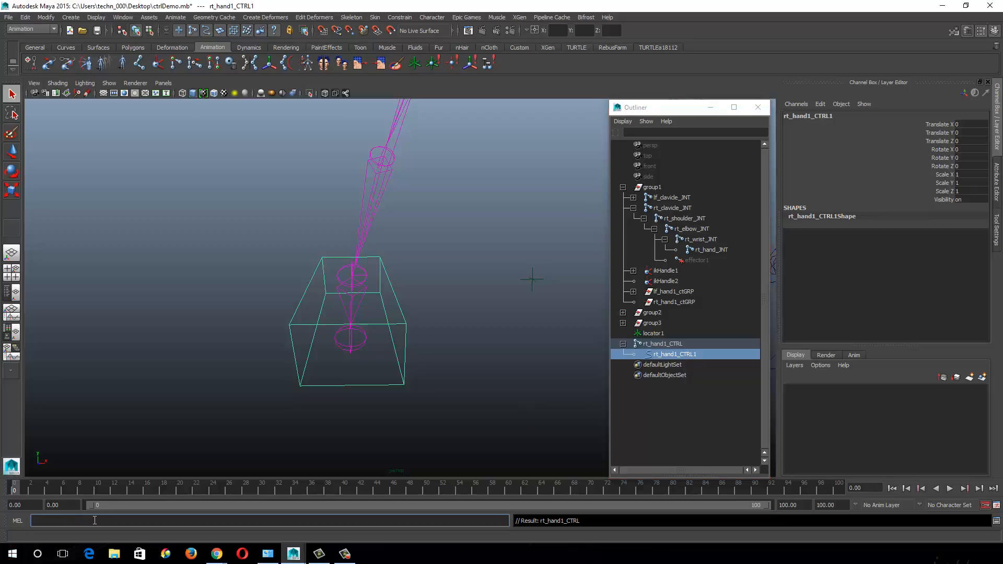
pyautogui.write('parent -s -r')
pyautogui.doubleClick(819, 216)
pyautogui.hotkey('ctrl', 'c')
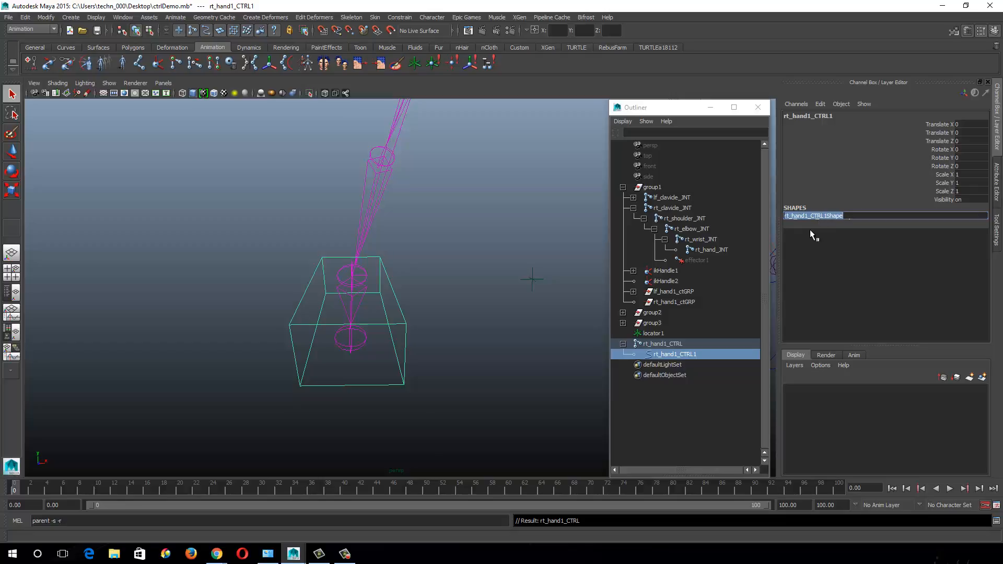
pyautogui.click(135, 518)
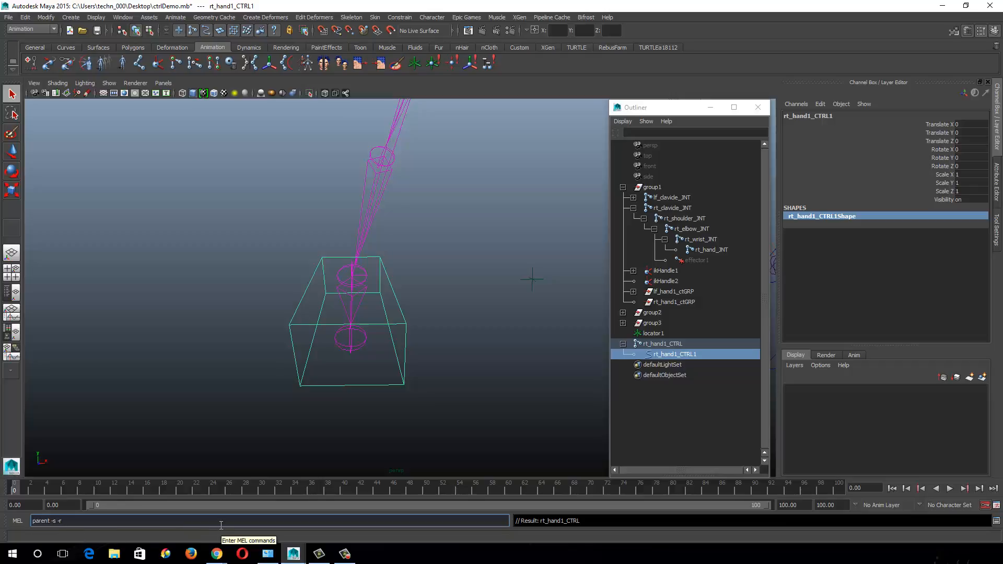
pyautogui.hotkey('ctrl', 'v')
pyautogui.doubleClick(666, 344)
pyautogui.hotkey('ctrl', 'c')
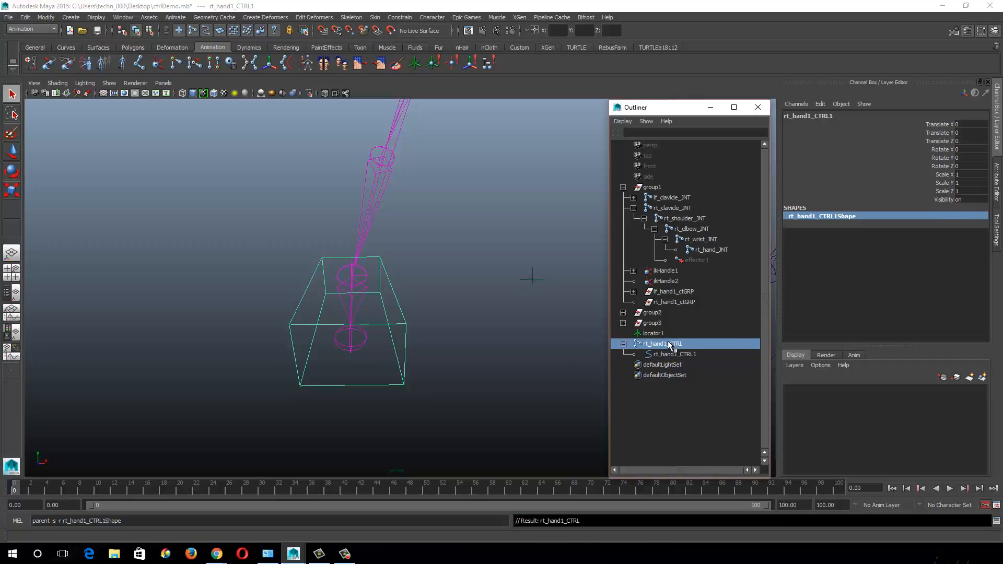
pyautogui.click(164, 521)
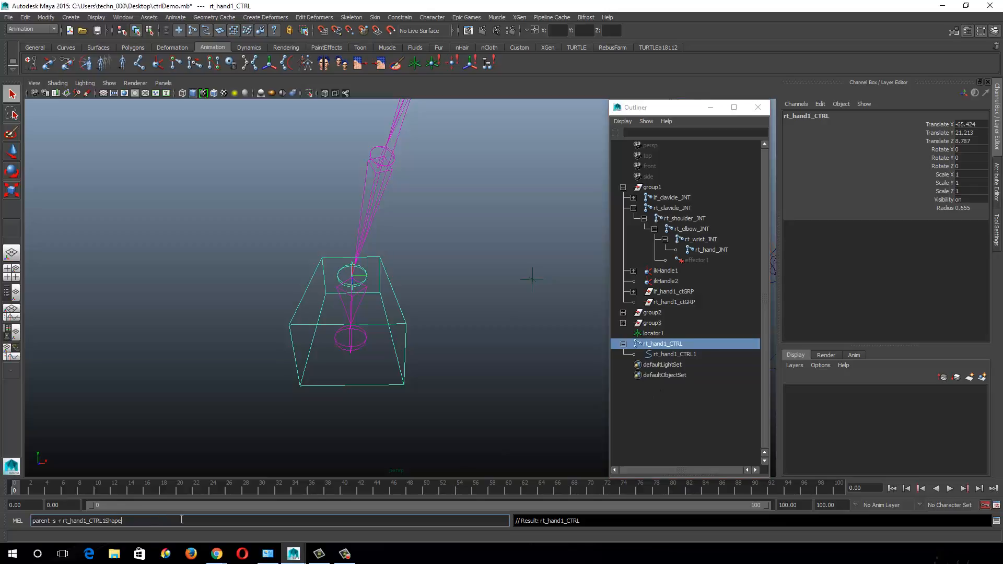
pyautogui.hotkey('ctrl', 'v')
pyautogui.press('Return')
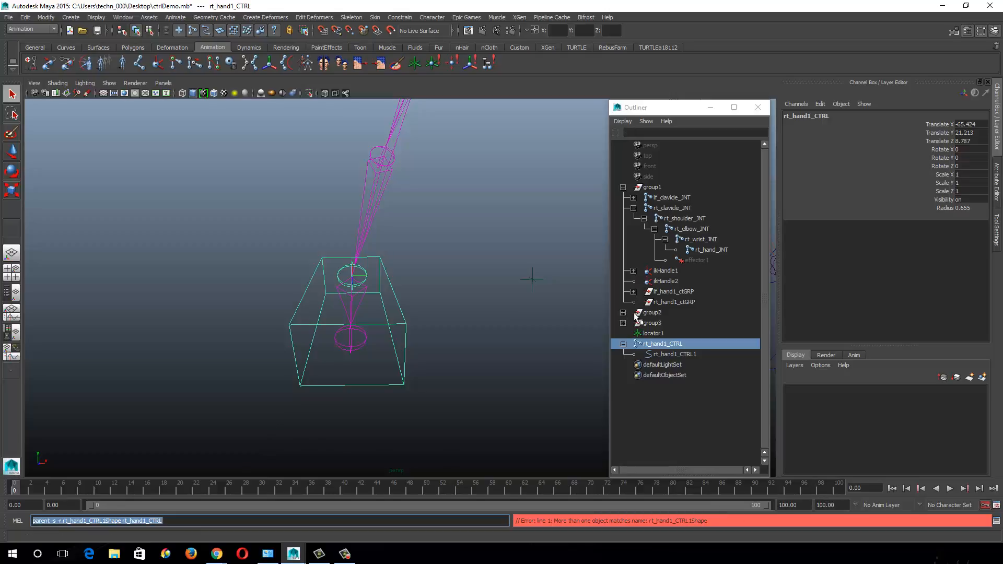
# Rename the parent joint to rt_hand1_CTRL3 and try to attach the curve shape with "parent -s -r rt_hand1_CTRL1Shape rt_hand1_CTRL3".
pyautogui.doubleClick(678, 343)
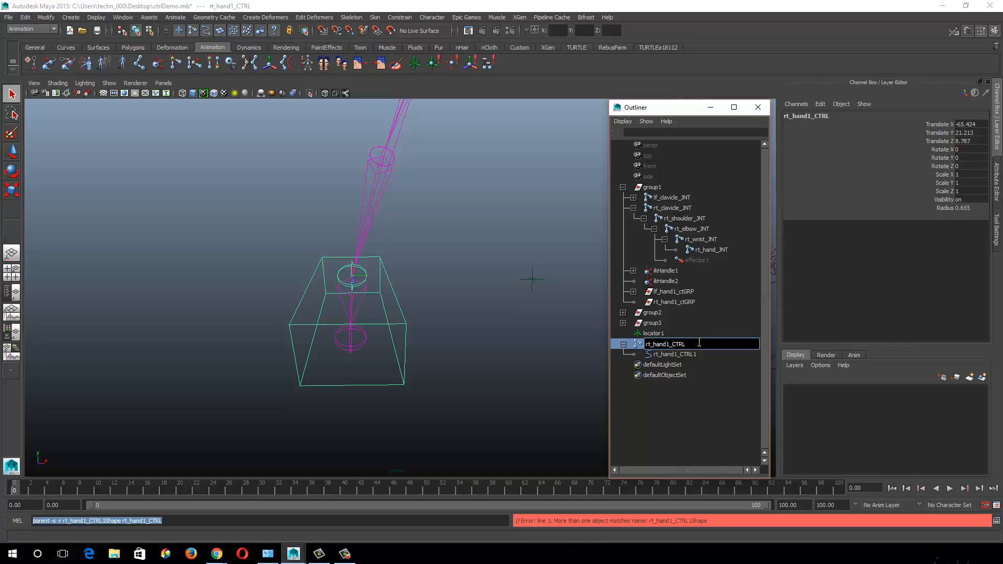
pyautogui.click(193, 515)
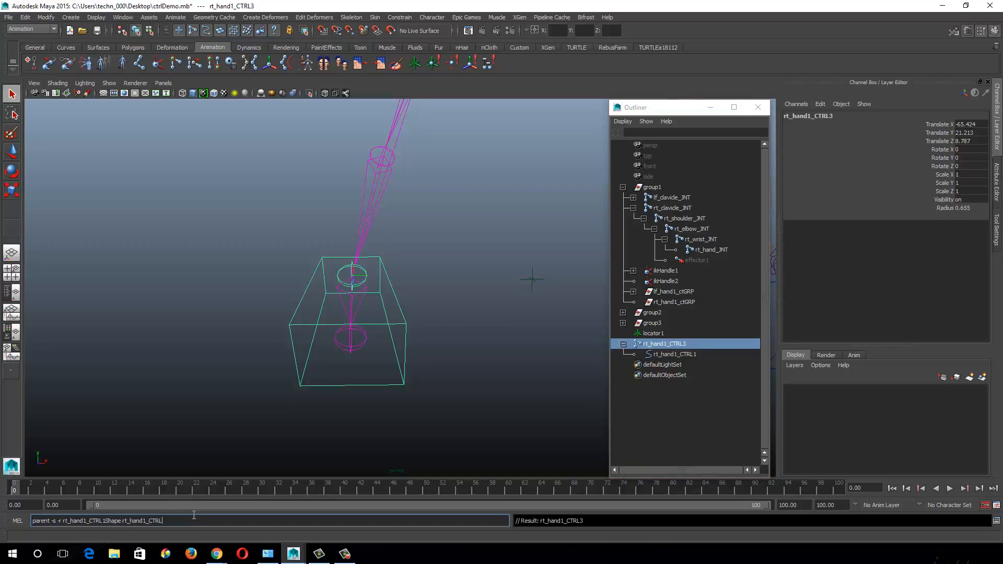
pyautogui.write('3')
pyautogui.moveTo(194, 517); pyautogui.dragTo(0, 467)
pyautogui.press('Return')
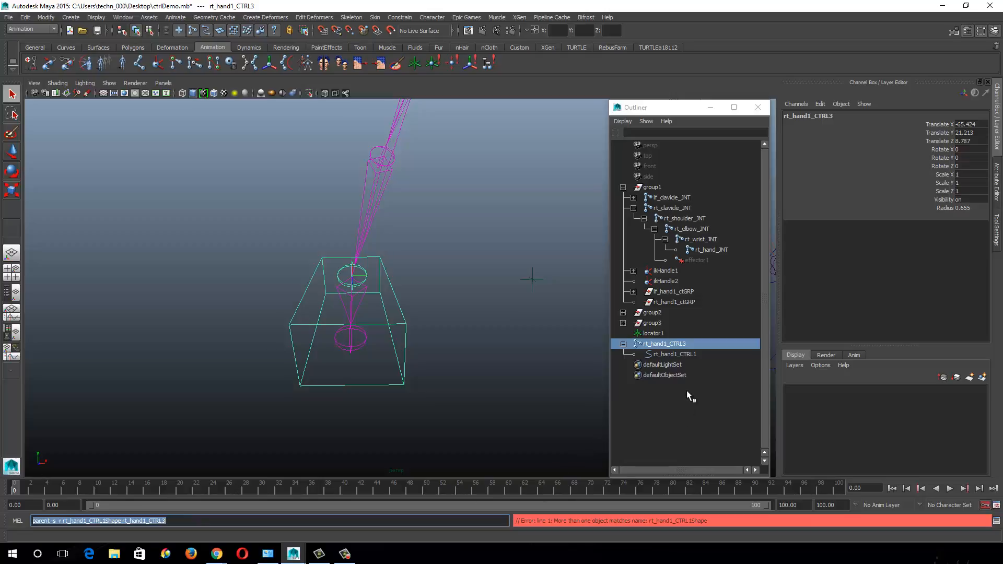
# Check the shape name of the curve under rt_hand1_CTRL3 and rename the curve to rt_hand1_CTRL2.
pyautogui.click(690, 354)
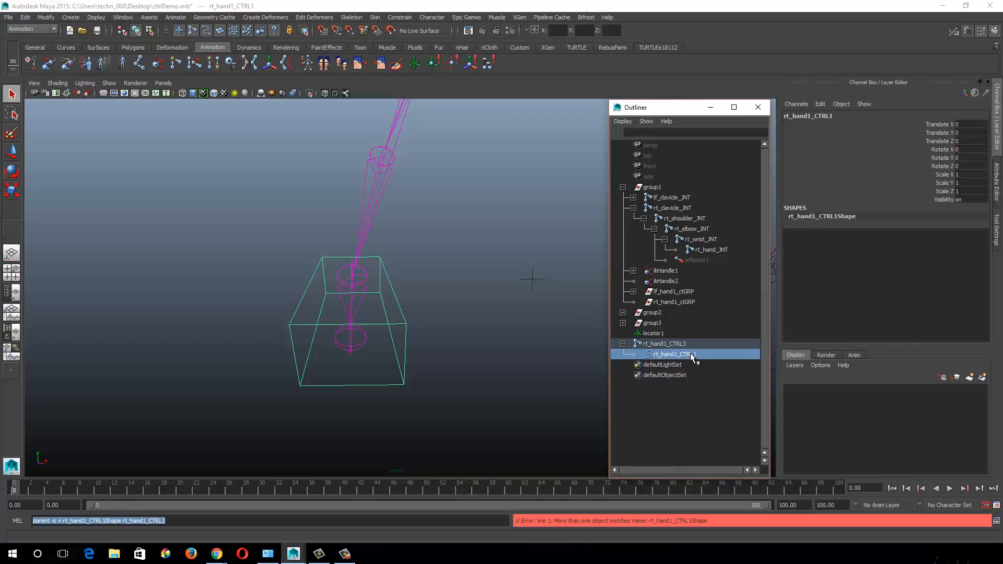
pyautogui.doubleClick(841, 215)
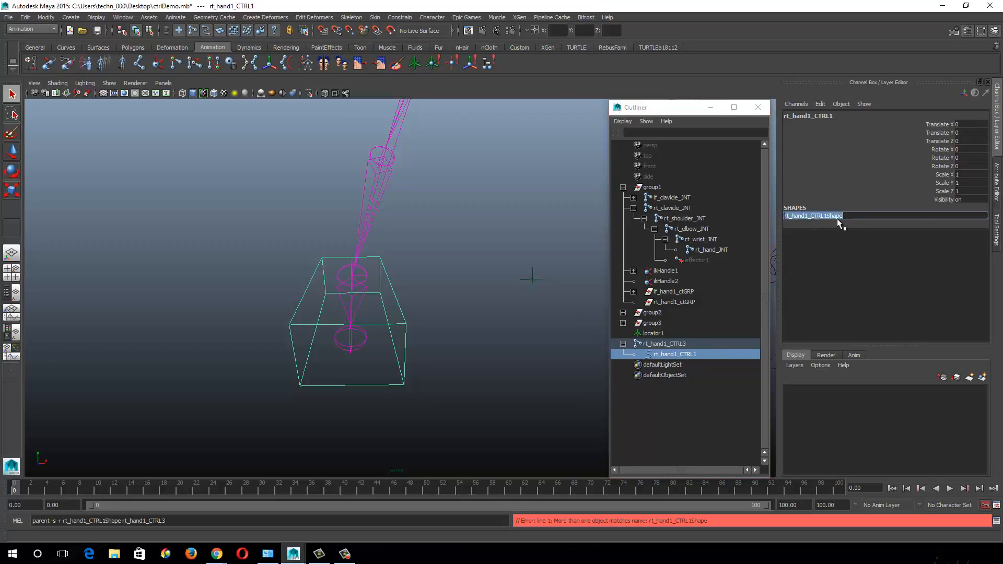
pyautogui.doubleClick(688, 355)
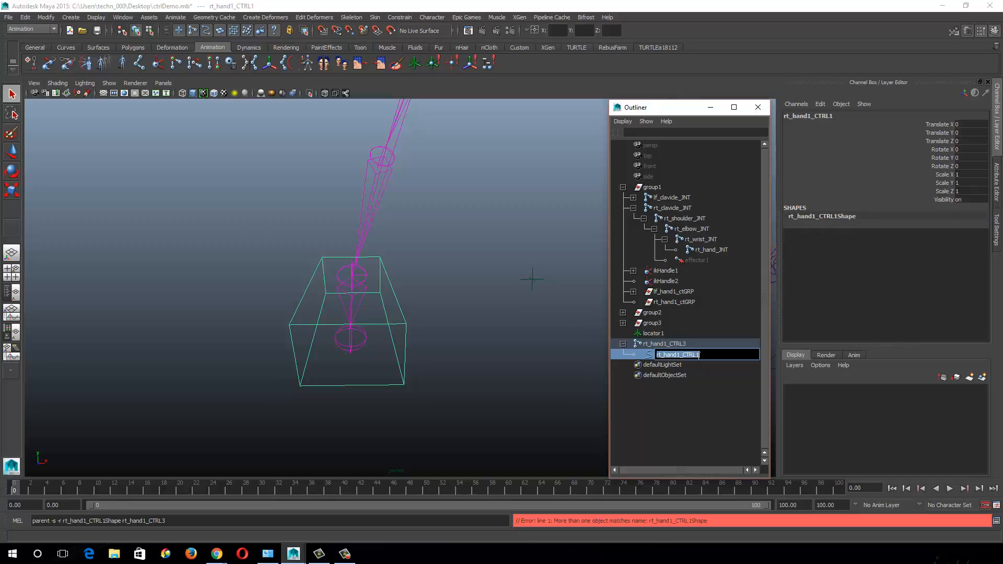
pyautogui.click(697, 355)
pyautogui.moveTo(698, 356); pyautogui.dragTo(699, 356)
pyautogui.click(696, 366)
pyautogui.click(688, 353)
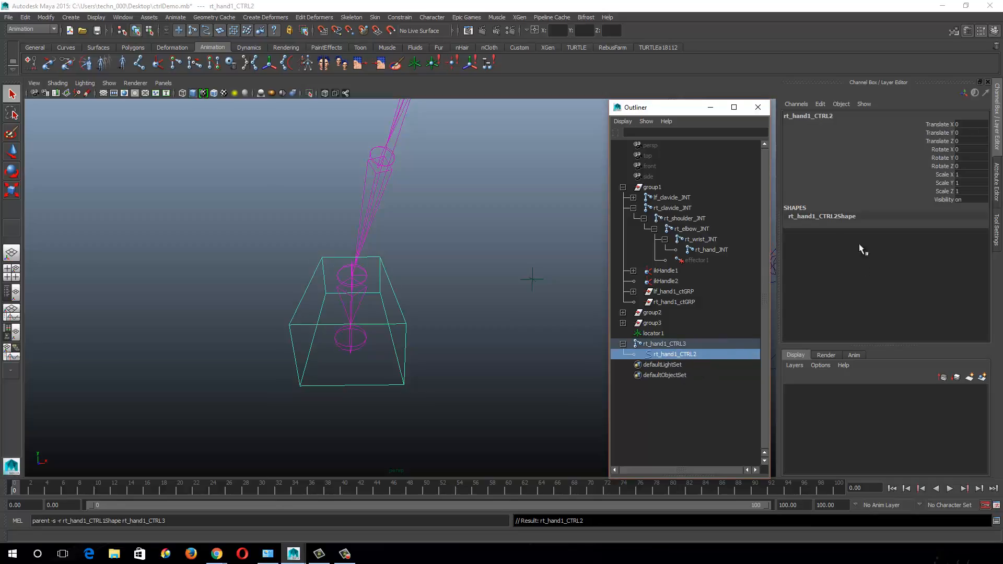
# Attach the curve shape to the joint with the MEL command "parent -s -r rt_hand1_CTRL2Shape rt_hand1_CTRL3".
pyautogui.doubleClick(831, 216)
pyautogui.hotkey('ctrl', 'c')
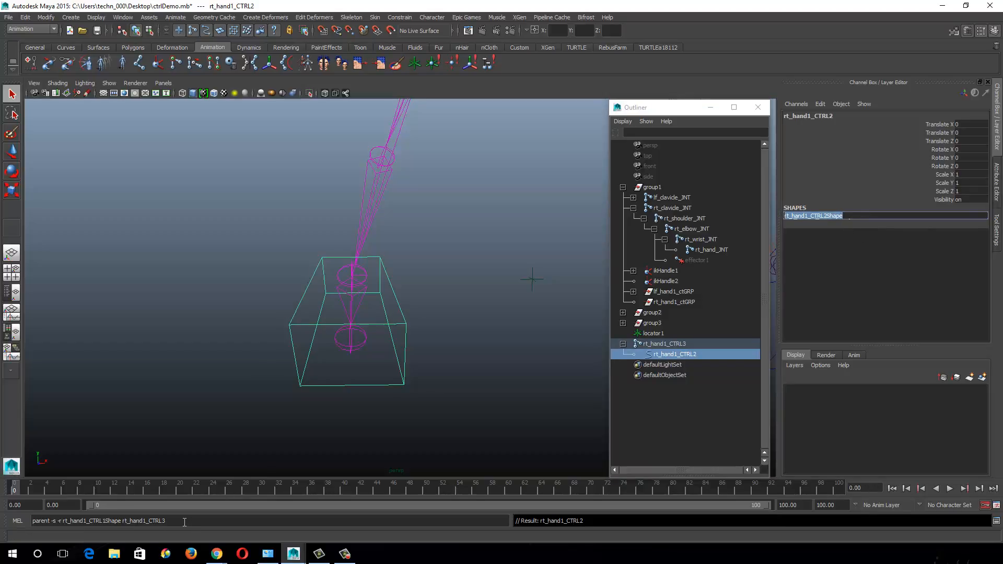
pyautogui.moveTo(172, 521); pyautogui.dragTo(66, 524)
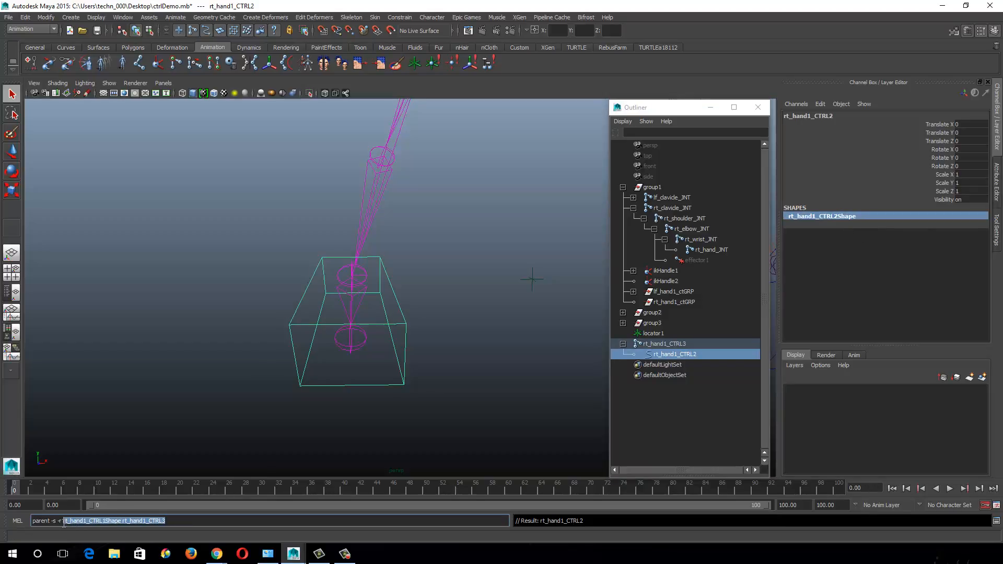
pyautogui.hotkey('ctrl', 'v')
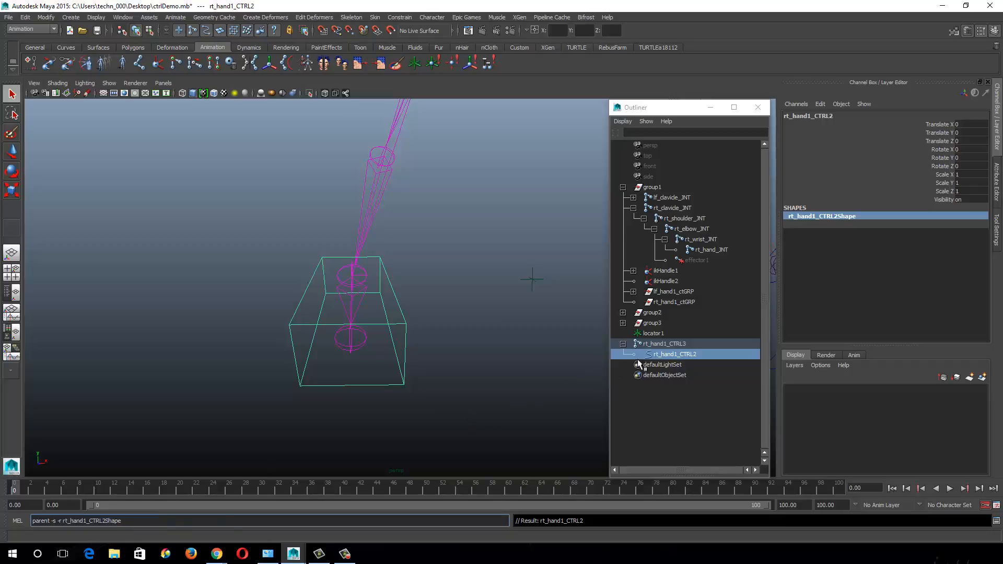
pyautogui.doubleClick(674, 344)
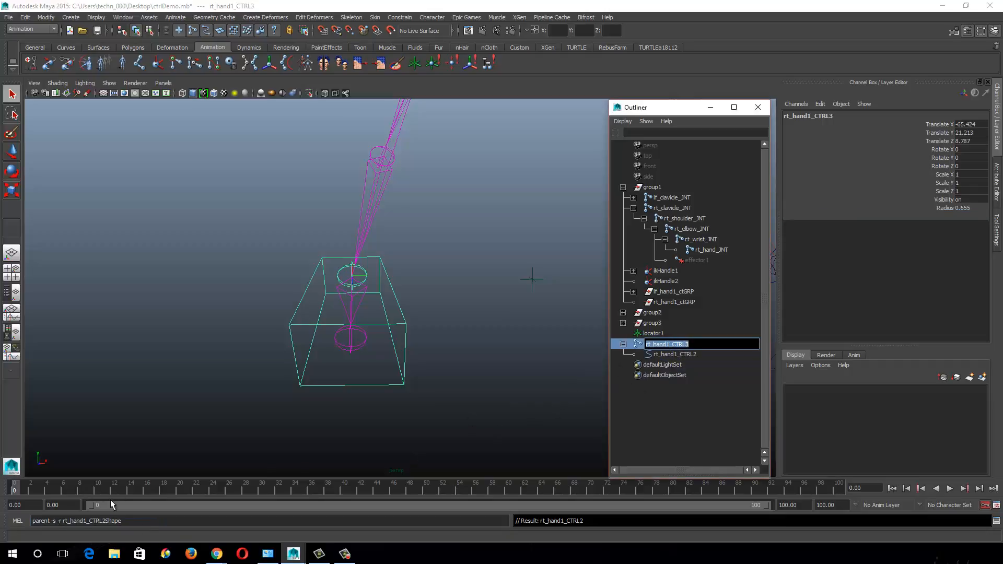
pyautogui.hotkey('ctrl', 'c')
pyautogui.click(154, 525)
pyautogui.hotkey('ctrl', 'v')
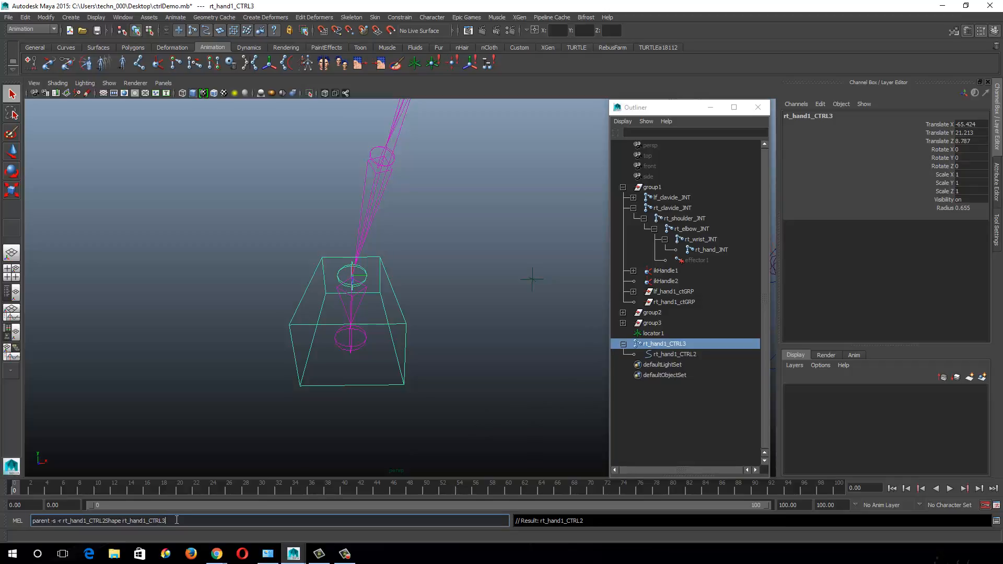
pyautogui.hotkey('ctrl', 'a')
pyautogui.press('Return')
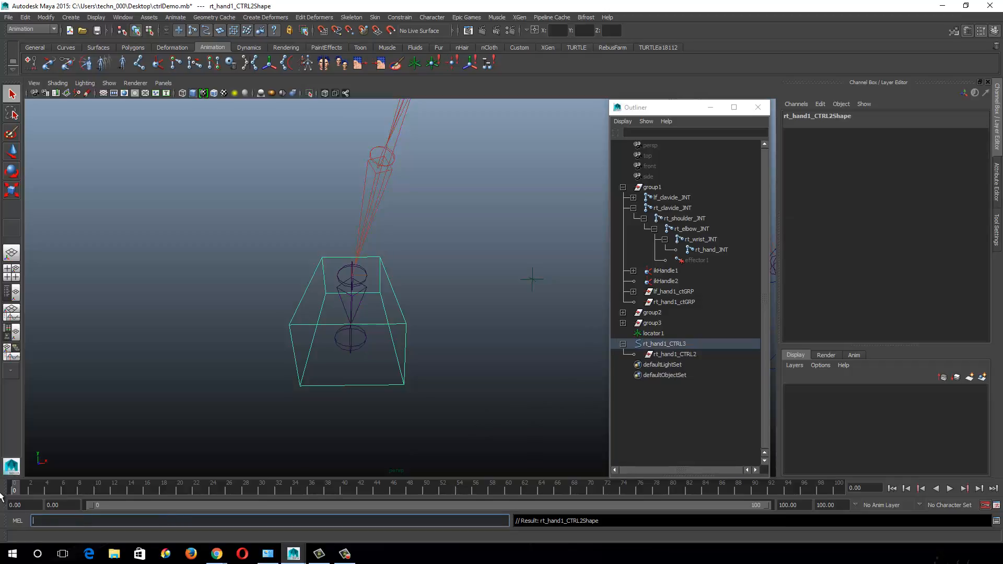
# Delete the empty rt_hand1_CTRL2 transform and rename its parent joint to rt_hand1_CTRL.
pyautogui.click(689, 355)
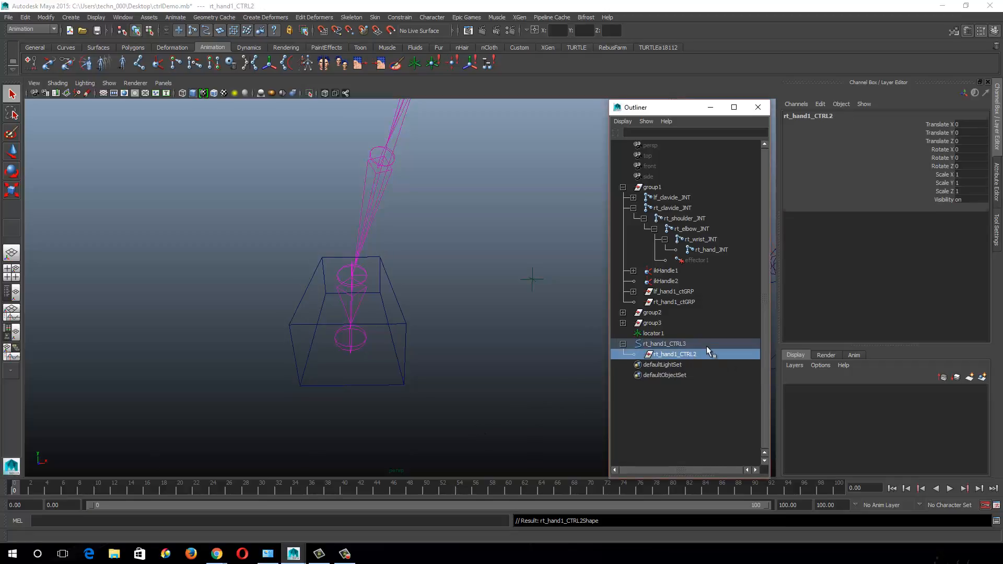
pyautogui.press('Delete')
pyautogui.click(671, 346)
pyautogui.doubleClick(671, 346)
pyautogui.click(713, 343)
pyautogui.press('BackSpace')
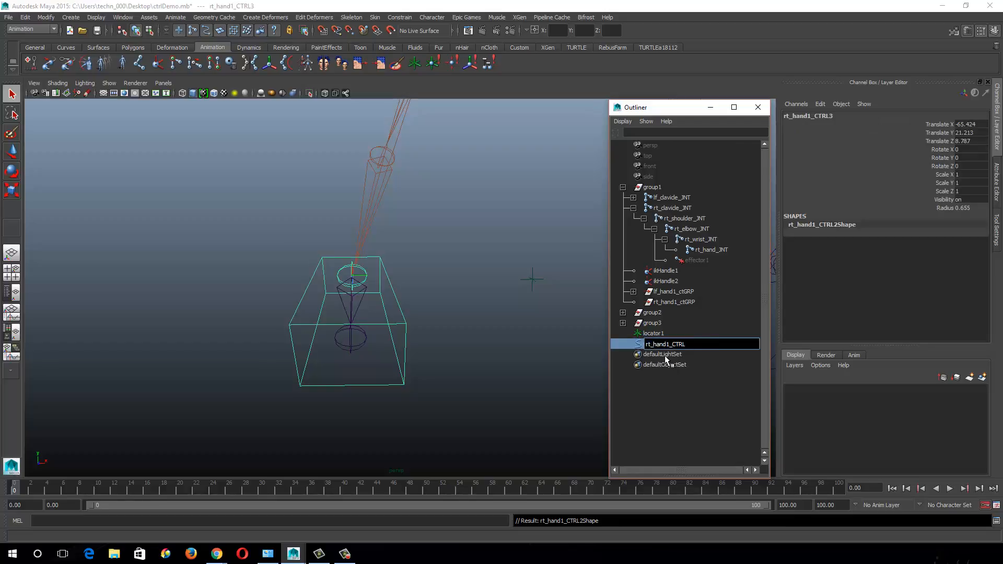
pyautogui.moveTo(669, 344); pyautogui.dragTo(673, 344)
pyautogui.click(683, 344)
pyautogui.press('Return')
pyautogui.click(659, 343)
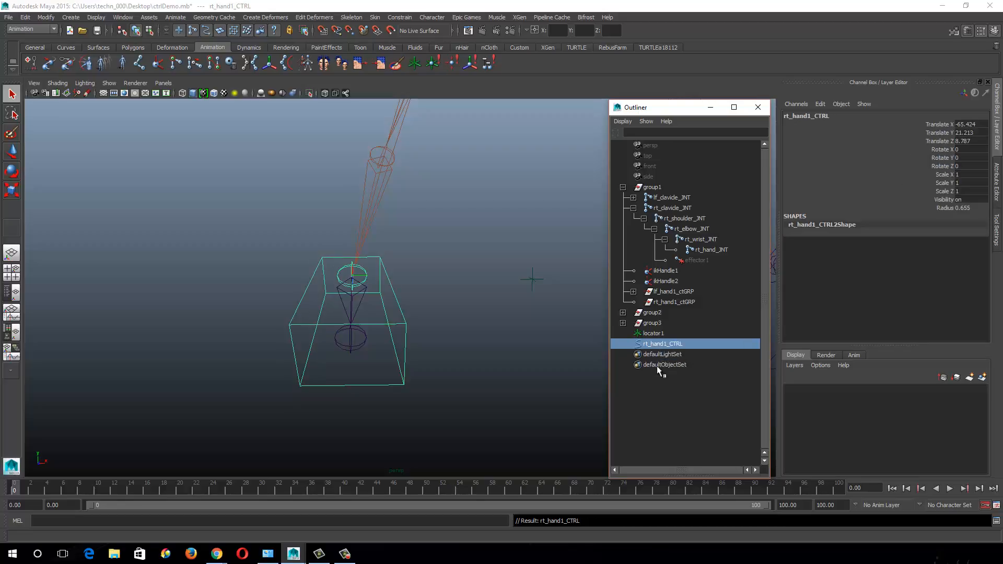
# Set Rotate X, Y and Z of the rt_hand1_ctGRP group to 0.
pyautogui.keyDown('alt'); pyautogui.moveTo(466, 329); pyautogui.dragTo(102, 299, button='right'); pyautogui.keyUp('alt')
pyautogui.keyDown('alt'); pyautogui.moveTo(37, 304); pyautogui.dragTo(30, 304, button='right'); pyautogui.keyUp('alt')
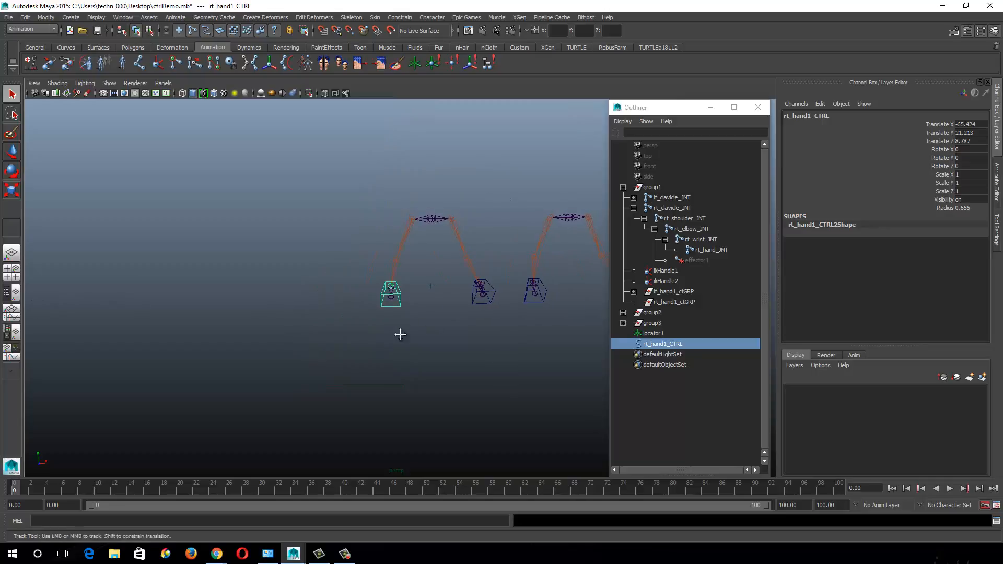
pyautogui.moveTo(399, 334)
pyautogui.keyDown('alt'); pyautogui.mouseDown(button='middle')
pyautogui.moveTo(338, 341)
pyautogui.moveTo(401, 340)
pyautogui.mouseUp(button='middle'); pyautogui.keyUp('alt')
pyautogui.keyDown('alt'); pyautogui.moveTo(437, 364); pyautogui.dragTo(646, 401, button='right'); pyautogui.keyUp('alt')
pyautogui.keyDown('alt'); pyautogui.moveTo(304, 380); pyautogui.dragTo(436, 345, button='middle'); pyautogui.keyUp('alt')
pyautogui.keyDown('alt'); pyautogui.moveTo(437, 346); pyautogui.dragTo(452, 371, button='right'); pyautogui.keyUp('alt')
pyautogui.keyDown('alt'); pyautogui.moveTo(430, 350); pyautogui.dragTo(353, 359, button='middle'); pyautogui.keyUp('alt')
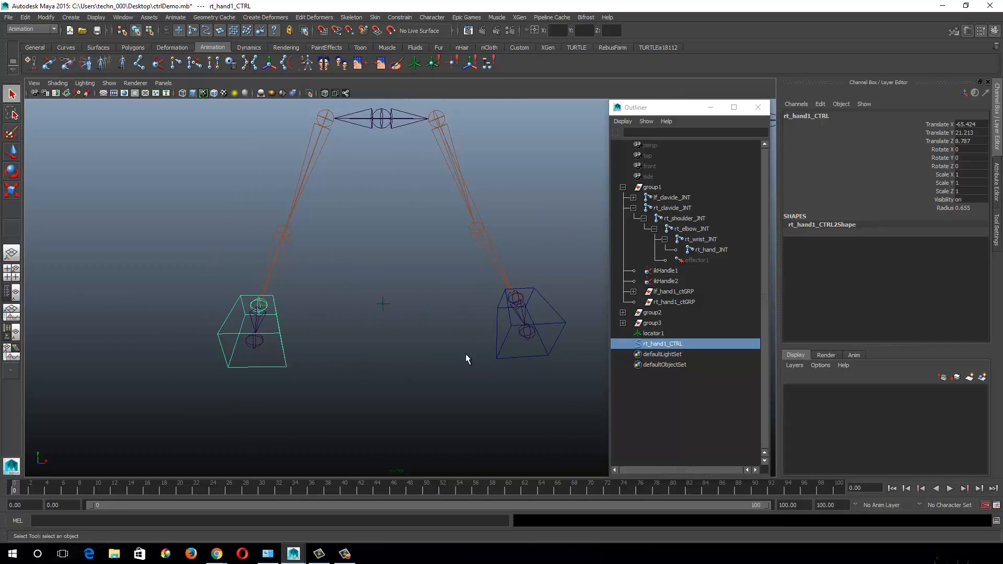
pyautogui.click(668, 343)
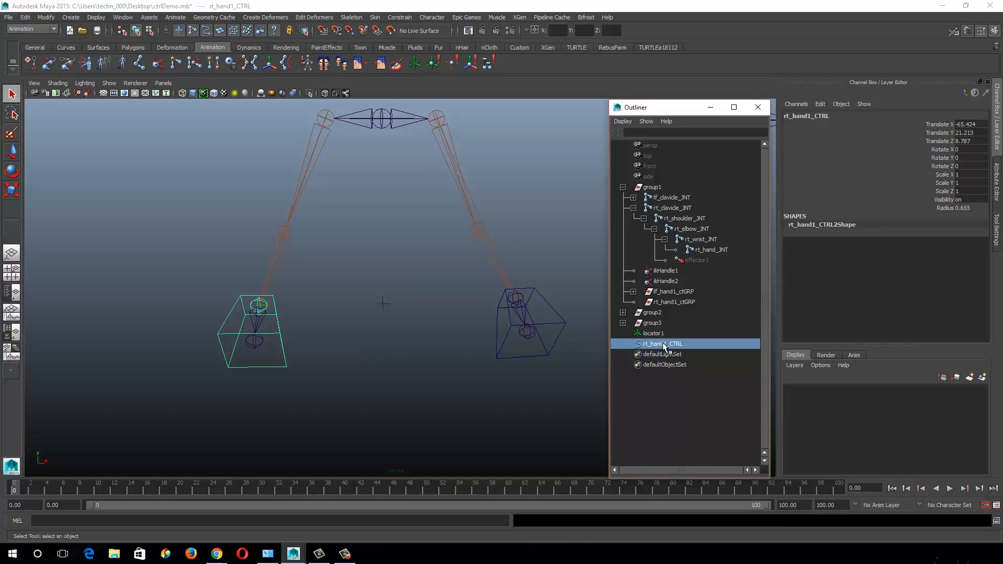
pyautogui.click(675, 300)
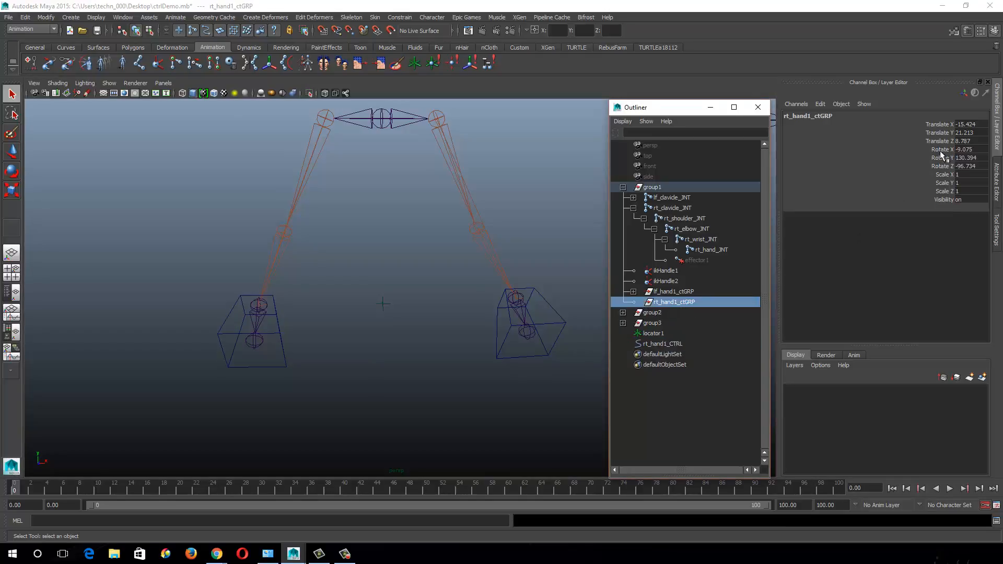
pyautogui.moveTo(969, 149); pyautogui.dragTo(970, 167)
pyautogui.write('0')
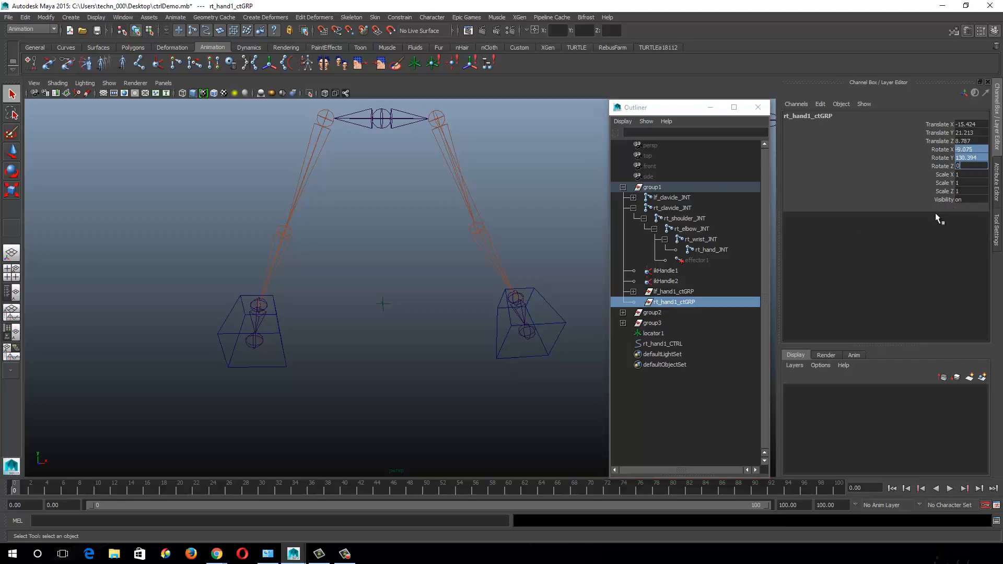
pyautogui.press('Return')
# Parent the rt_hand1_CTRL joint control under the rt_hand1_ctGRP group.
pyautogui.click(664, 345)
pyautogui.moveTo(664, 345); pyautogui.dragTo(676, 299, button='middle')
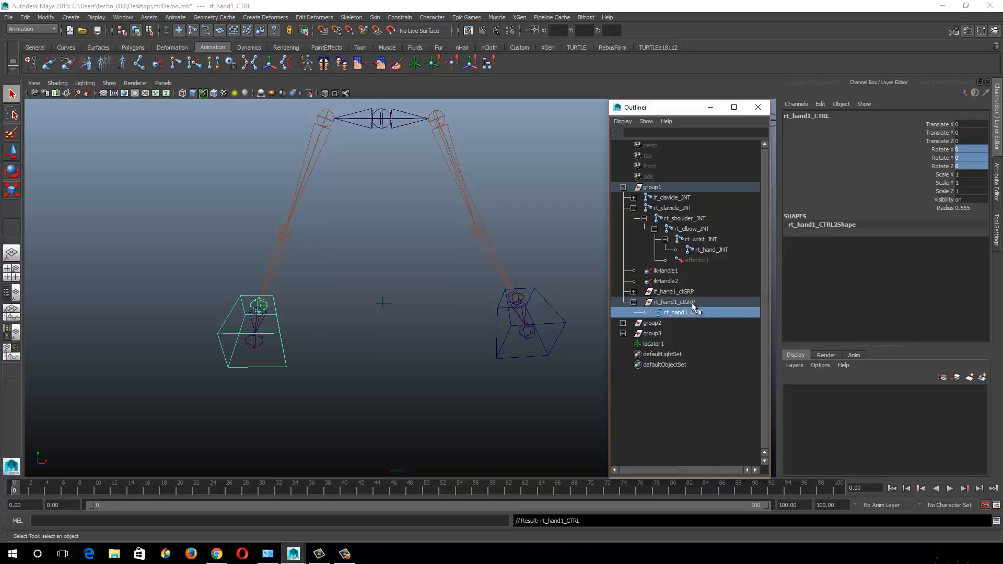
pyautogui.click(690, 302)
pyautogui.click(686, 313)
# Orient-constrain the rt_wrist_JNT joint to the rt_hand1_CTRL control.
pyautogui.keyDown('alt'); pyautogui.moveTo(324, 323); pyautogui.dragTo(340, 335, button='middle'); pyautogui.keyUp('alt')
pyautogui.keyDown('alt'); pyautogui.moveTo(340, 334); pyautogui.dragTo(423, 377, button='right'); pyautogui.keyUp('alt')
pyautogui.click(215, 358)
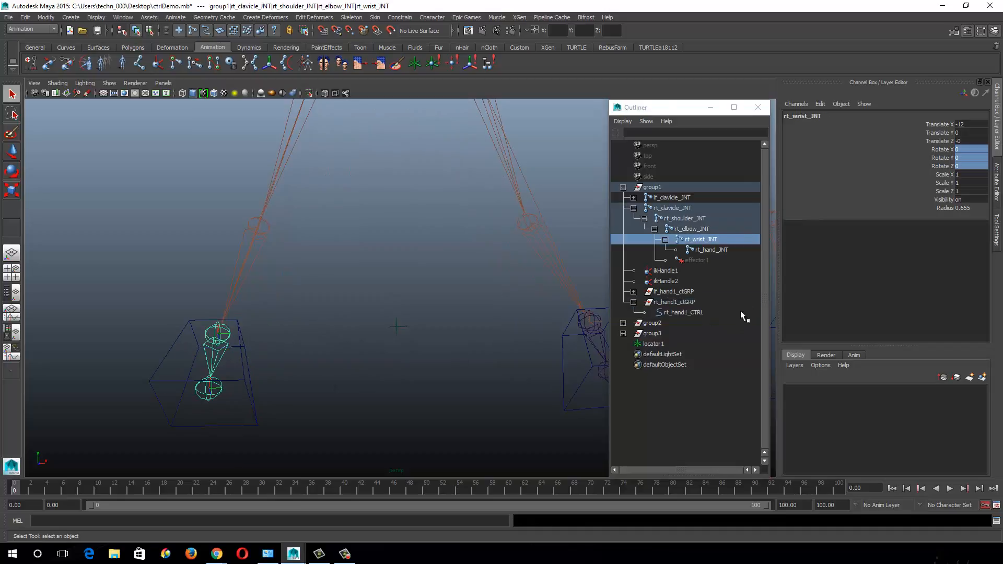
pyautogui.click(682, 312)
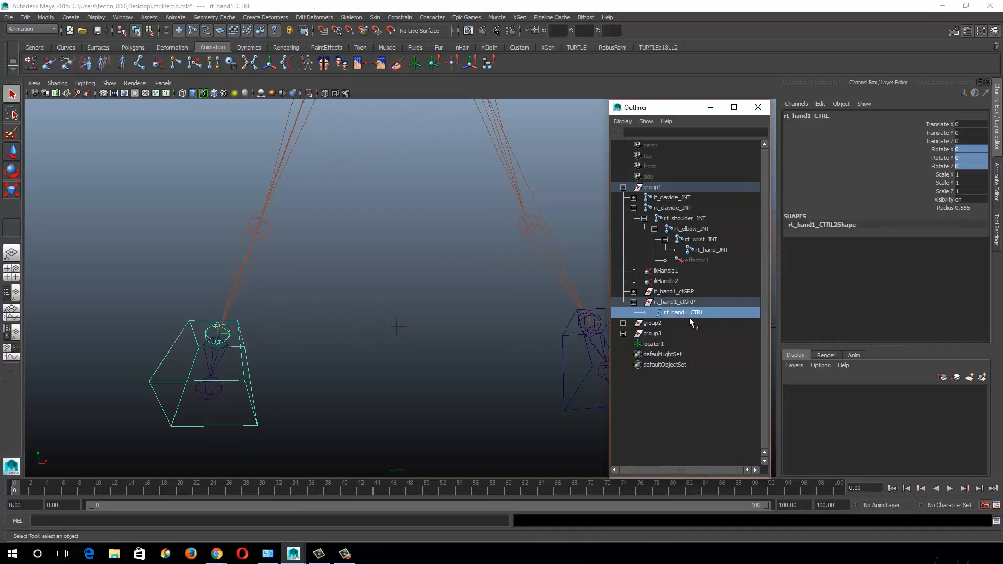
pyautogui.keyDown('shift'); pyautogui.click(213, 359); pyautogui.keyUp('shift')
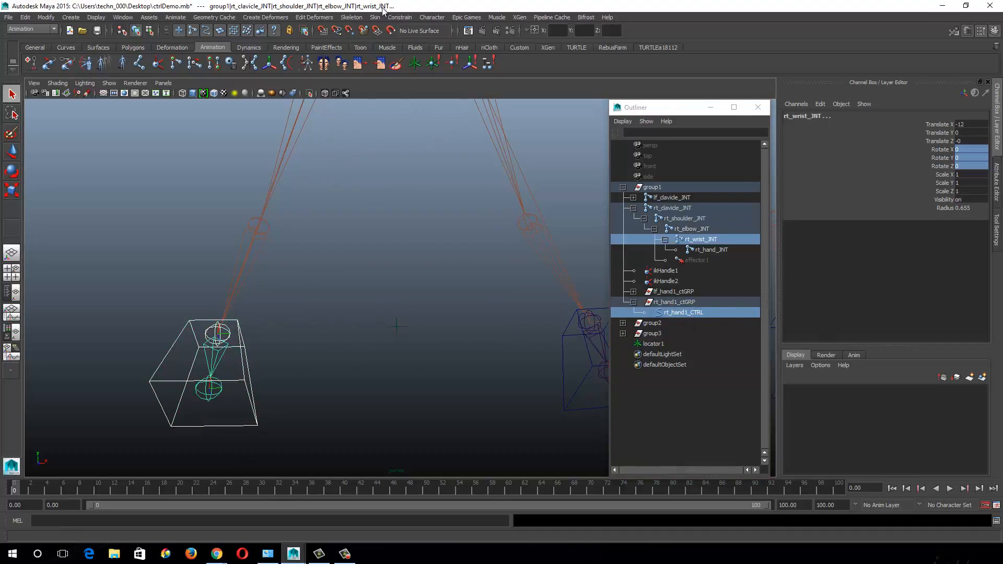
pyautogui.click(400, 17)
pyautogui.click(409, 51)
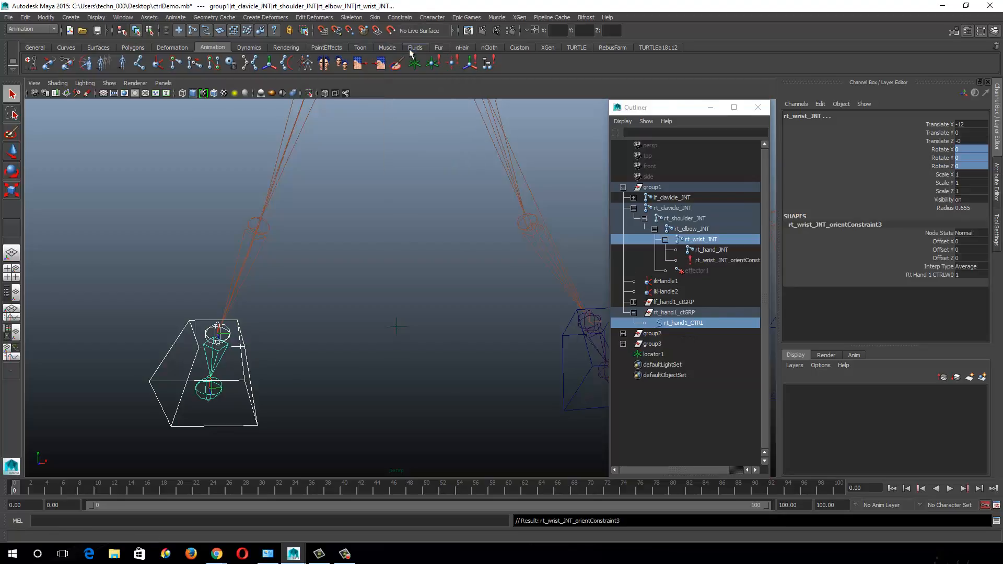
# Point-constrain ikHandle1 to the rt_hand1_CTRL control.
pyautogui.click(243, 349)
pyautogui.click(253, 372)
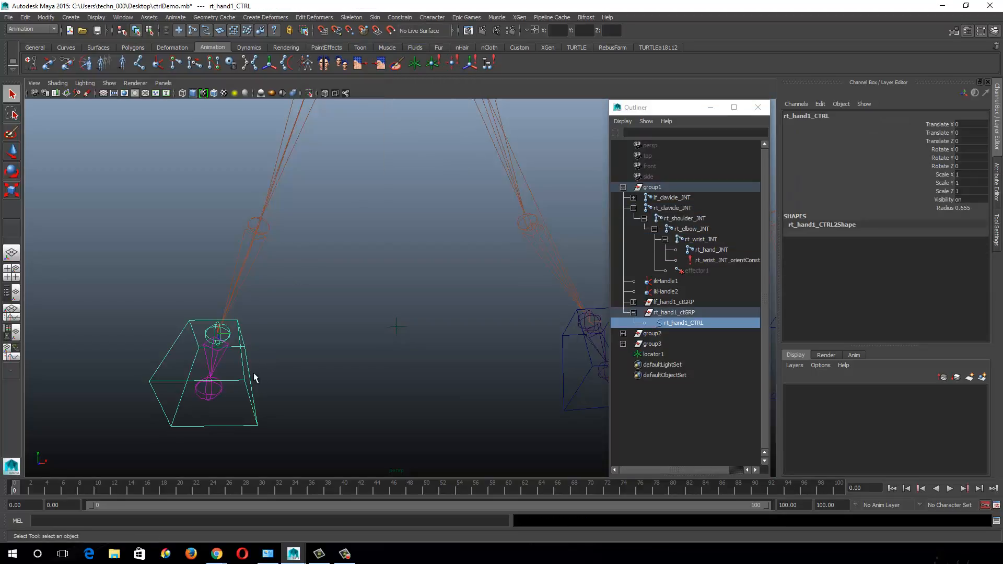
pyautogui.keyDown('shift'); pyautogui.click(223, 335); pyautogui.keyUp('shift')
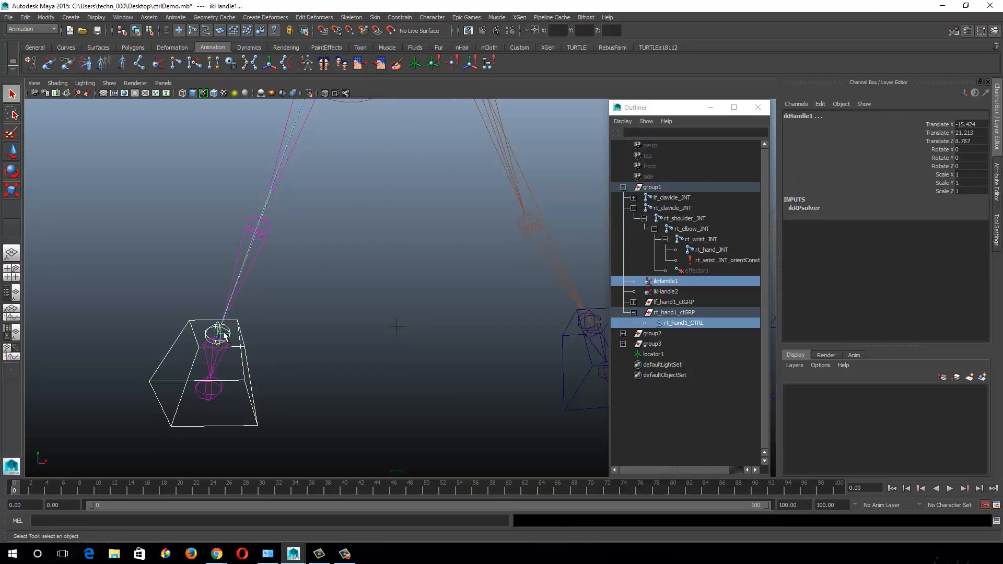
pyautogui.click(386, 17)
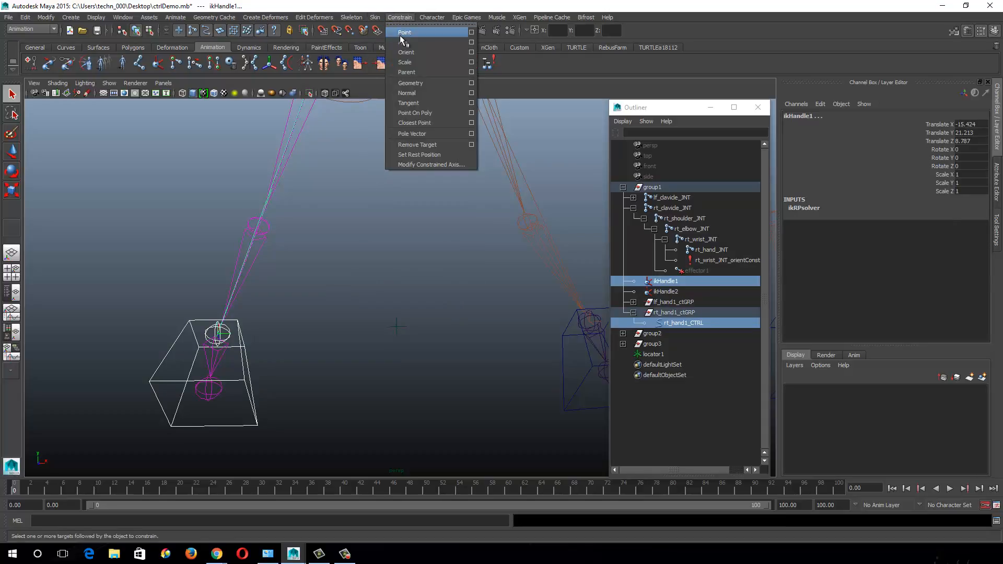
pyautogui.click(404, 33)
# Point-constrain ikHandle2 to the lf_hand1_CTRL control on the left arm.
pyautogui.keyDown('alt'); pyautogui.moveTo(415, 302); pyautogui.dragTo(413, 323); pyautogui.keyUp('alt')
pyautogui.moveTo(461, 385); pyautogui.dragTo(460, 384)
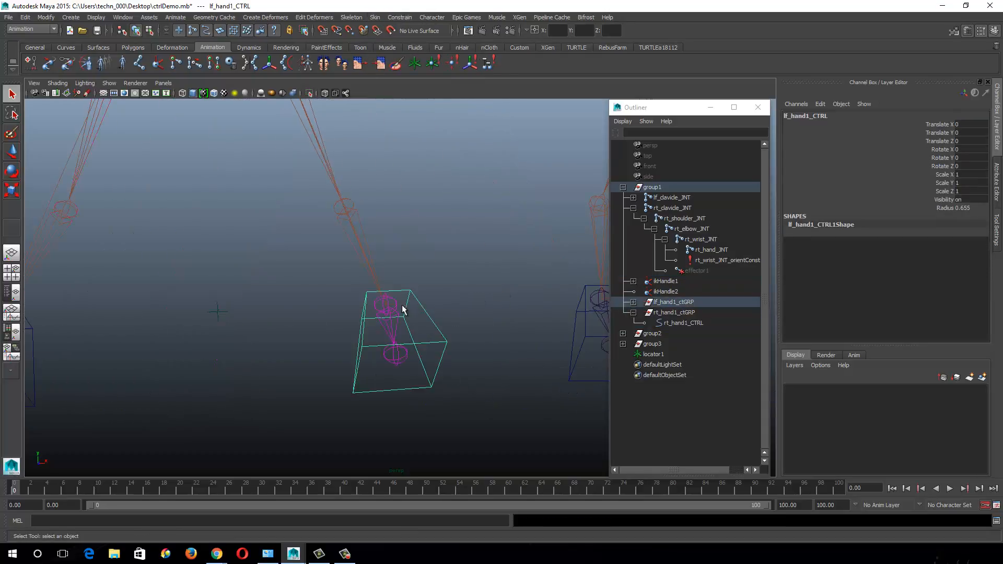
pyautogui.click(397, 308)
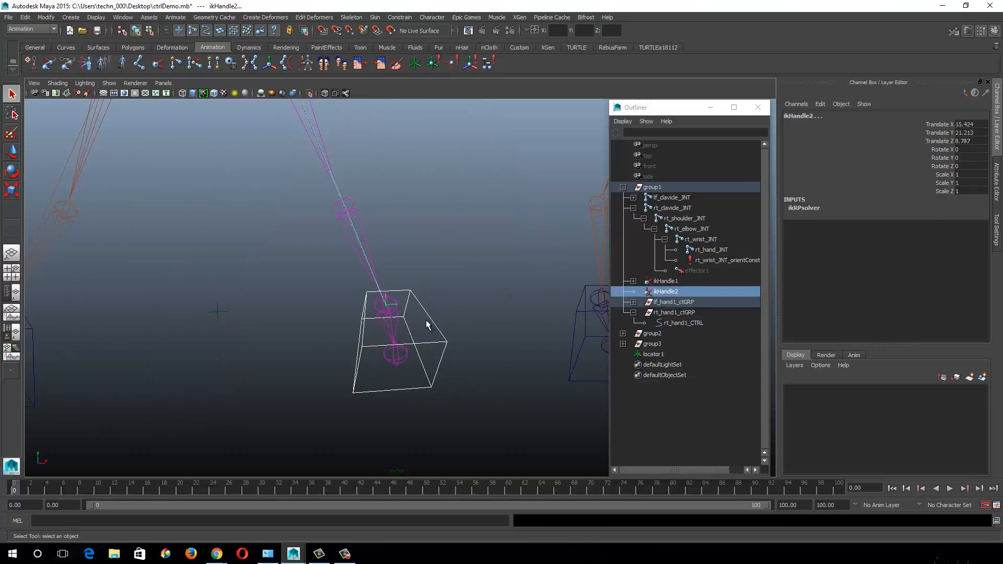
pyautogui.press('g')
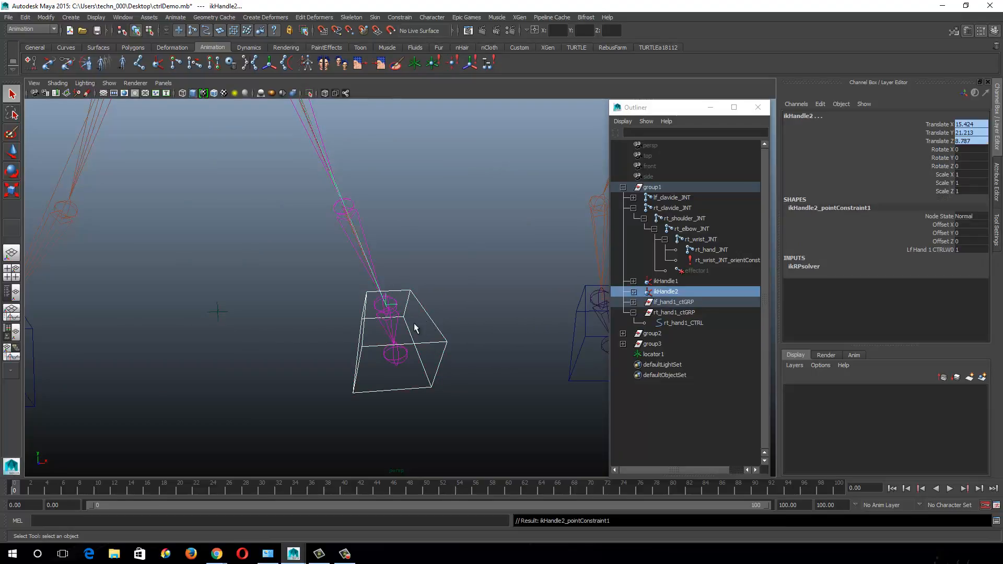
# Try moving both hand controls together to test the arm IK, and undo the move.
pyautogui.keyDown('alt'); pyautogui.moveTo(433, 352); pyautogui.dragTo(336, 353, button='right'); pyautogui.keyUp('alt')
pyautogui.keyDown('alt'); pyautogui.moveTo(268, 332); pyautogui.dragTo(424, 350, button='middle'); pyautogui.keyUp('alt')
pyautogui.keyDown('alt'); pyautogui.moveTo(419, 375); pyautogui.dragTo(386, 383); pyautogui.keyUp('alt')
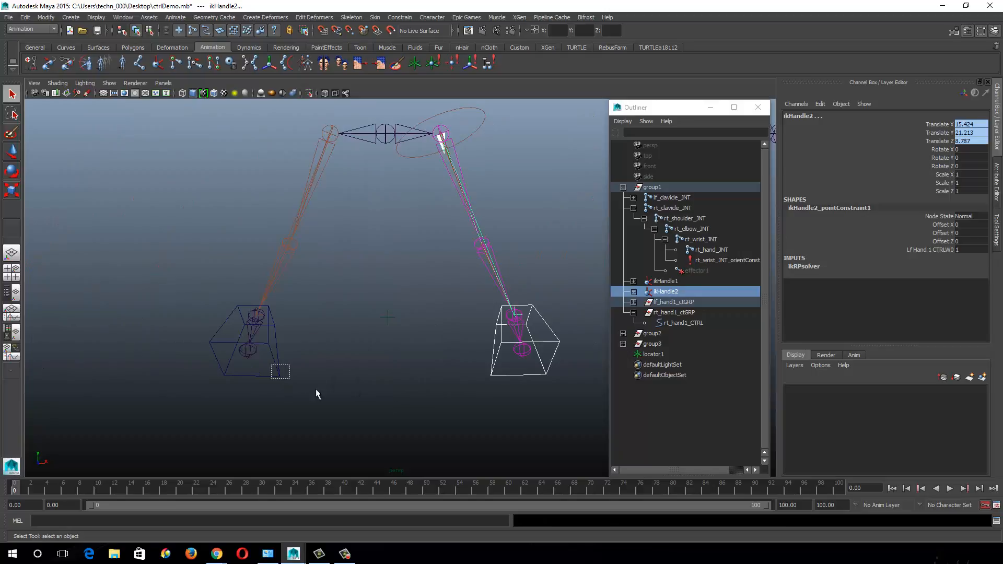
pyautogui.moveTo(316, 389); pyautogui.dragTo(462, 405)
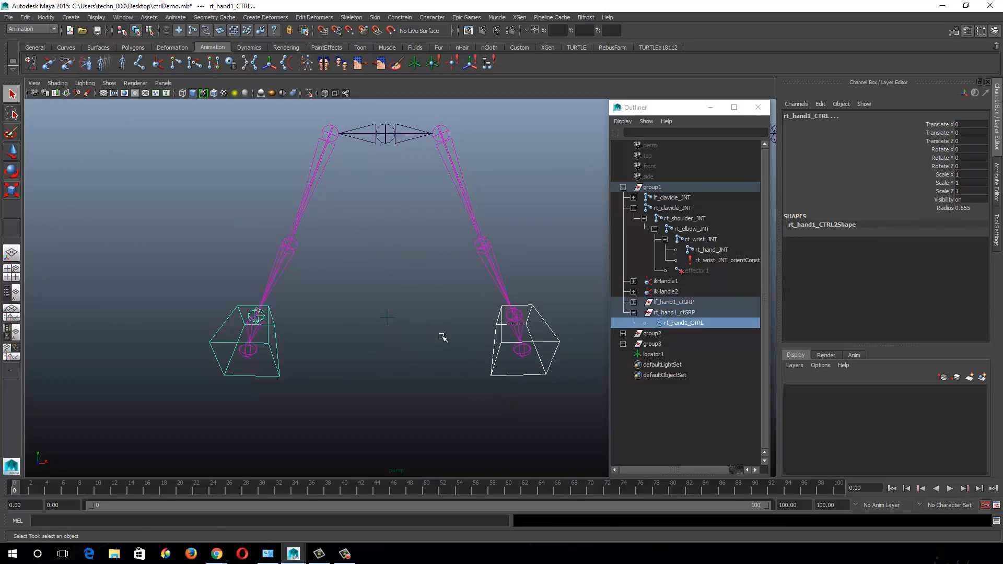
pyautogui.press('w')
pyautogui.moveTo(264, 317); pyautogui.dragTo(228, 308)
pyautogui.hotkey('ctrl', 'z')
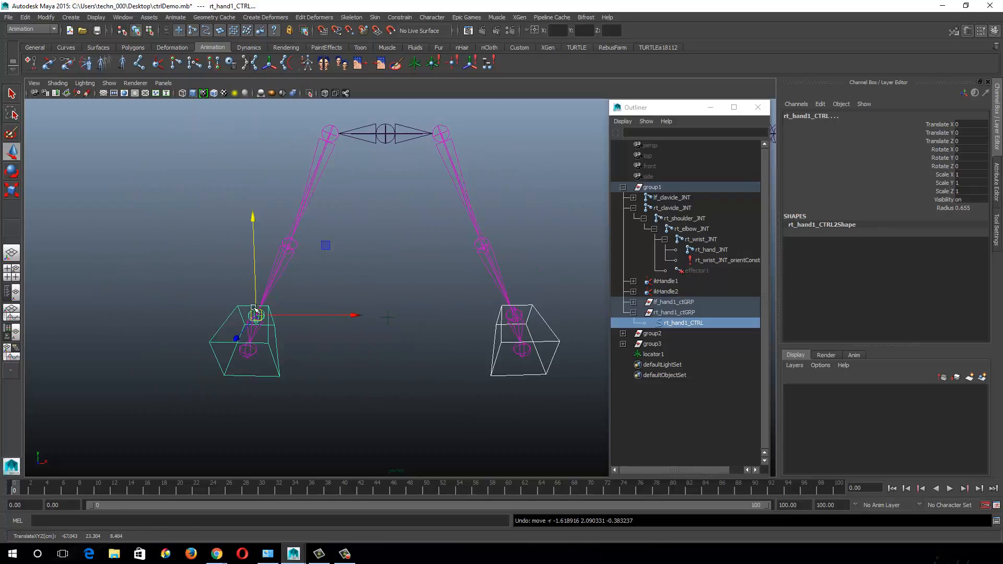
# Try rotating both hand controls together to test the wrist constraints, undo the rotation, and clear the selection.
pyautogui.press('e')
pyautogui.moveTo(259, 341); pyautogui.dragTo(233, 313)
pyautogui.hotkey('ctrl', 'z')
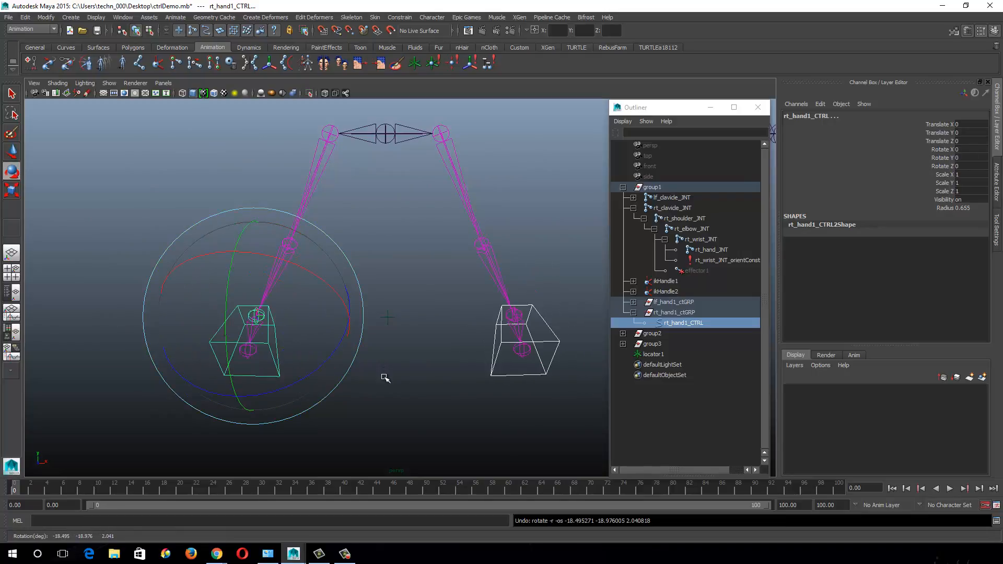
pyautogui.keyDown('alt'); pyautogui.moveTo(395, 352); pyautogui.dragTo(391, 349); pyautogui.keyUp('alt')
pyautogui.click(421, 400)
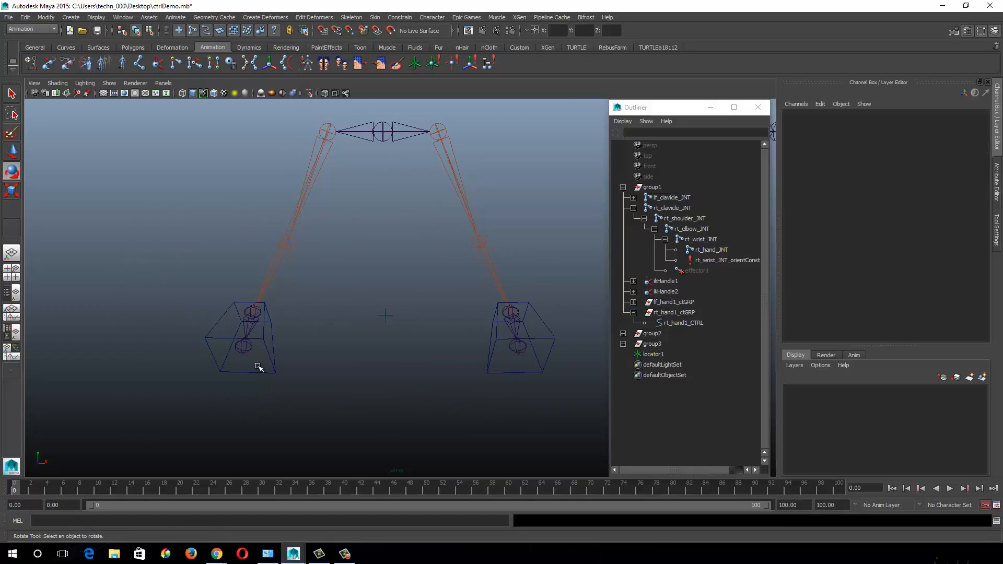
# Set the joint Draw Style of the rt_hand1_CTRL control to None to hide its bone display.
pyautogui.moveTo(258, 367); pyautogui.dragTo(309, 403)
pyautogui.click(996, 188)
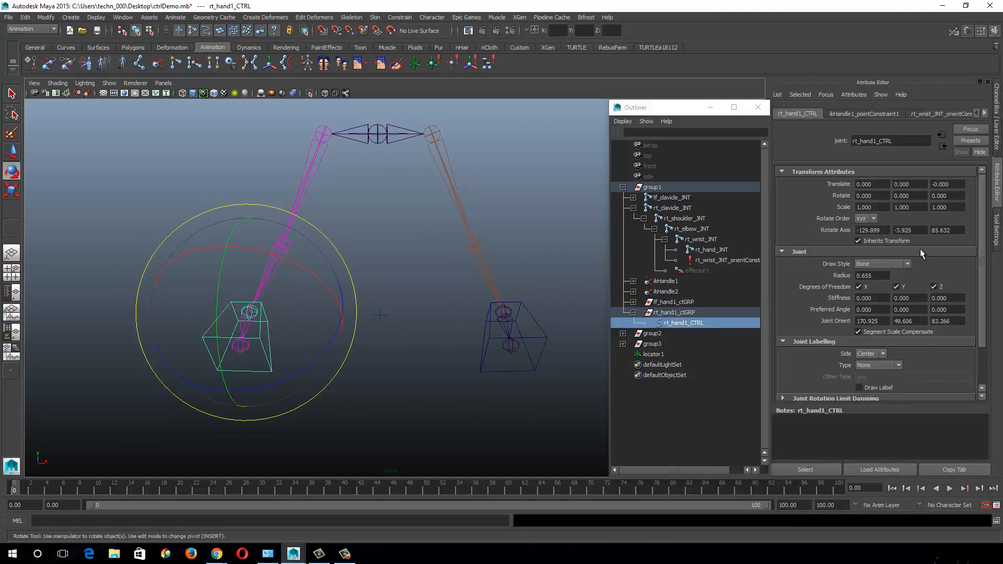
pyautogui.click(893, 264)
pyautogui.click(883, 288)
pyautogui.click(996, 125)
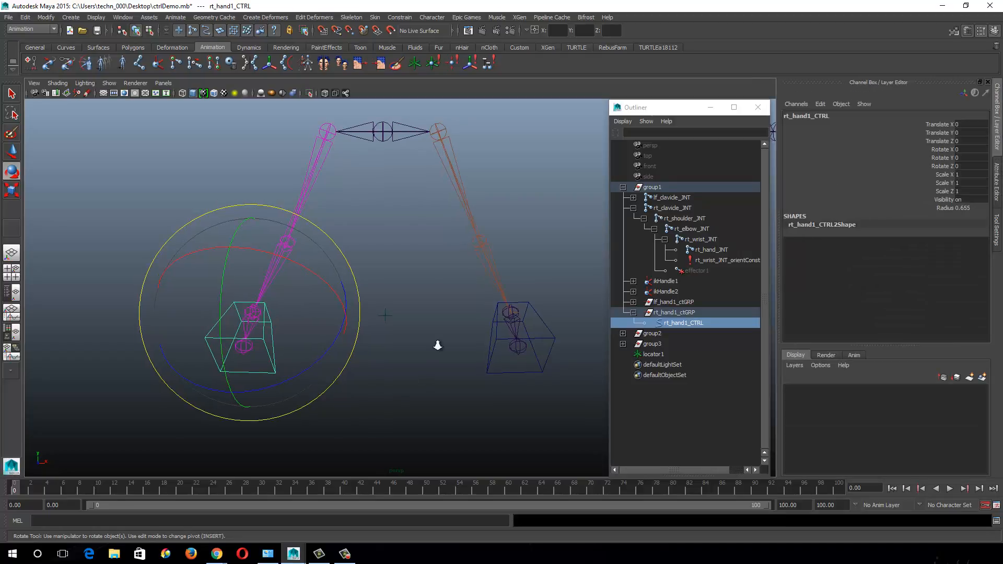
# Try moving the lf_hand1_CTRL and rt_hand1_CTRL controls together with the arm IK, and undo the move.
pyautogui.moveTo(437, 346)
pyautogui.keyDown('alt'); pyautogui.mouseDown()
pyautogui.moveTo(337, 361)
pyautogui.moveTo(316, 342)
pyautogui.moveTo(447, 362)
pyautogui.mouseUp(); pyautogui.keyUp('alt')
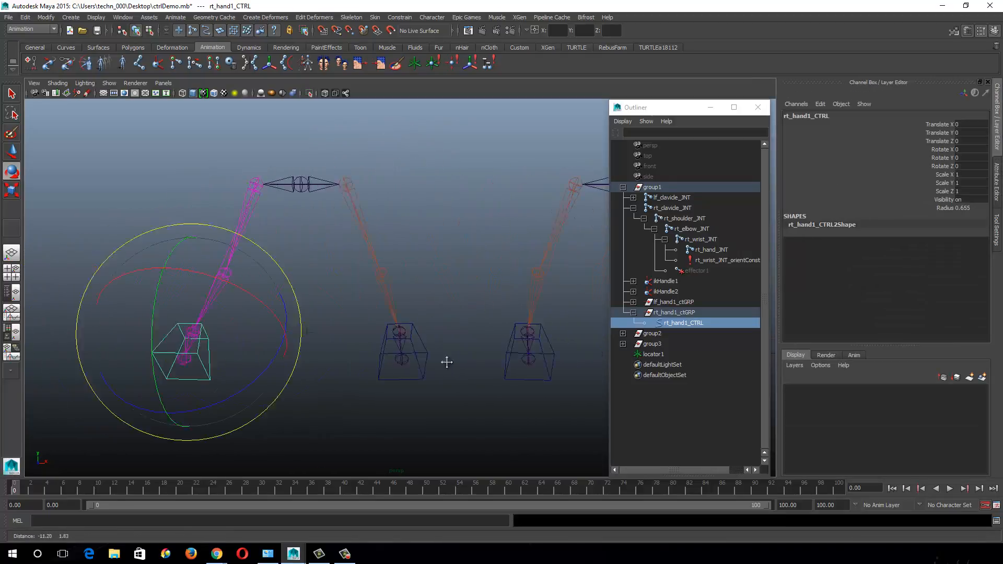
pyautogui.keyDown('alt'); pyautogui.moveTo(446, 362); pyautogui.dragTo(510, 353, button='middle'); pyautogui.keyUp('alt')
pyautogui.keyDown('alt'); pyautogui.moveTo(509, 353); pyautogui.dragTo(517, 396, button='right'); pyautogui.keyUp('alt')
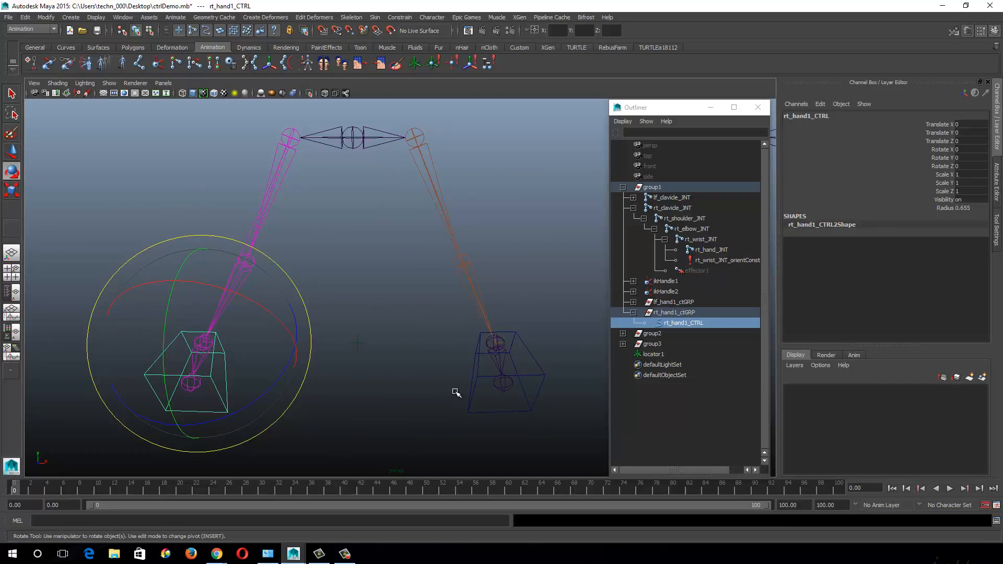
pyautogui.click(469, 396)
pyautogui.click(226, 416)
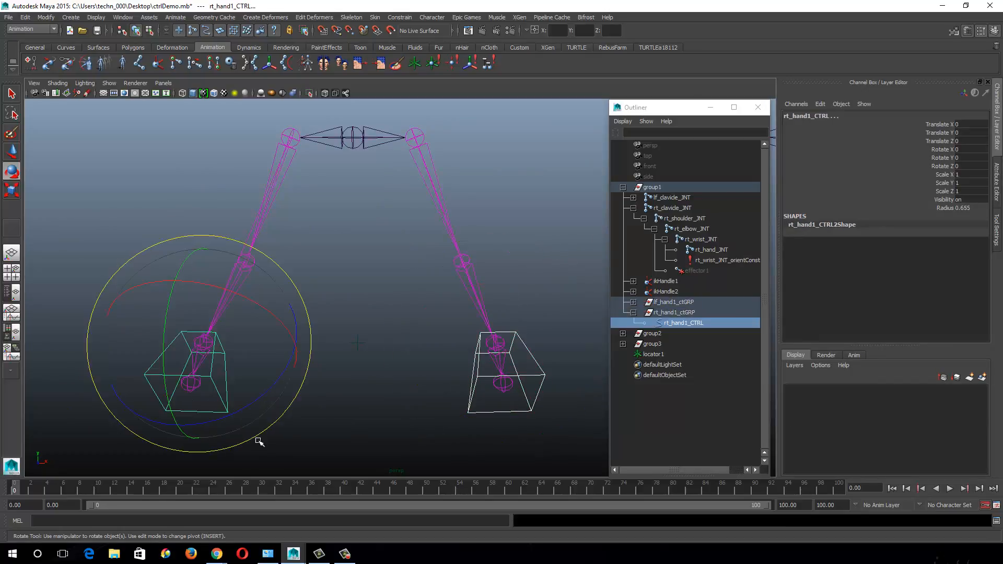
pyautogui.press('w')
pyautogui.moveTo(204, 340); pyautogui.dragTo(287, 272)
pyautogui.hotkey('ctrl', 'z')
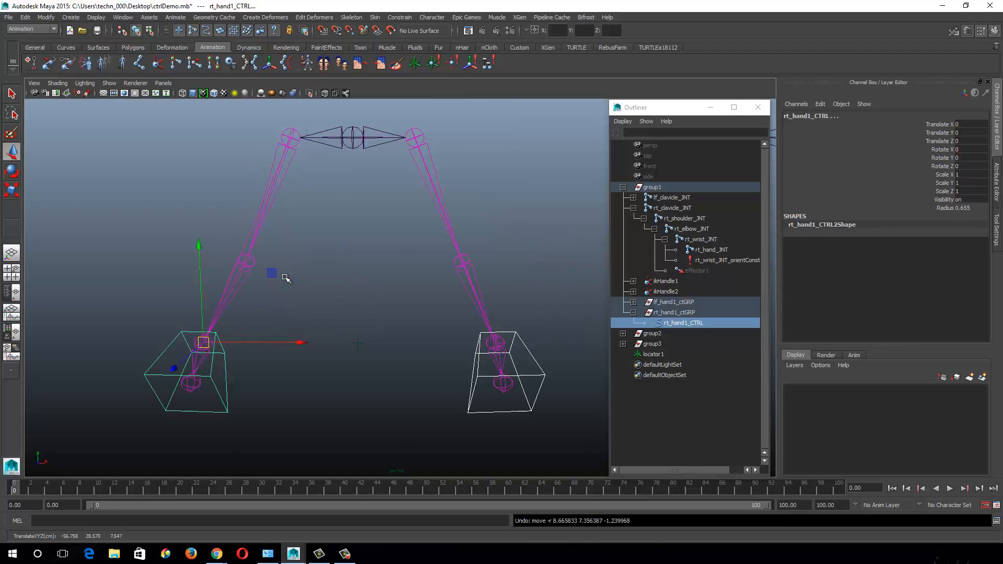
# Try rotating the two selected hand controls together to check the wrists' mirrored behaviour, and undo the rotation.
pyautogui.press('e')
pyautogui.moveTo(199, 407)
pyautogui.mouseDown()
pyautogui.moveTo(161, 409)
pyautogui.moveTo(208, 396)
pyautogui.moveTo(230, 341)
pyautogui.moveTo(201, 398)
pyautogui.mouseUp()
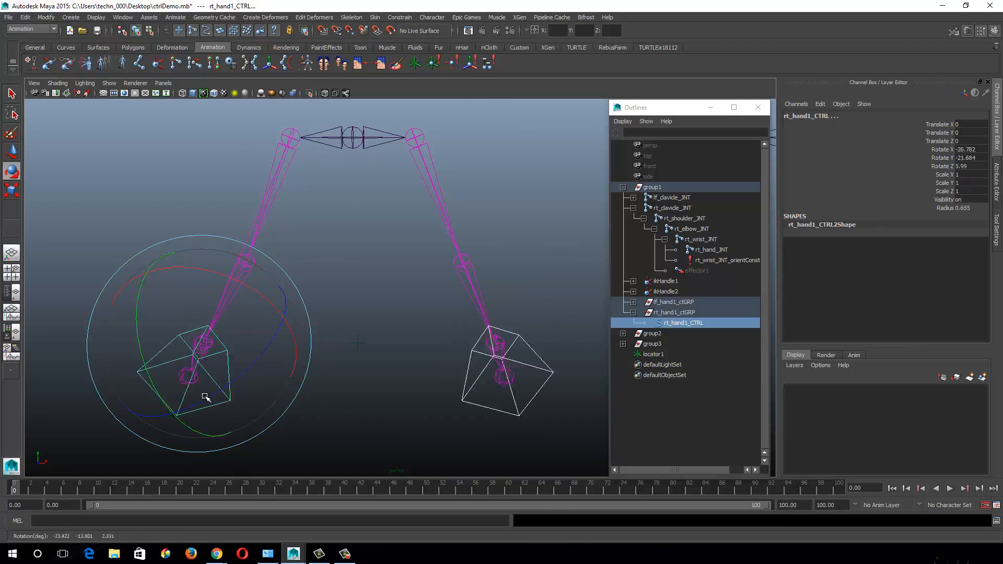
pyautogui.hotkey('ctrl', 'z')
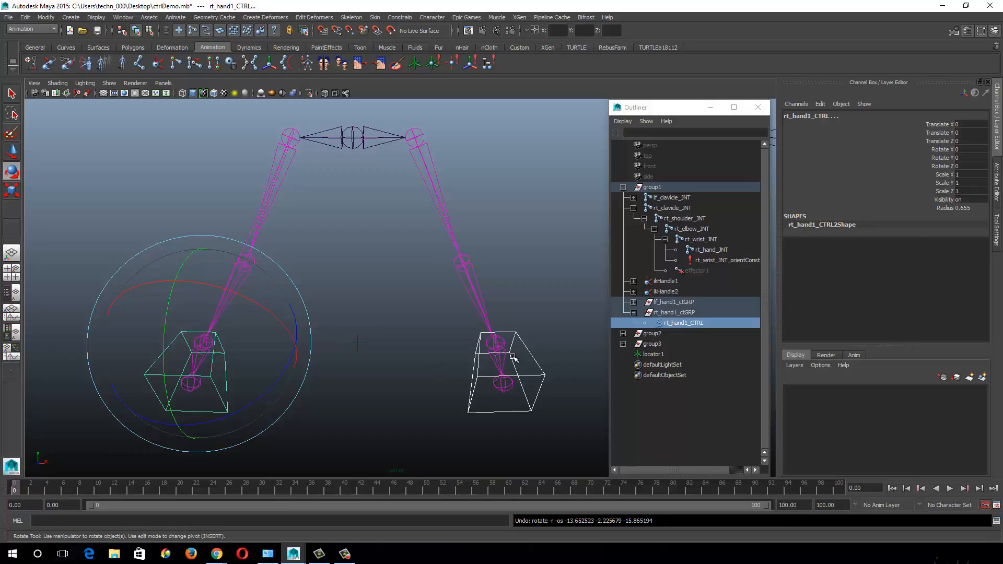
# Delete the leftover locator1 between the two arms of the first rig.
pyautogui.keyDown('alt'); pyautogui.moveTo(526, 370); pyautogui.dragTo(392, 381, button='right'); pyautogui.keyUp('alt')
pyautogui.click(423, 280)
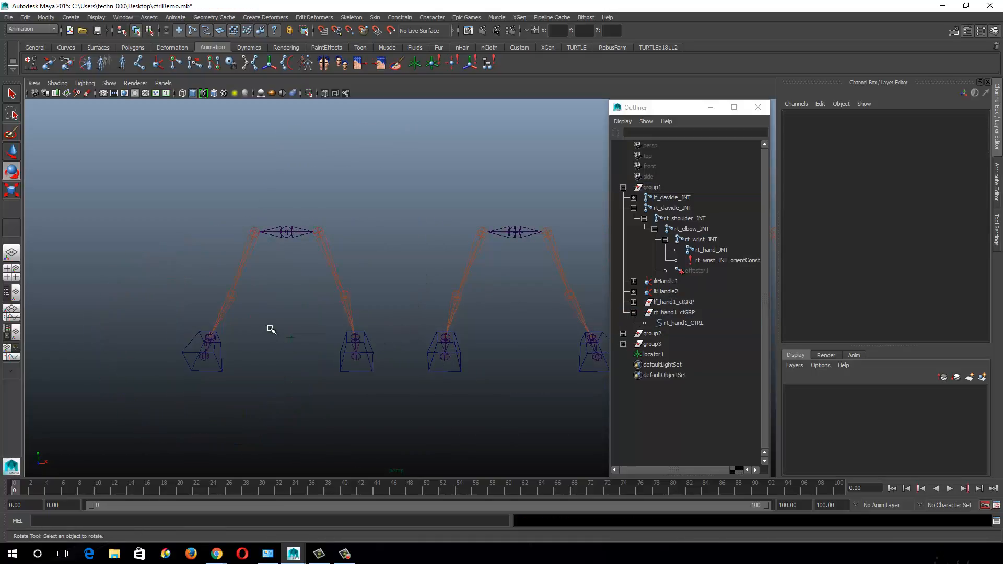
pyautogui.moveTo(269, 330); pyautogui.dragTo(312, 375)
pyautogui.click(313, 384)
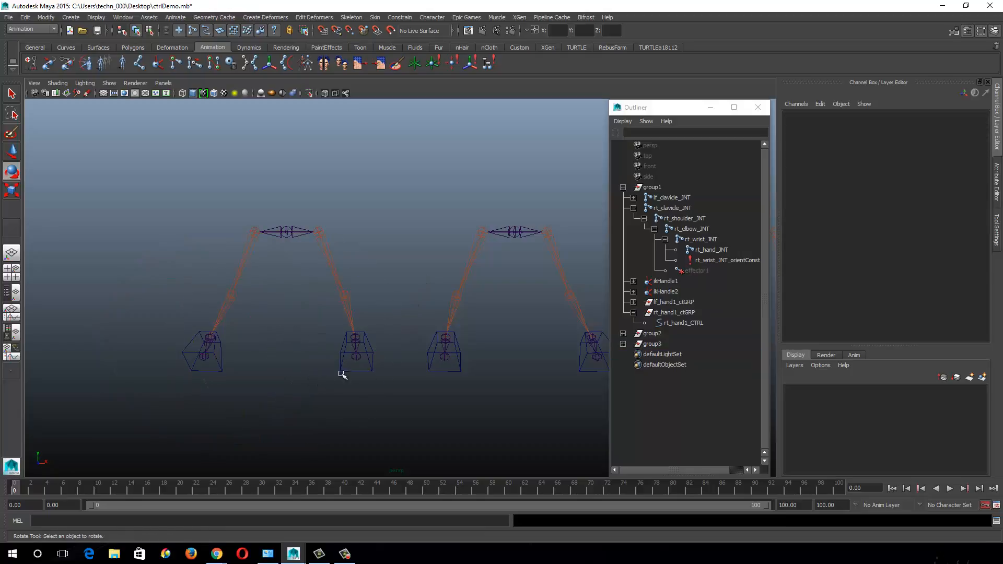
pyautogui.keyDown('alt'); pyautogui.moveTo(409, 347); pyautogui.dragTo(285, 358, button='middle'); pyautogui.keyUp('alt')
pyautogui.keyDown('alt'); pyautogui.moveTo(497, 356); pyautogui.dragTo(419, 373); pyautogui.keyUp('alt')
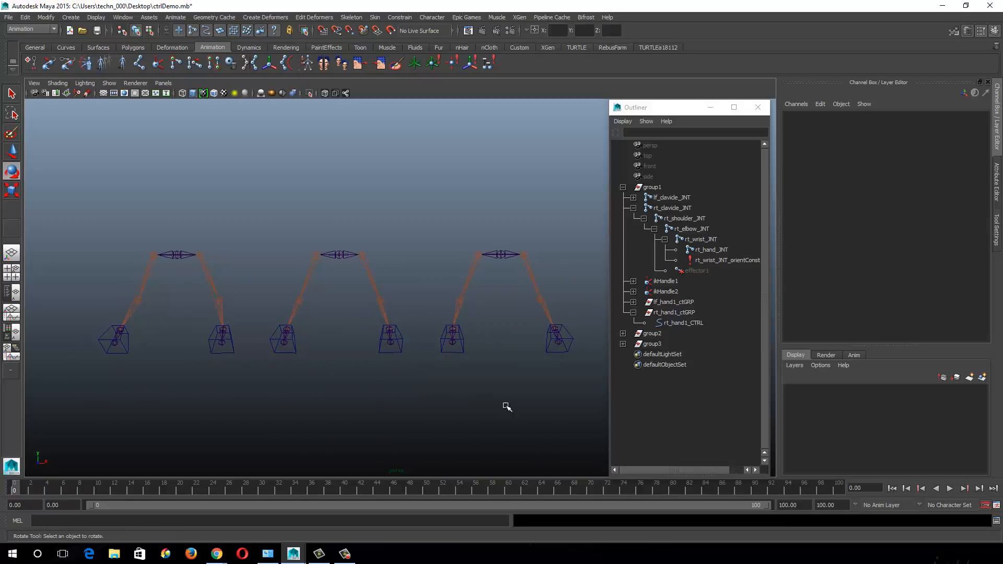